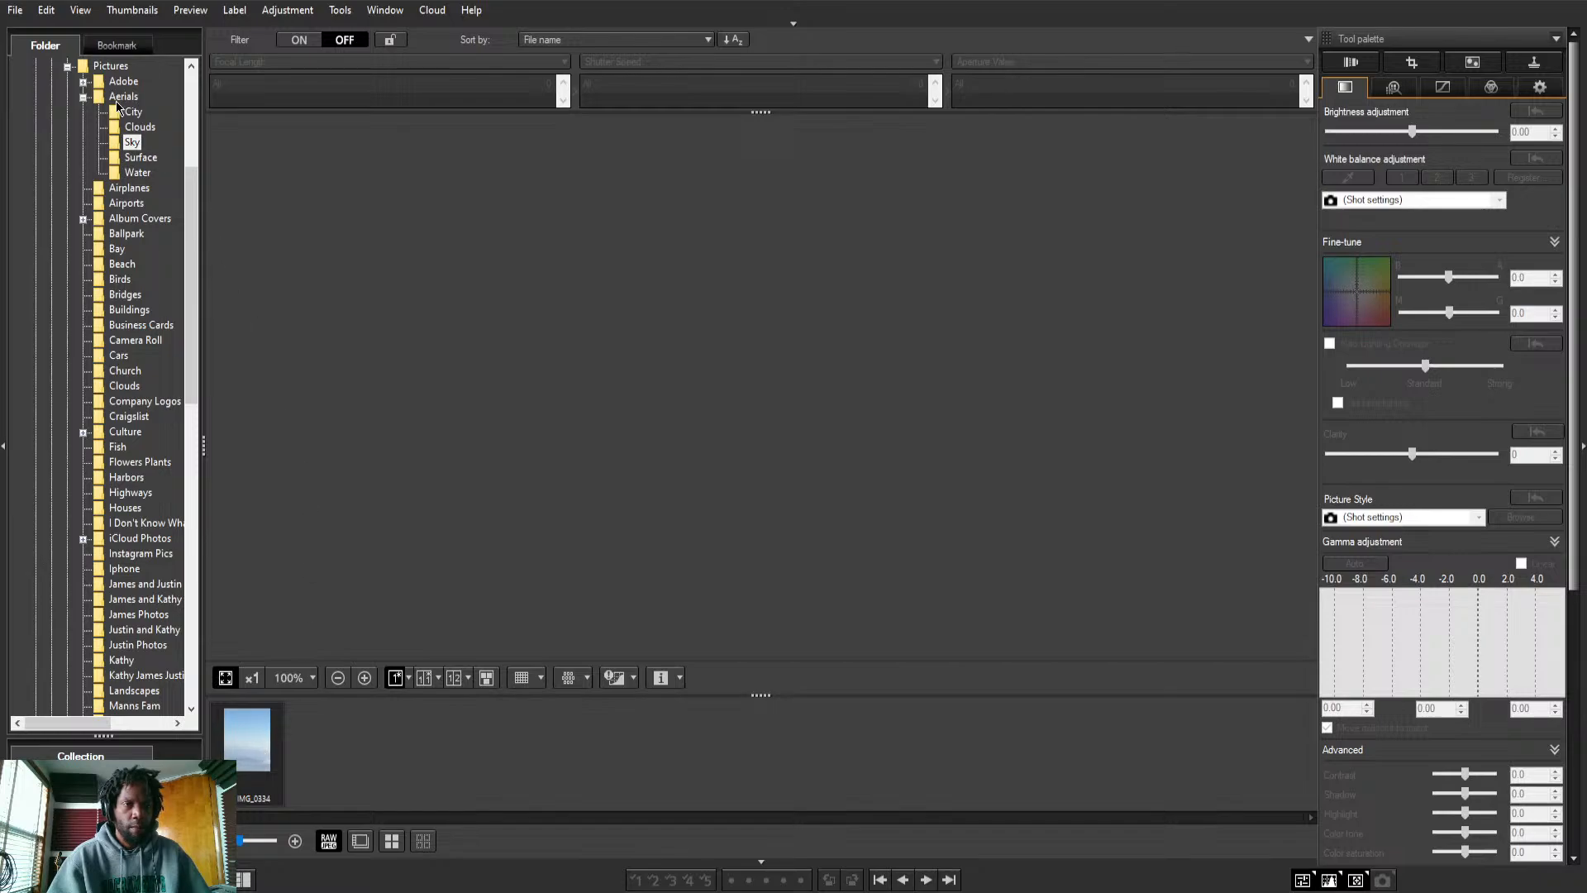
Show the photo IMG_0334 in a side-by-side comparison of the original and edited image
left_click(253, 764)
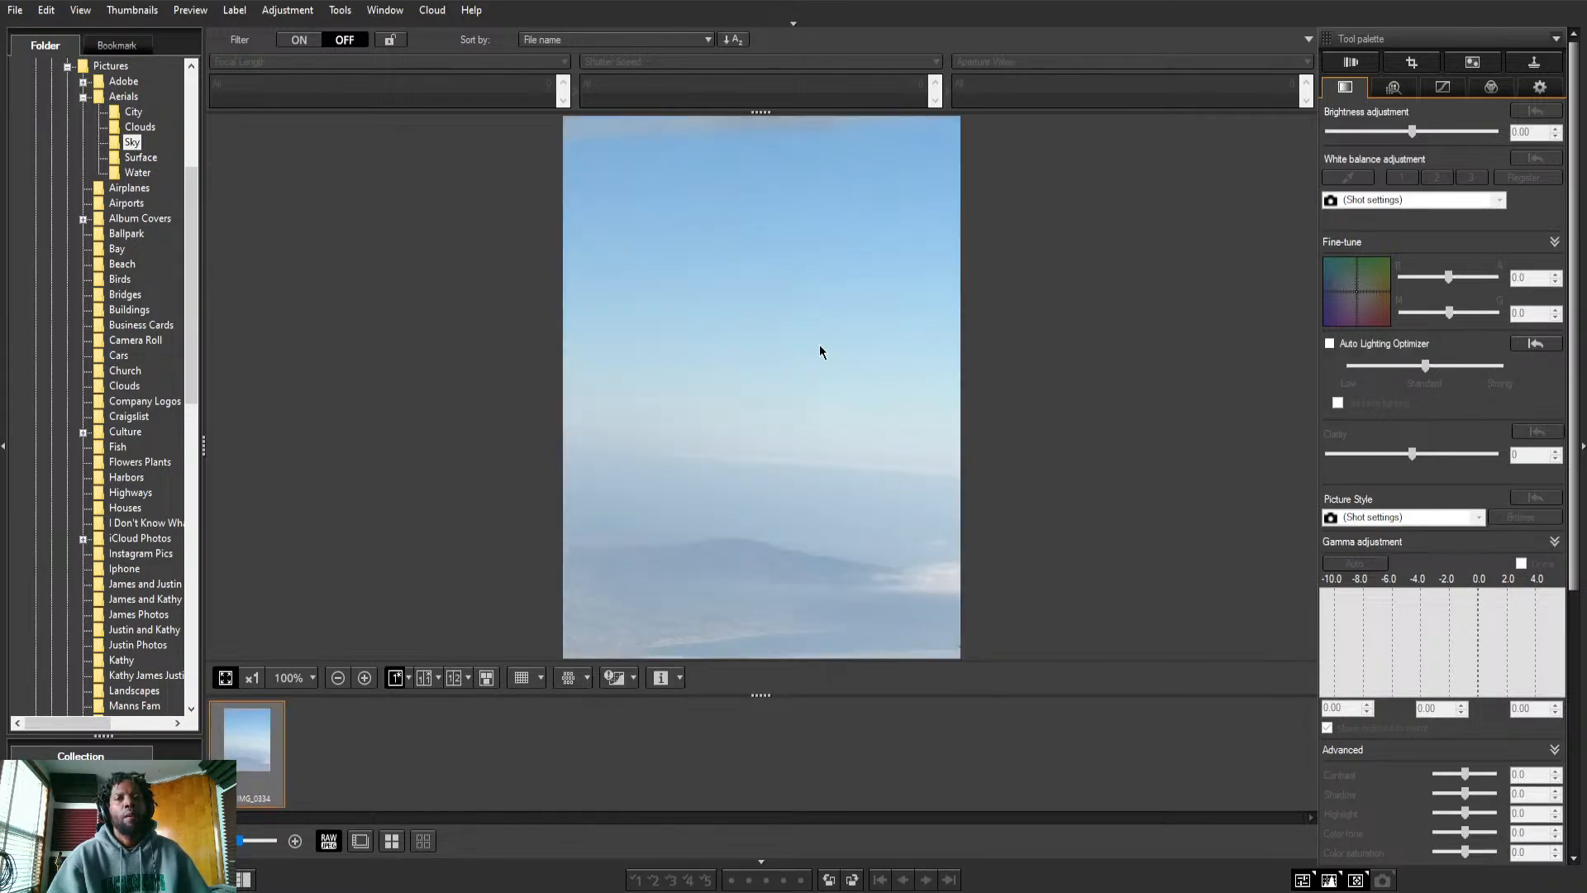
left_click(424, 679)
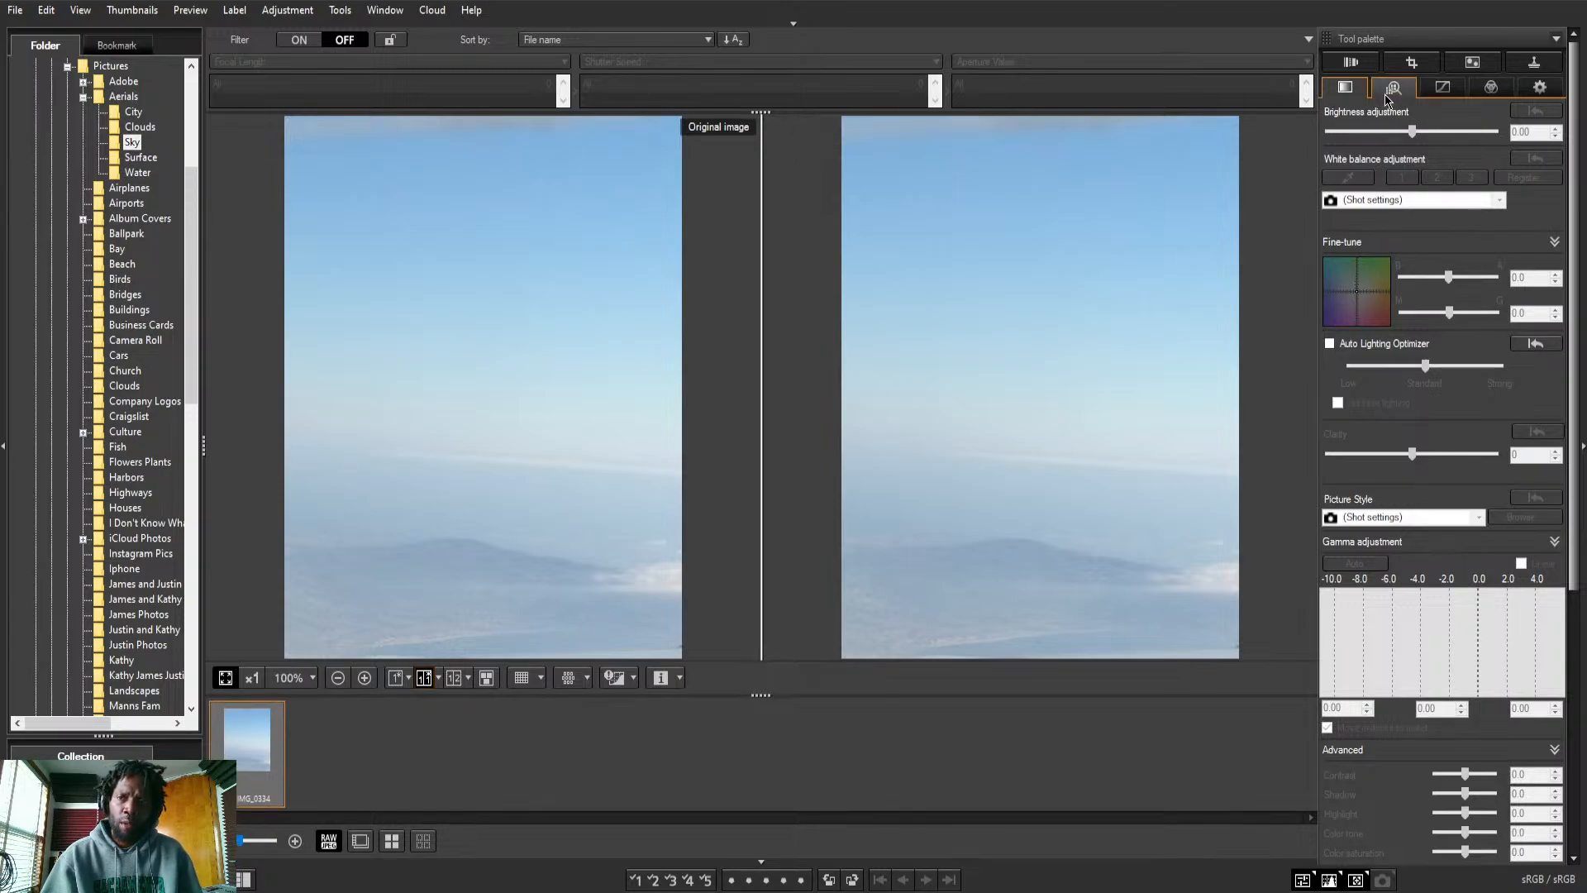
Turn on the Auto Lighting Optimizer for the photo, try the Strong level, and leave it at Standard
left_click(1338, 341)
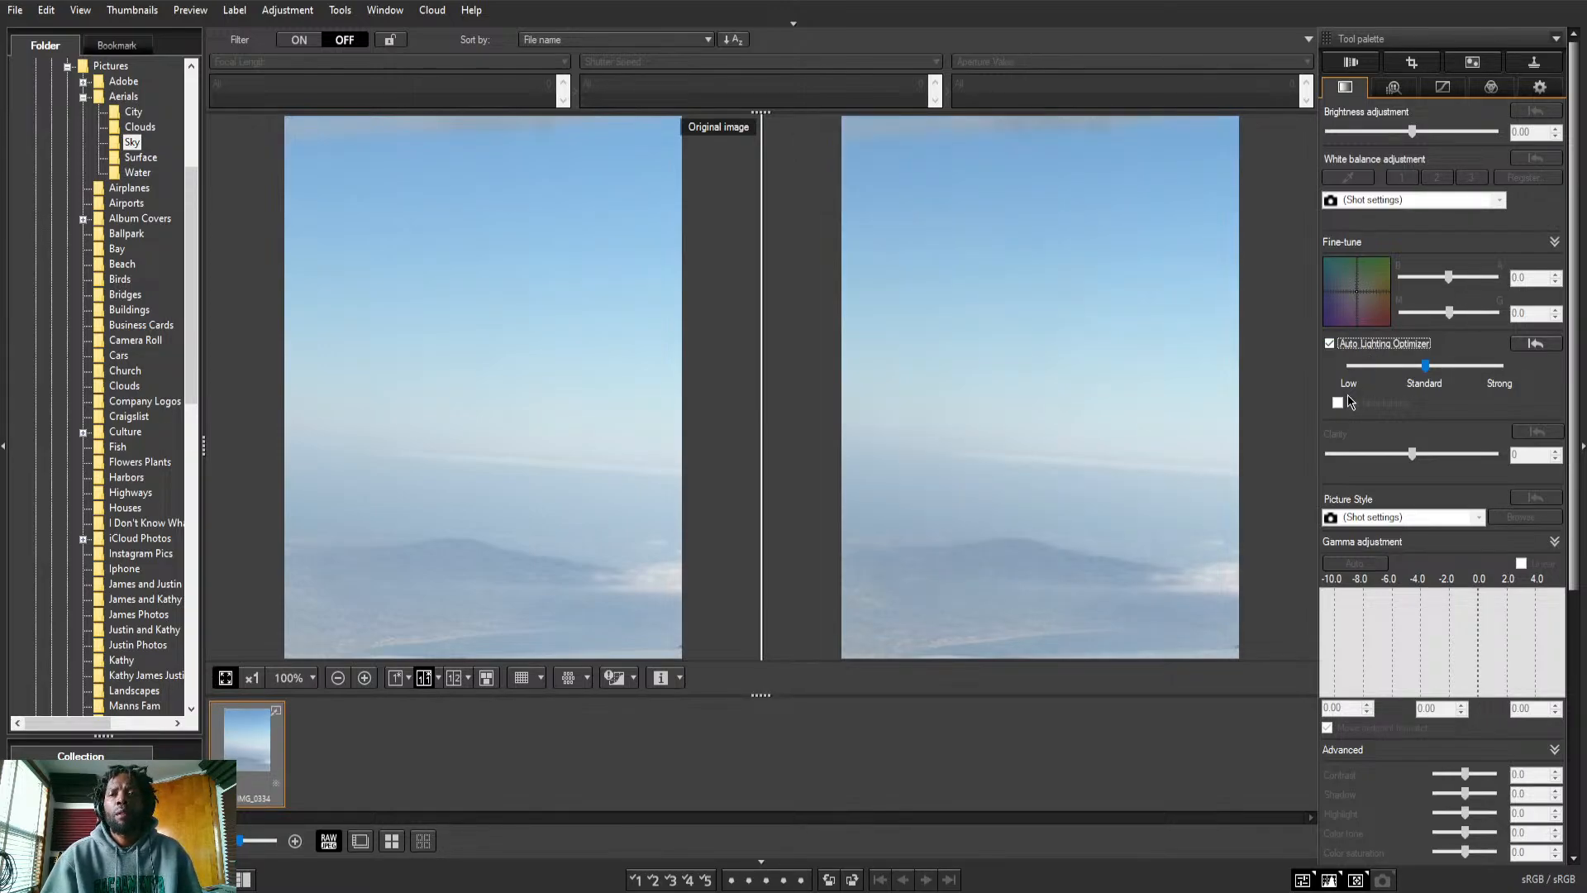
left_click_drag(1429, 369, 1529, 366)
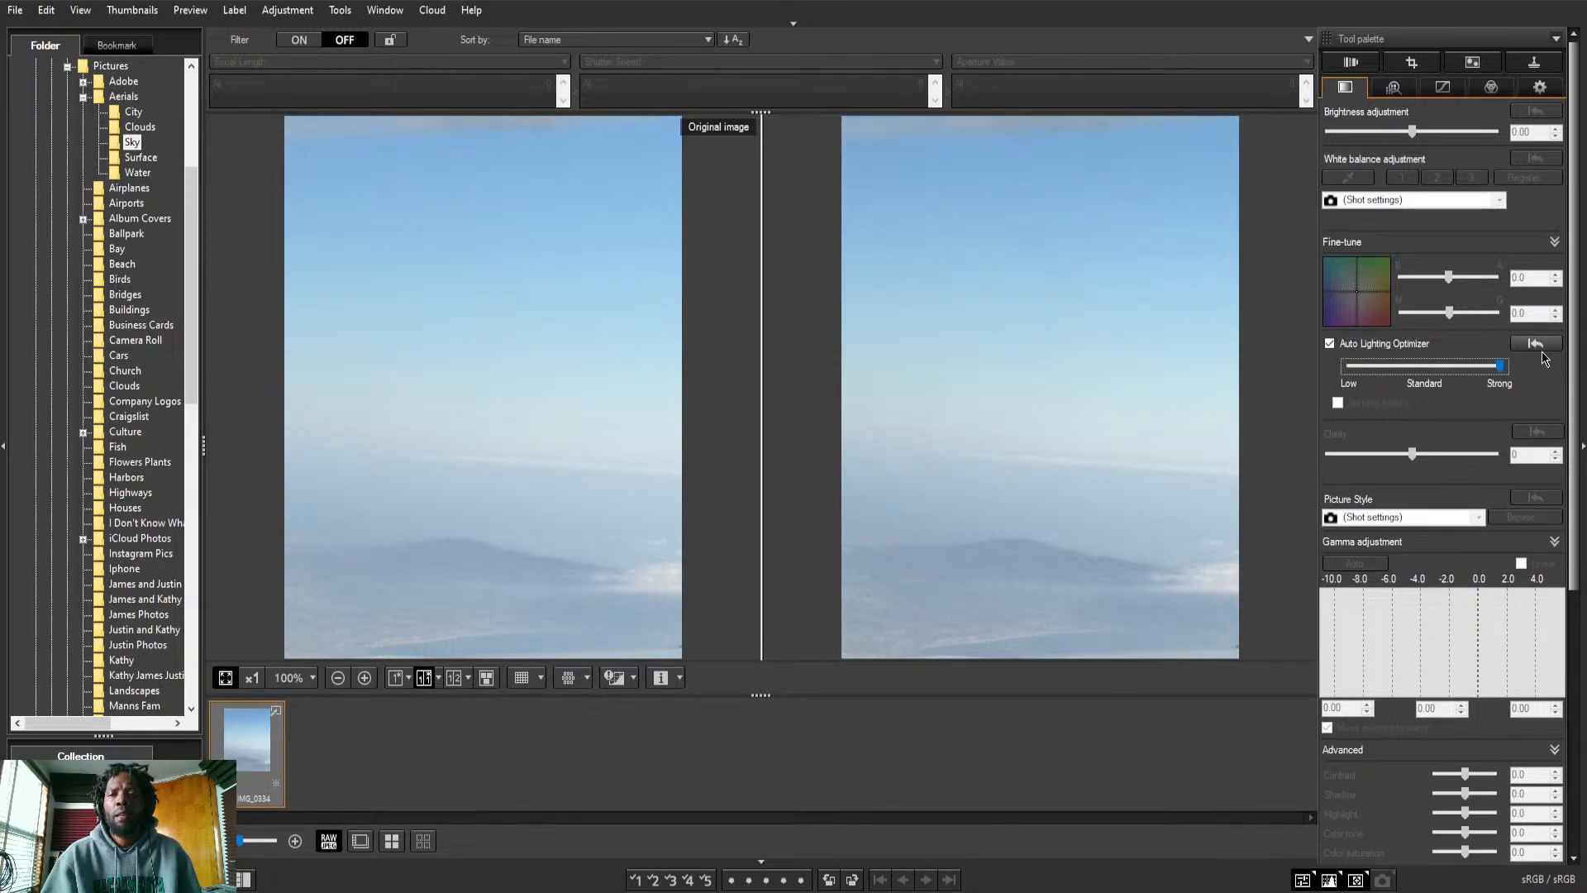
left_click(1425, 367)
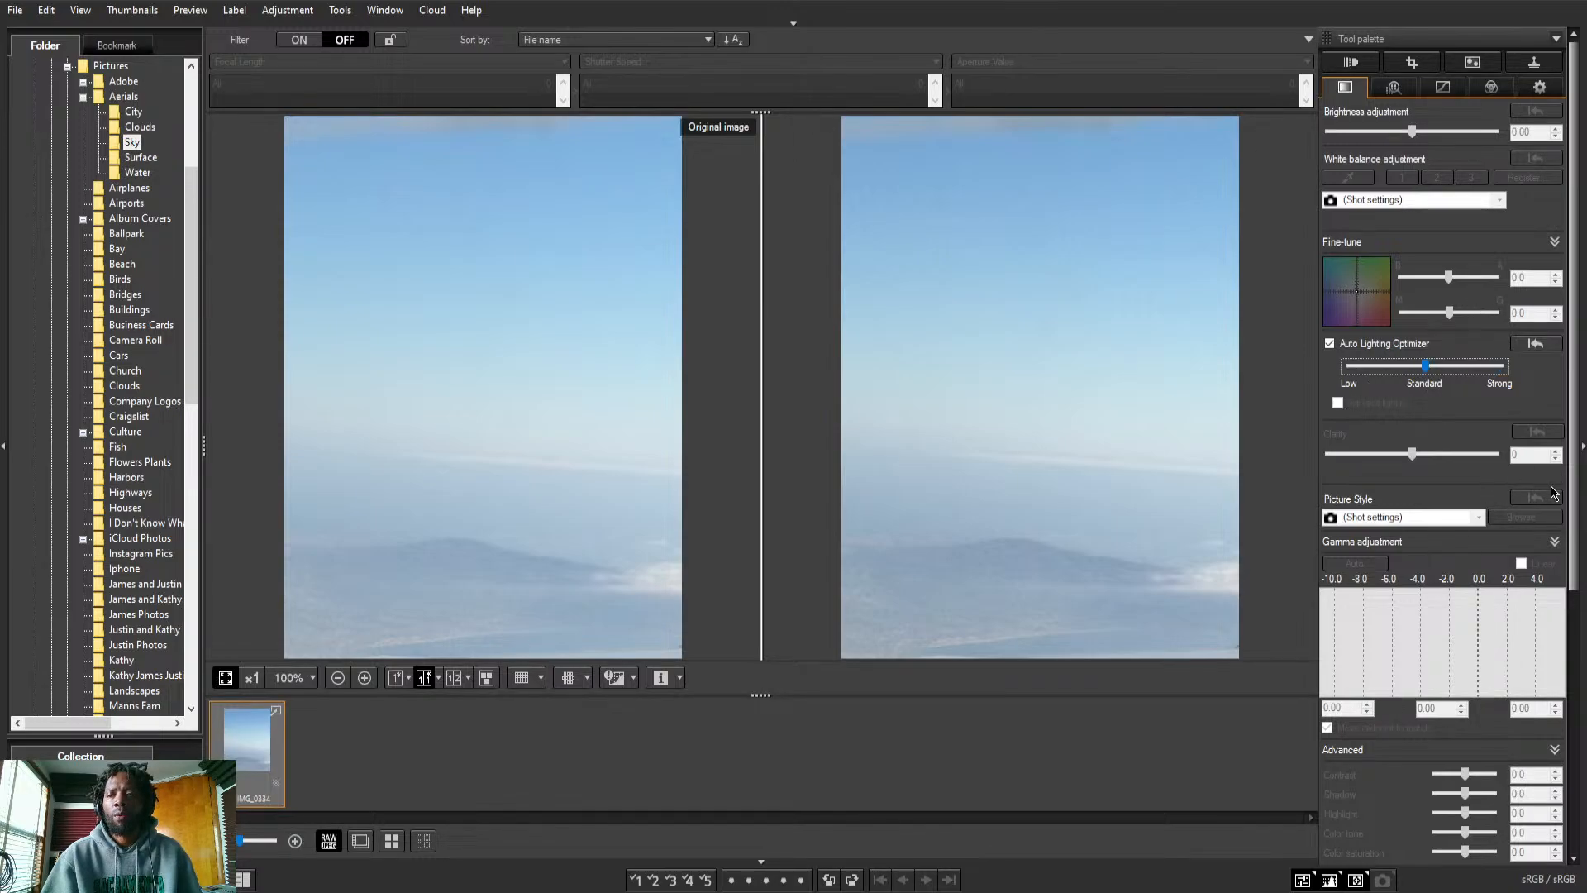
scroll(1574, 416, "down", 1)
scroll(1442, 446, "down", 6)
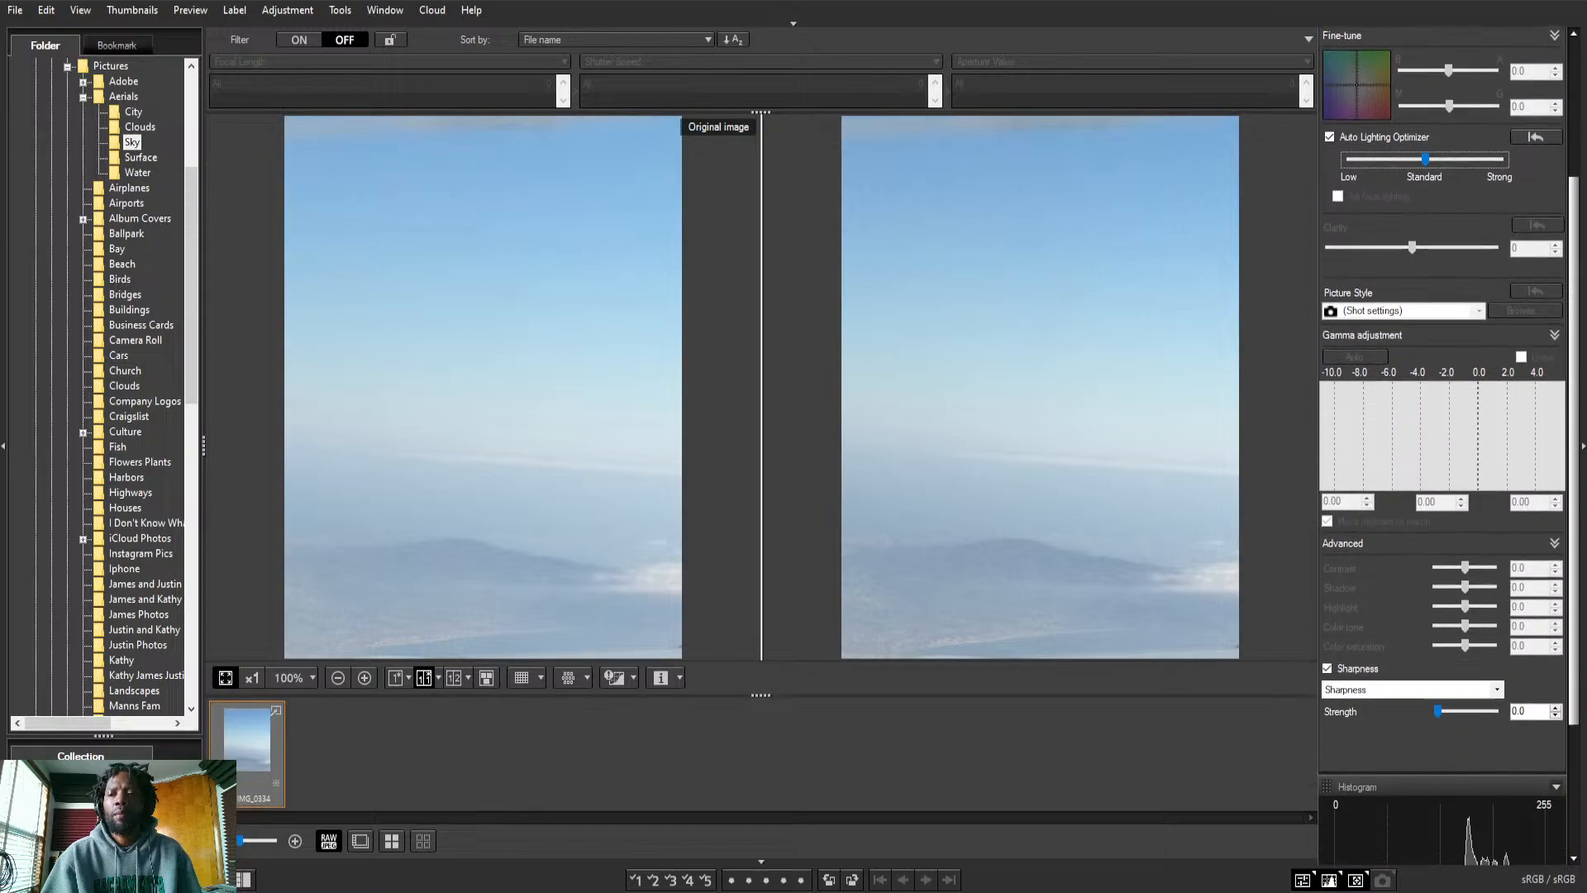
scroll(1448, 445, "down", 2)
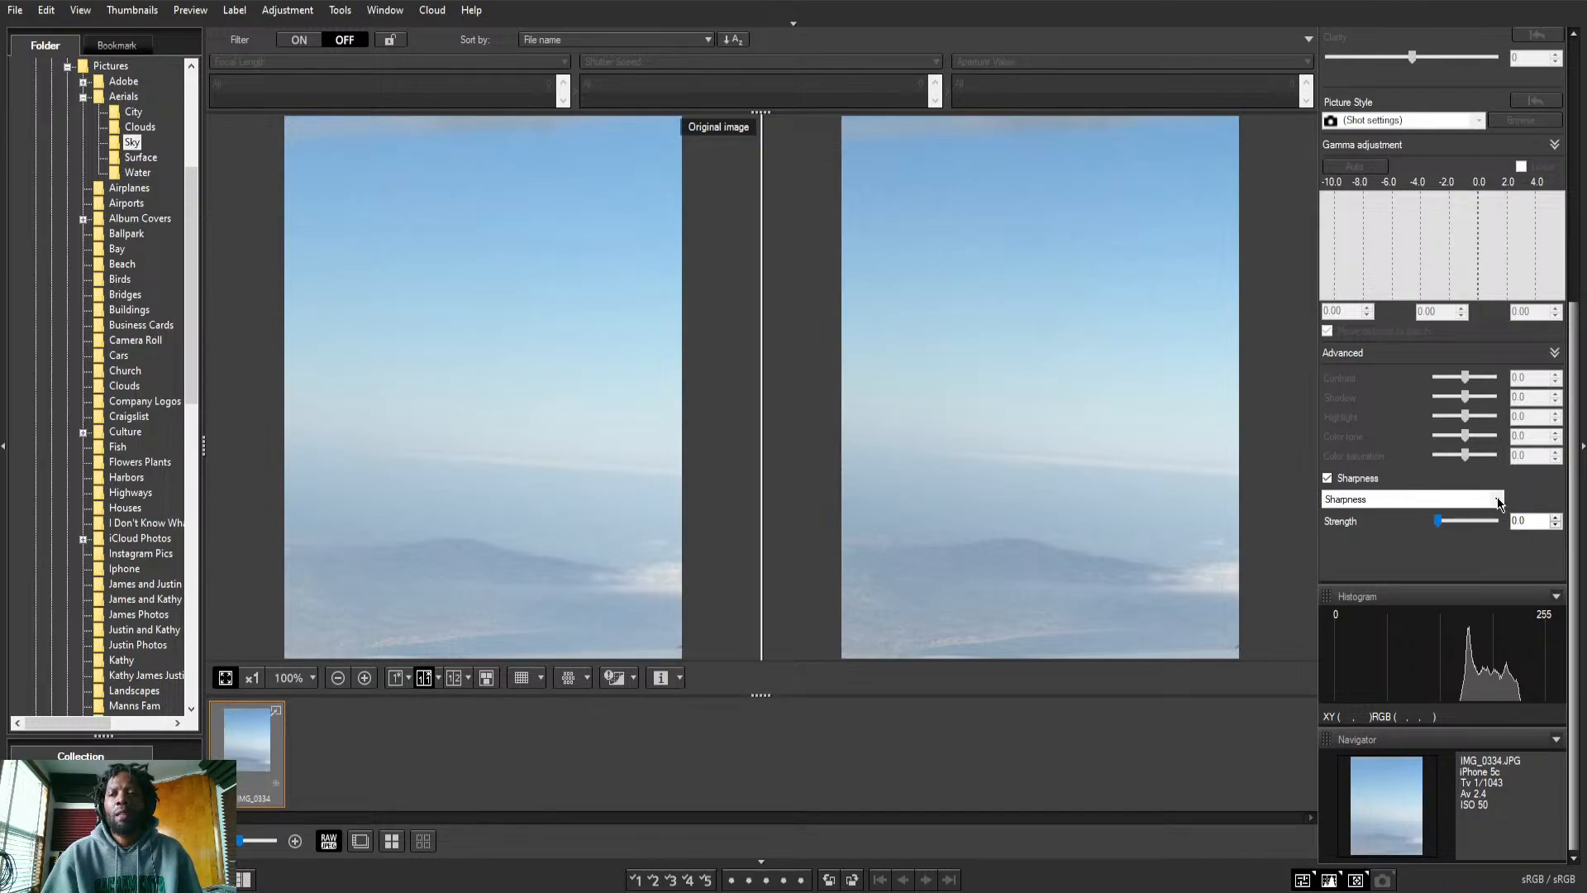
scroll(1580, 450, "up", 8)
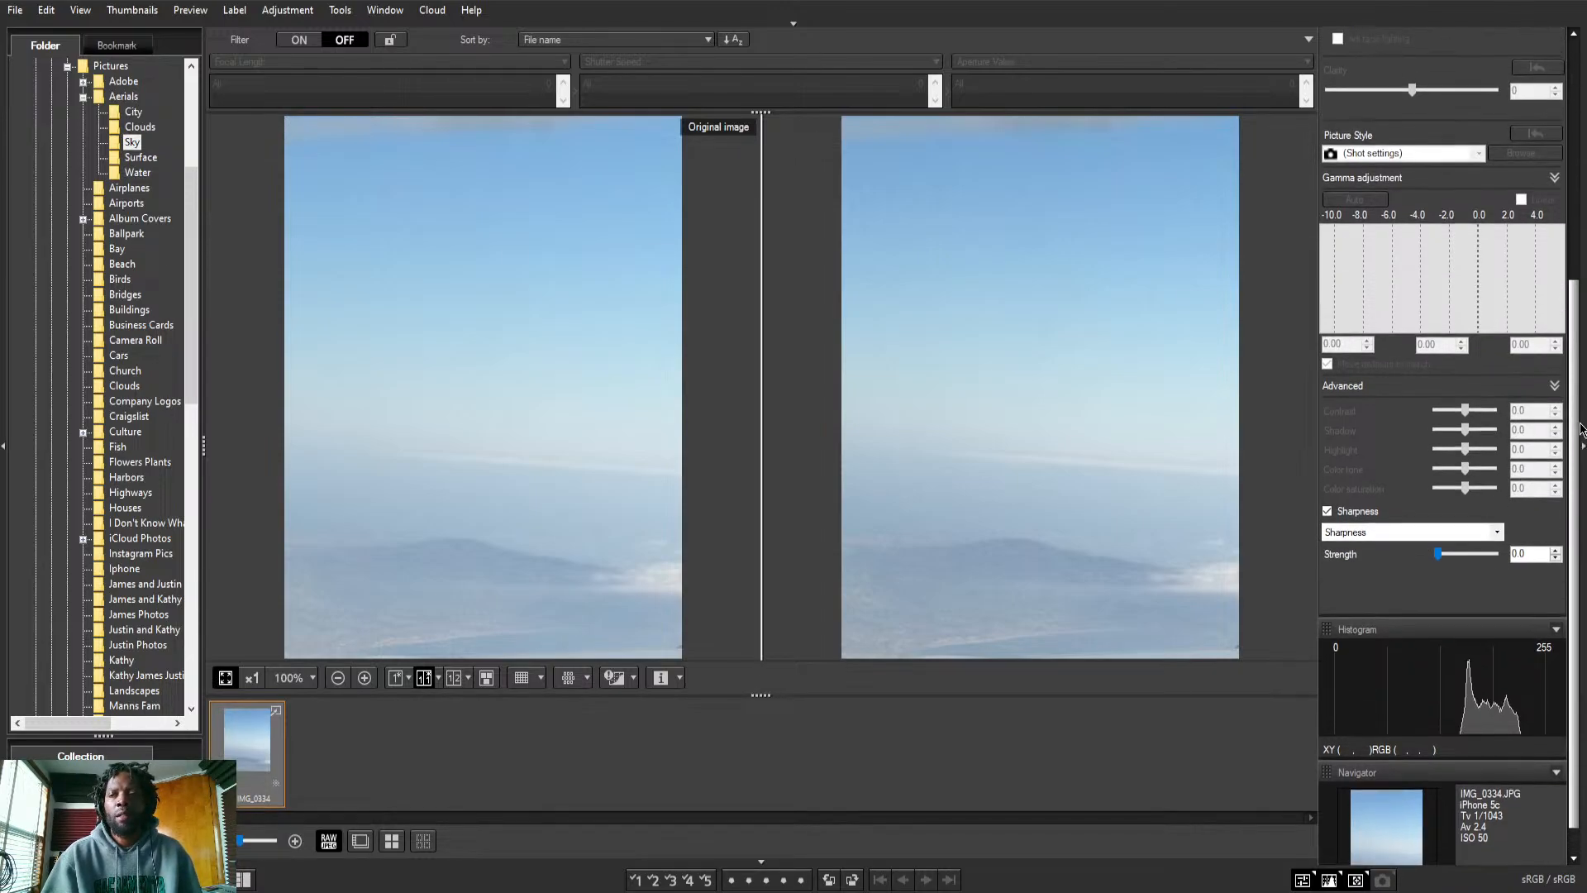
scroll(1574, 451, "up", 1)
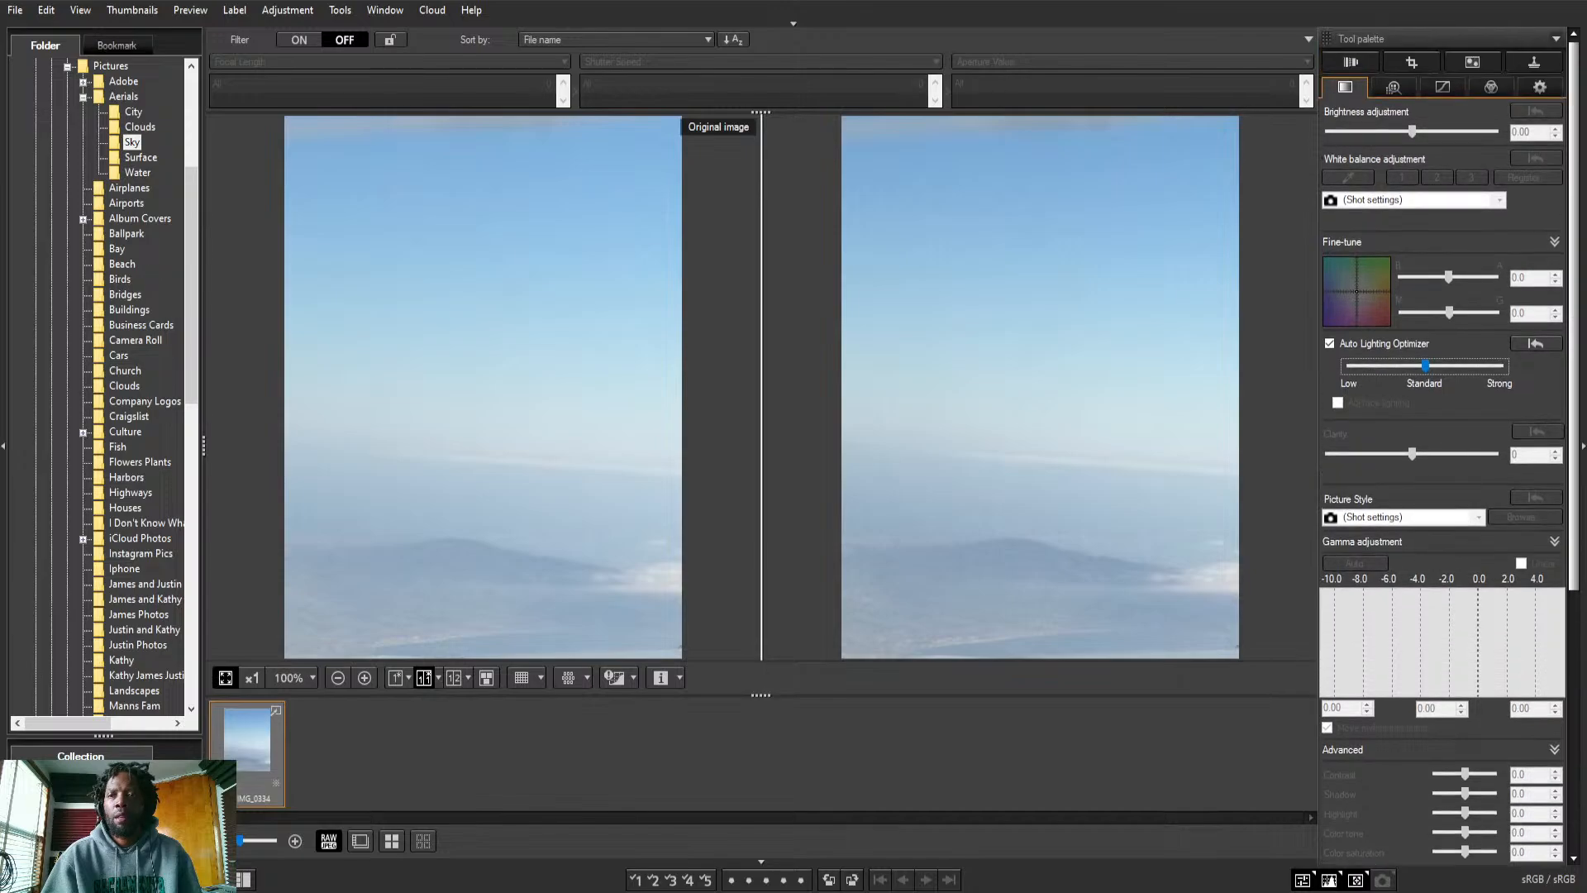
Set the detail preview of IMG_0334 to a 1:1 magnification in the noise reduction and sharpness settings
left_click(1401, 89)
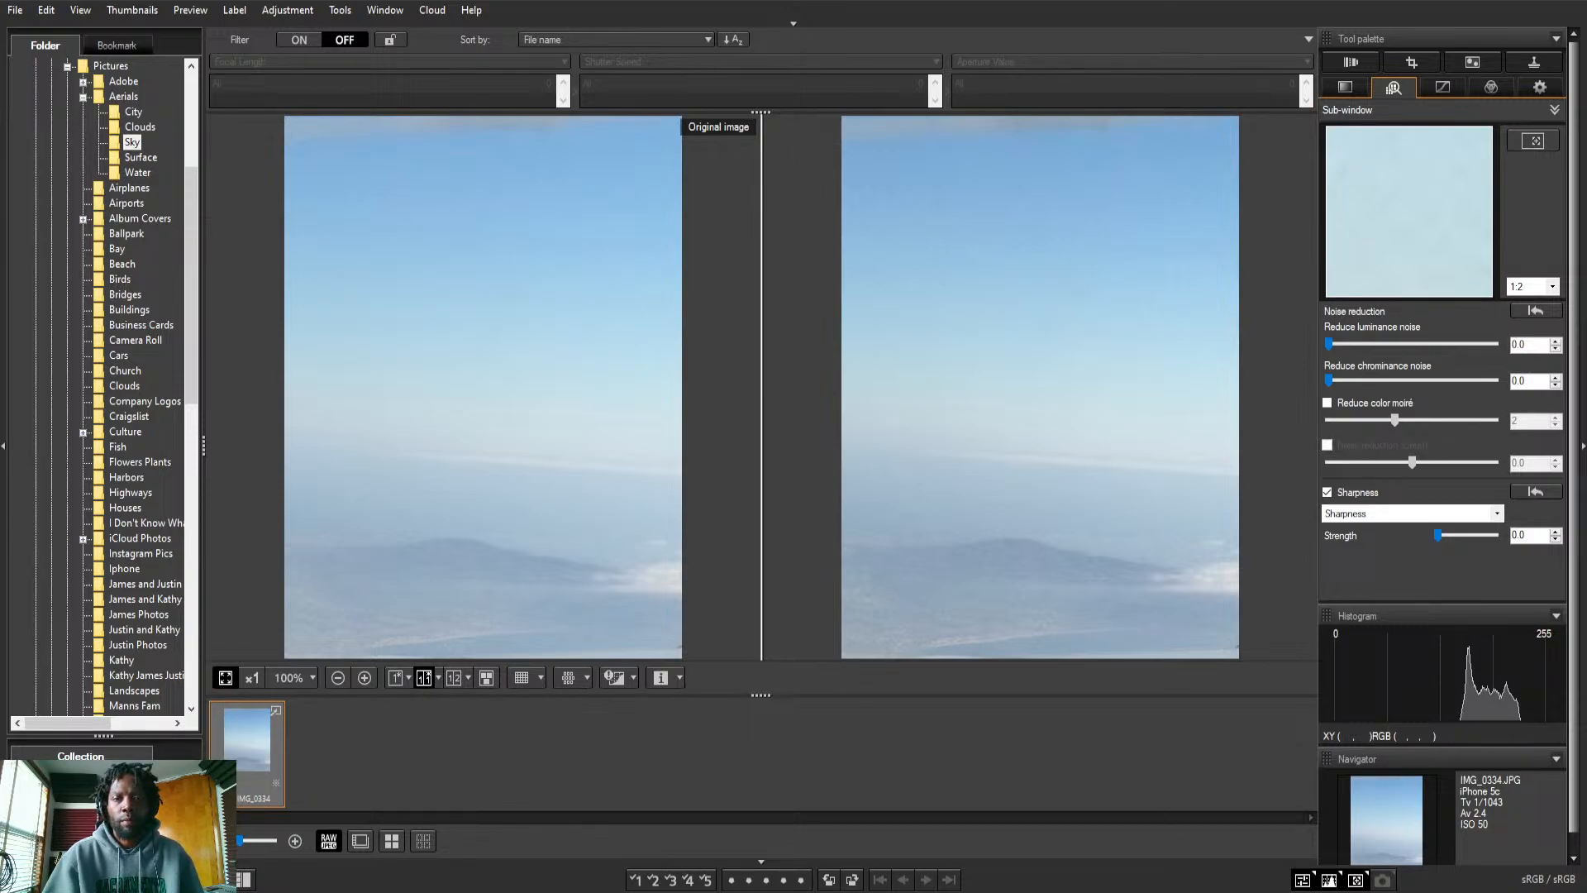
left_click(882, 723)
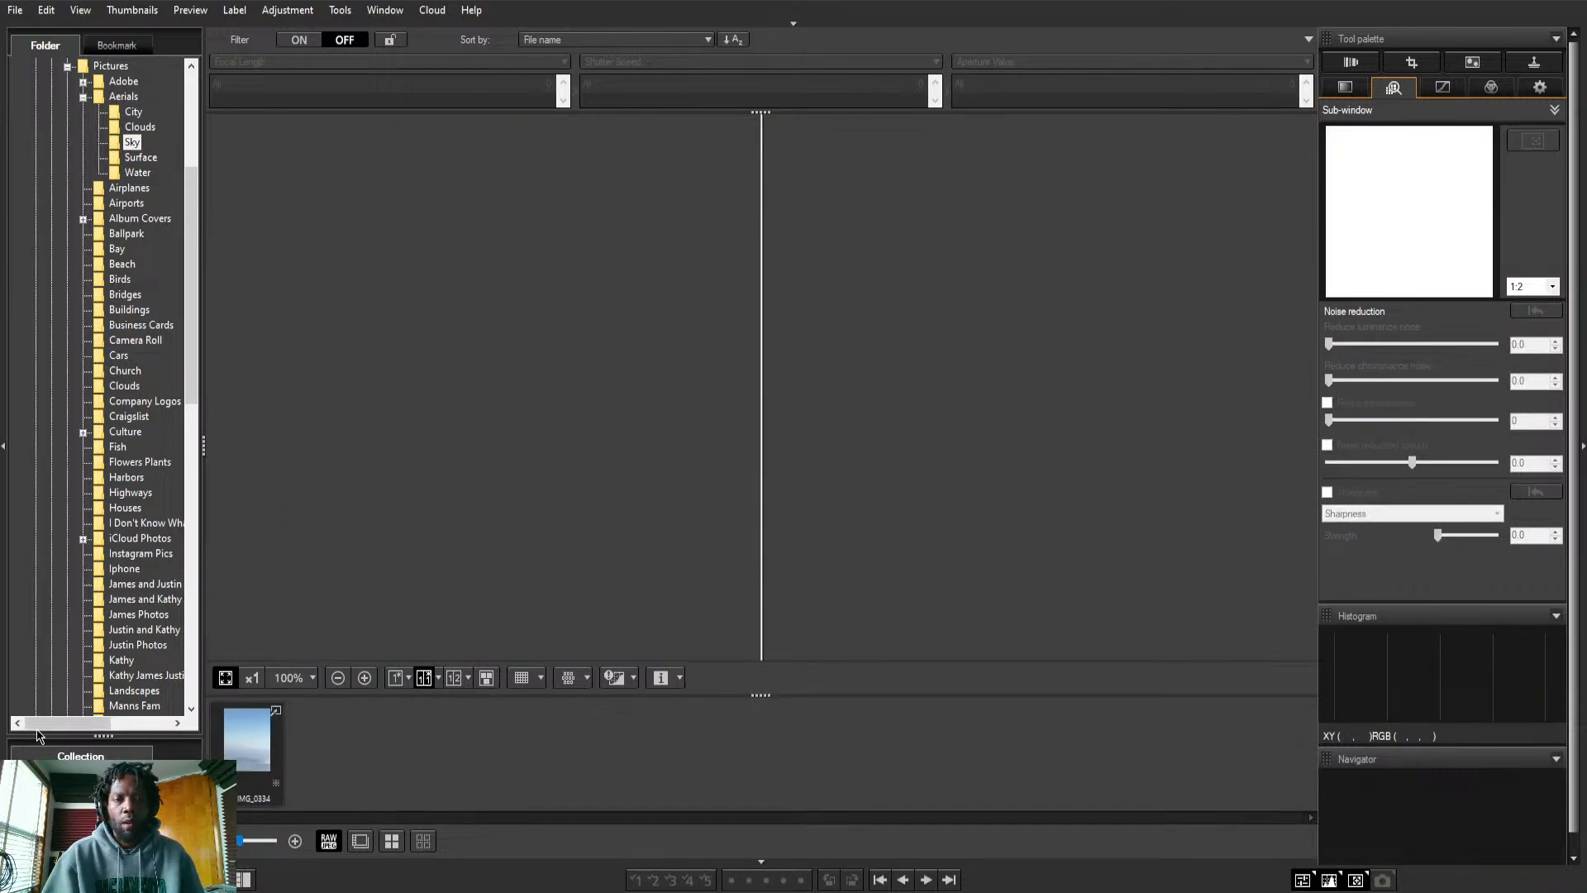
left_click(251, 745)
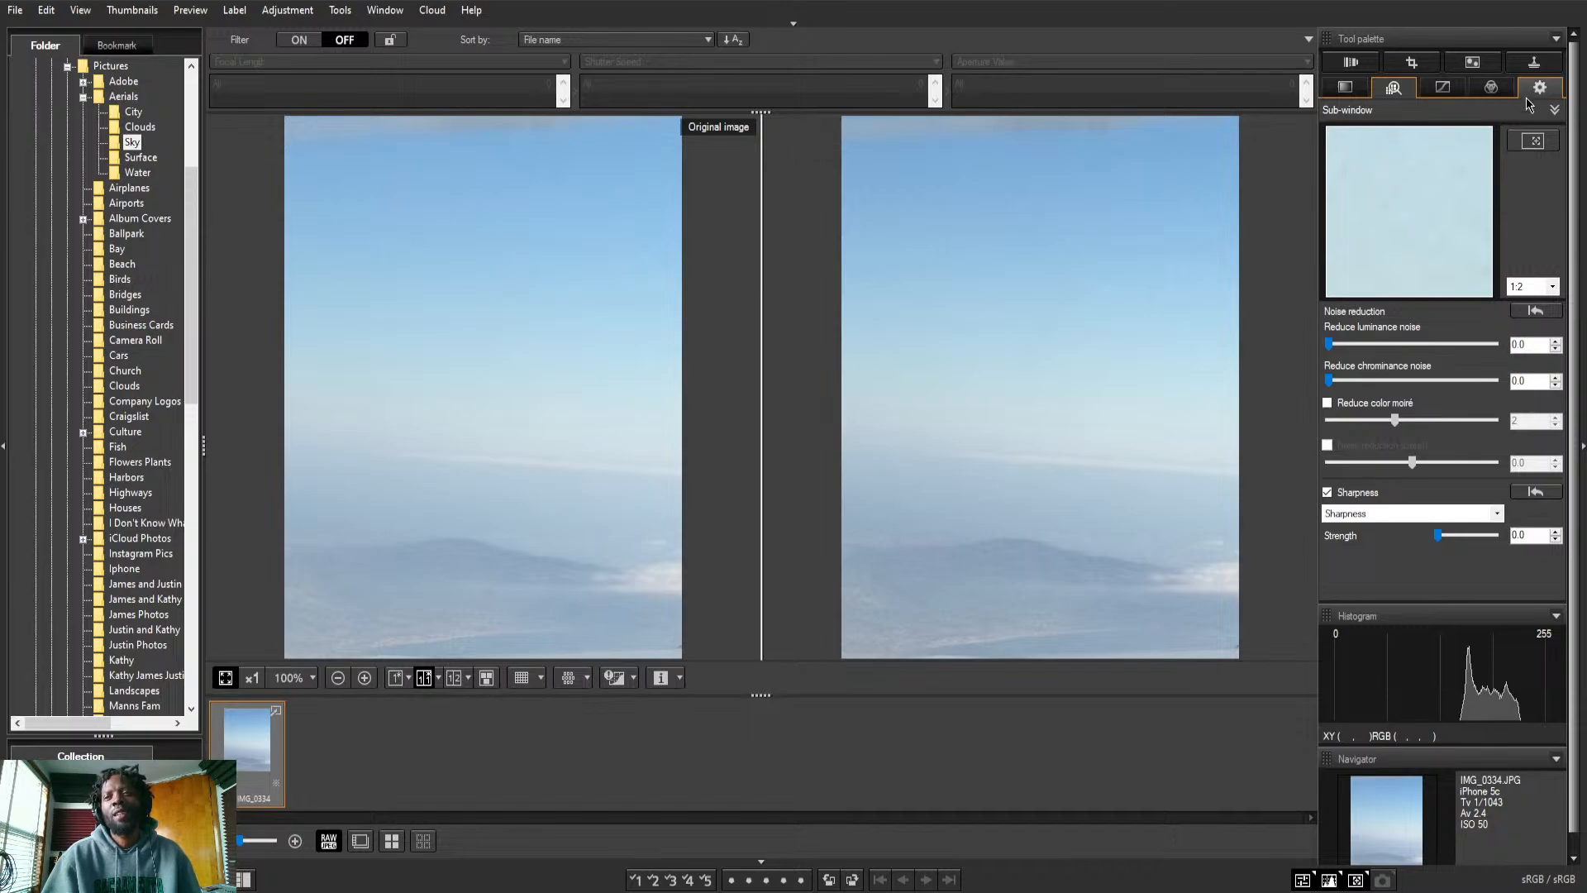
left_click(1554, 290)
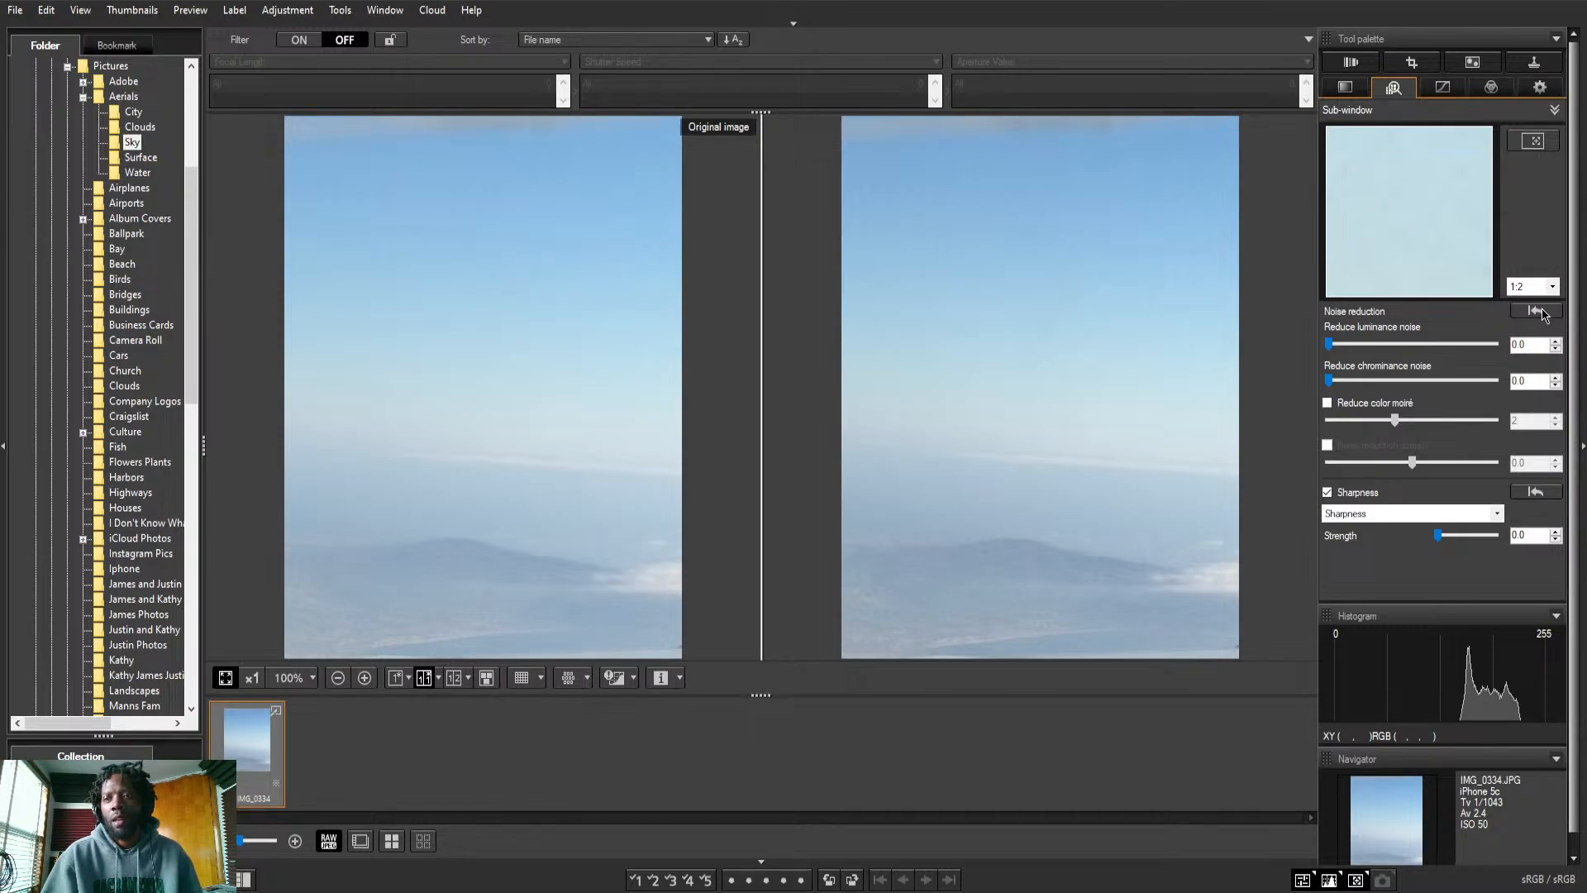
left_click(1540, 304)
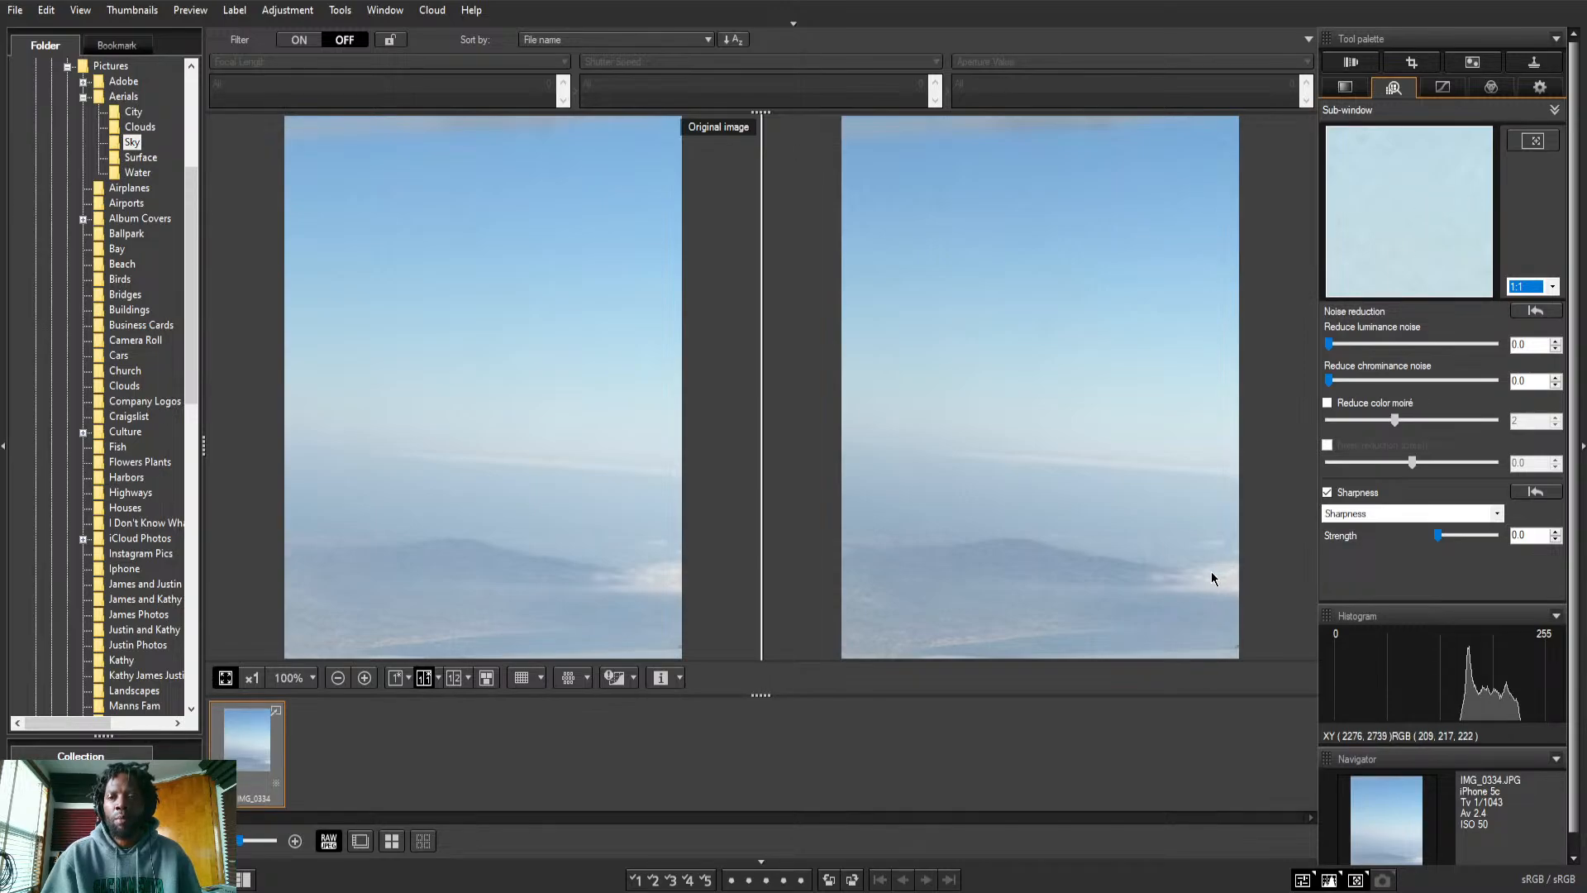
Set luminance and chrominance noise reduction both to 20.0, checking areas of the photo in the detail preview
left_click(1535, 142)
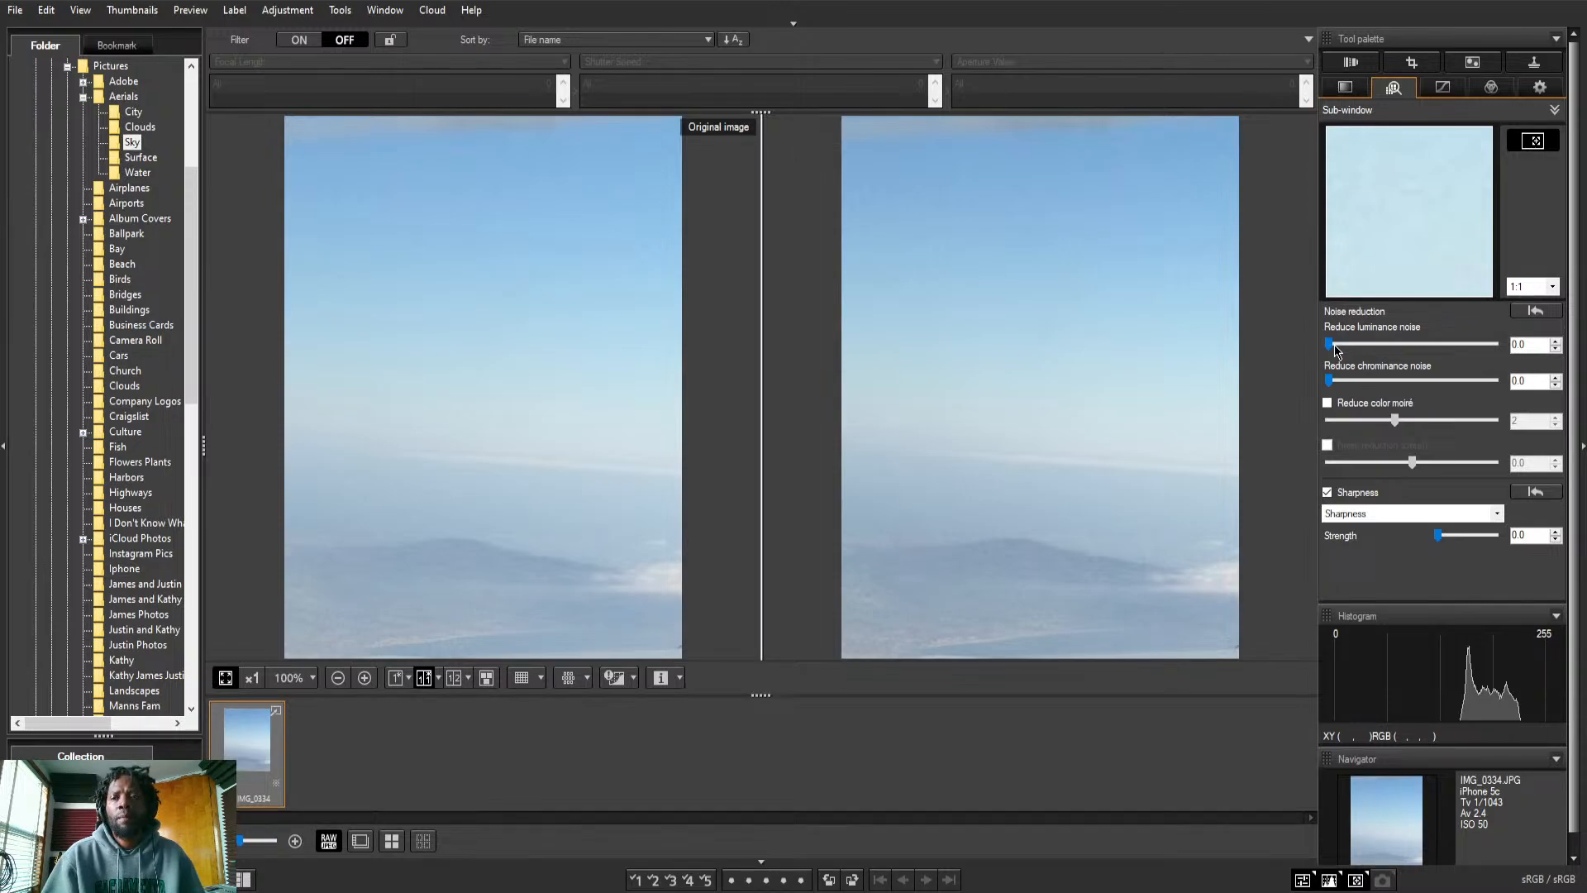
left_click_drag(1335, 348, 1412, 351)
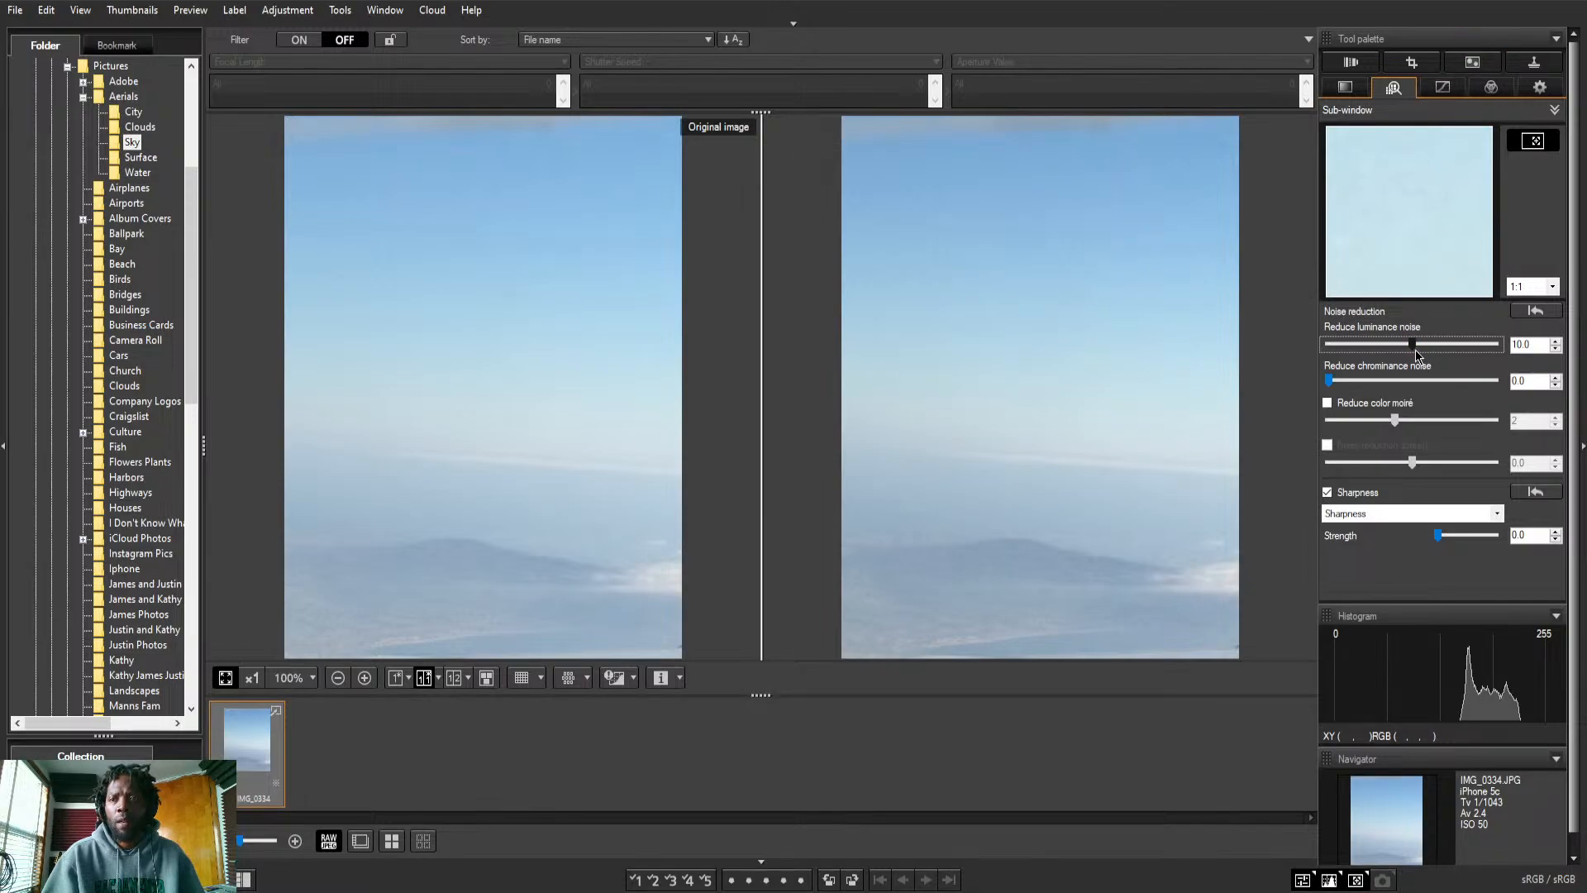
left_click_drag(1413, 349, 1506, 354)
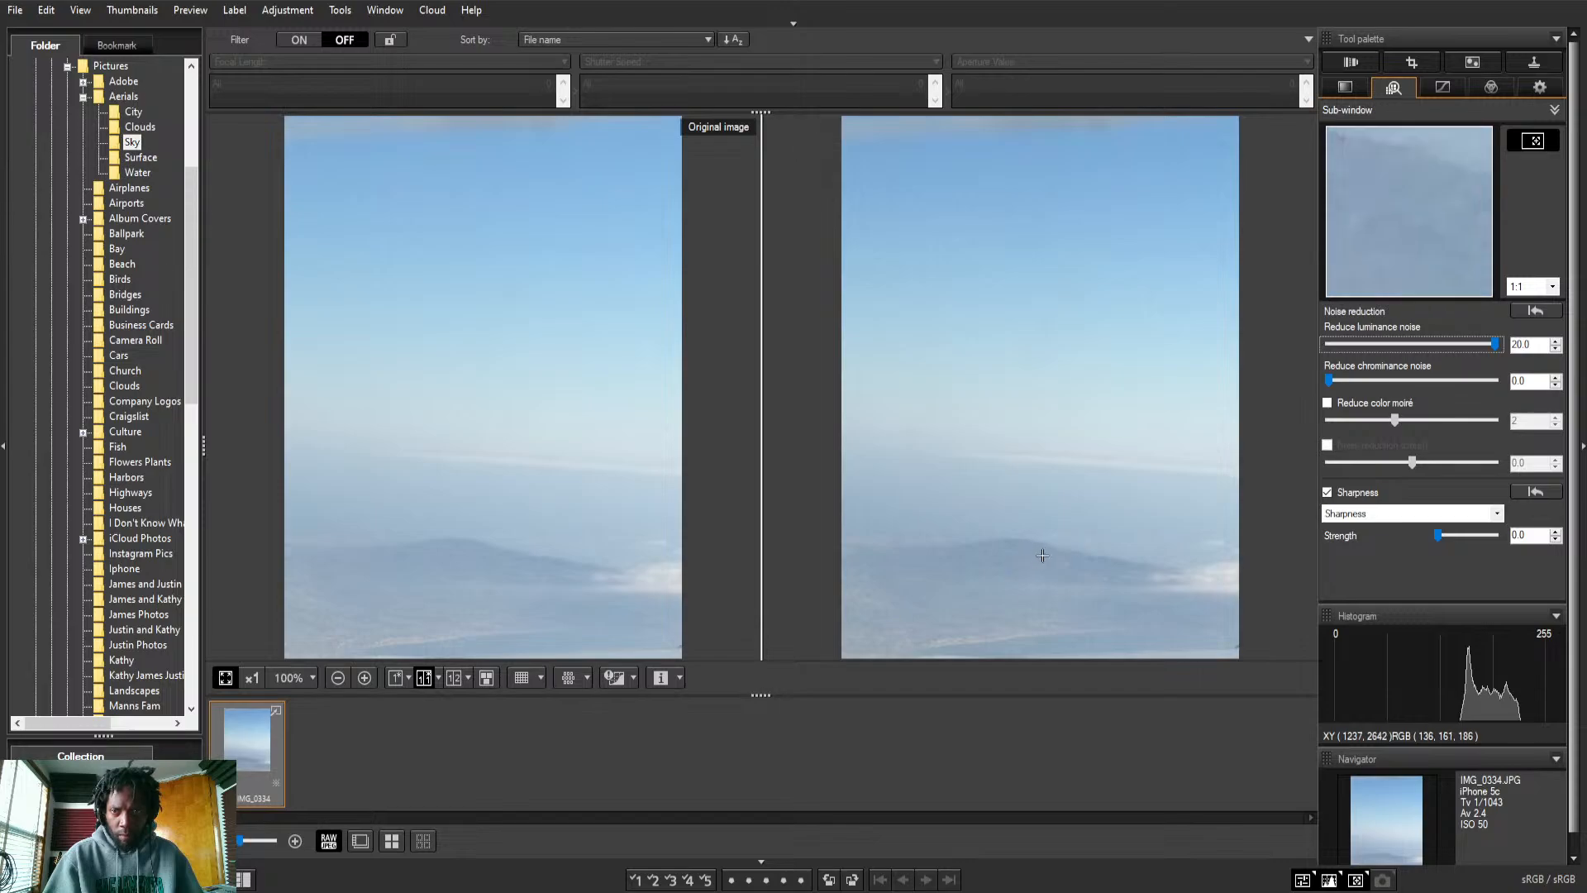
left_click(1549, 189)
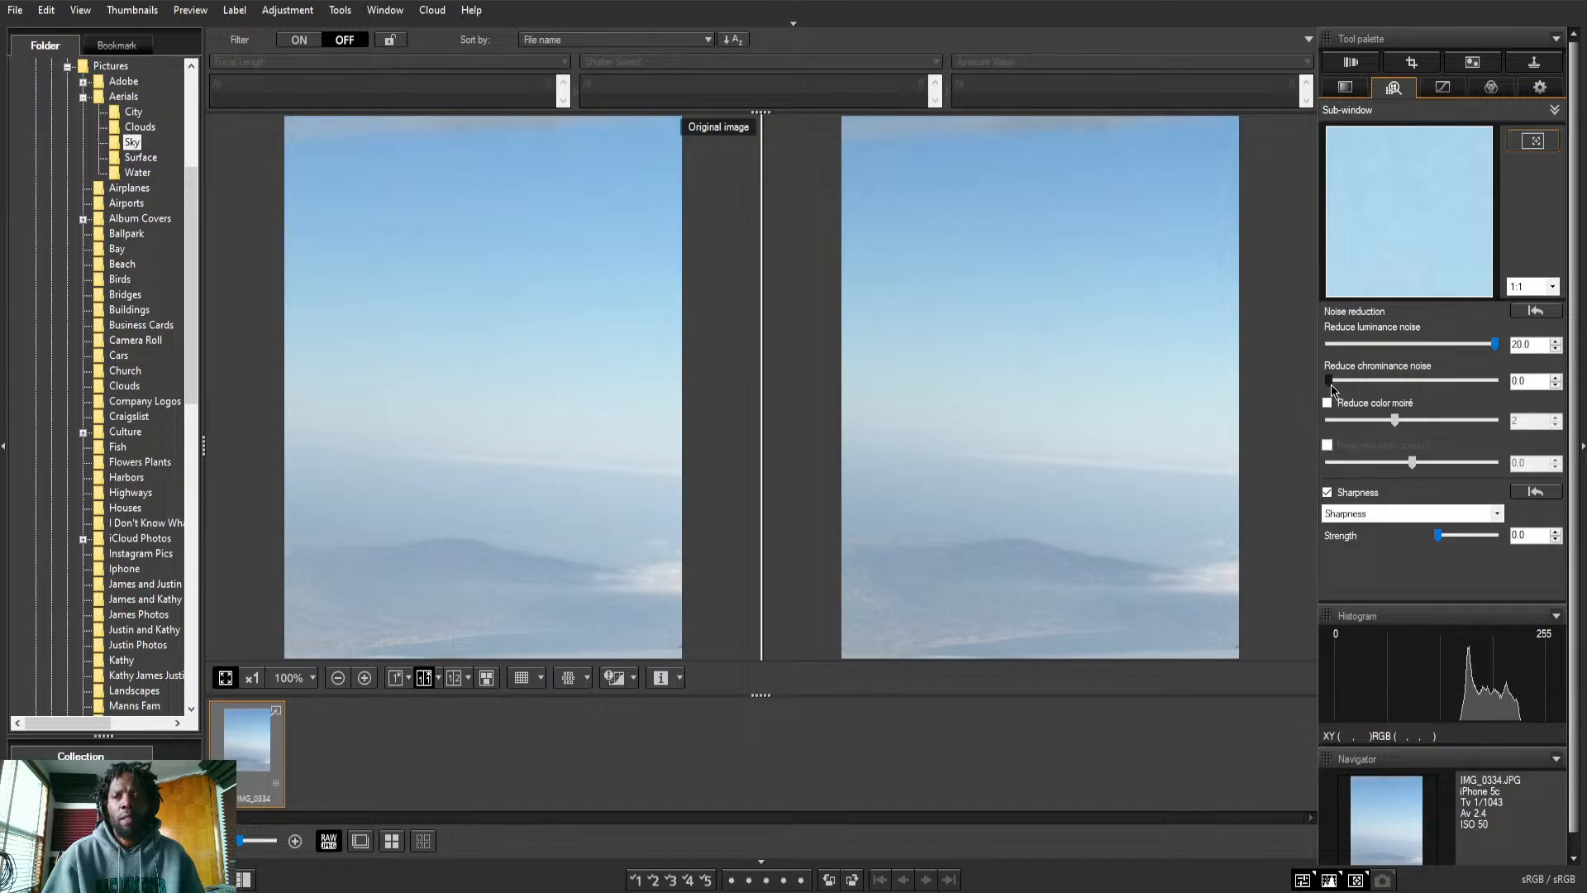
left_click_drag(1330, 385, 1382, 386)
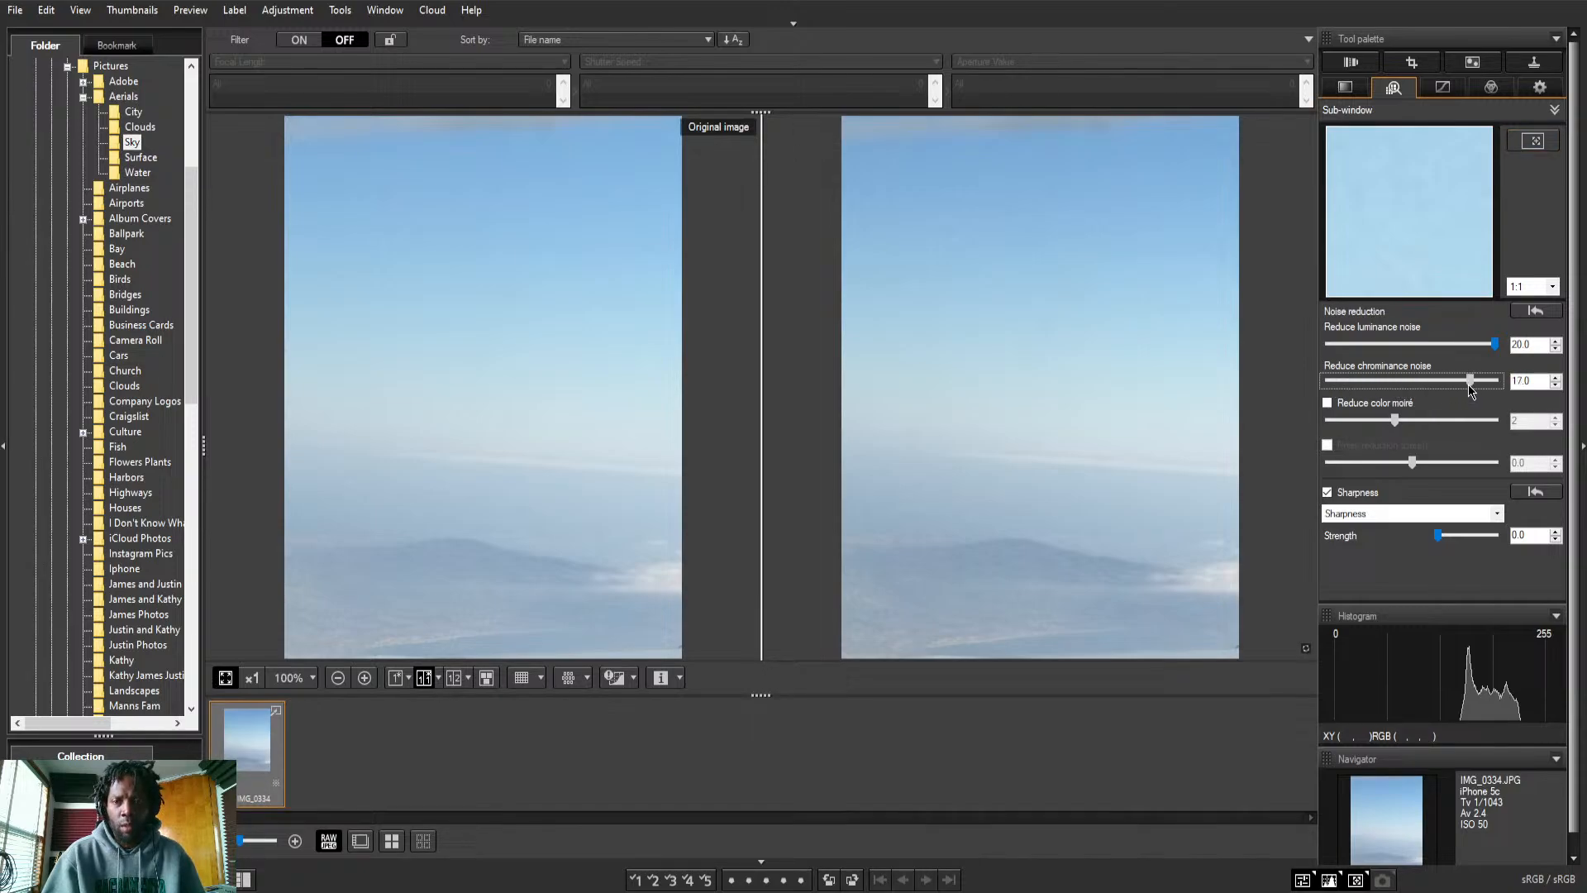
left_click_drag(1484, 385, 1513, 387)
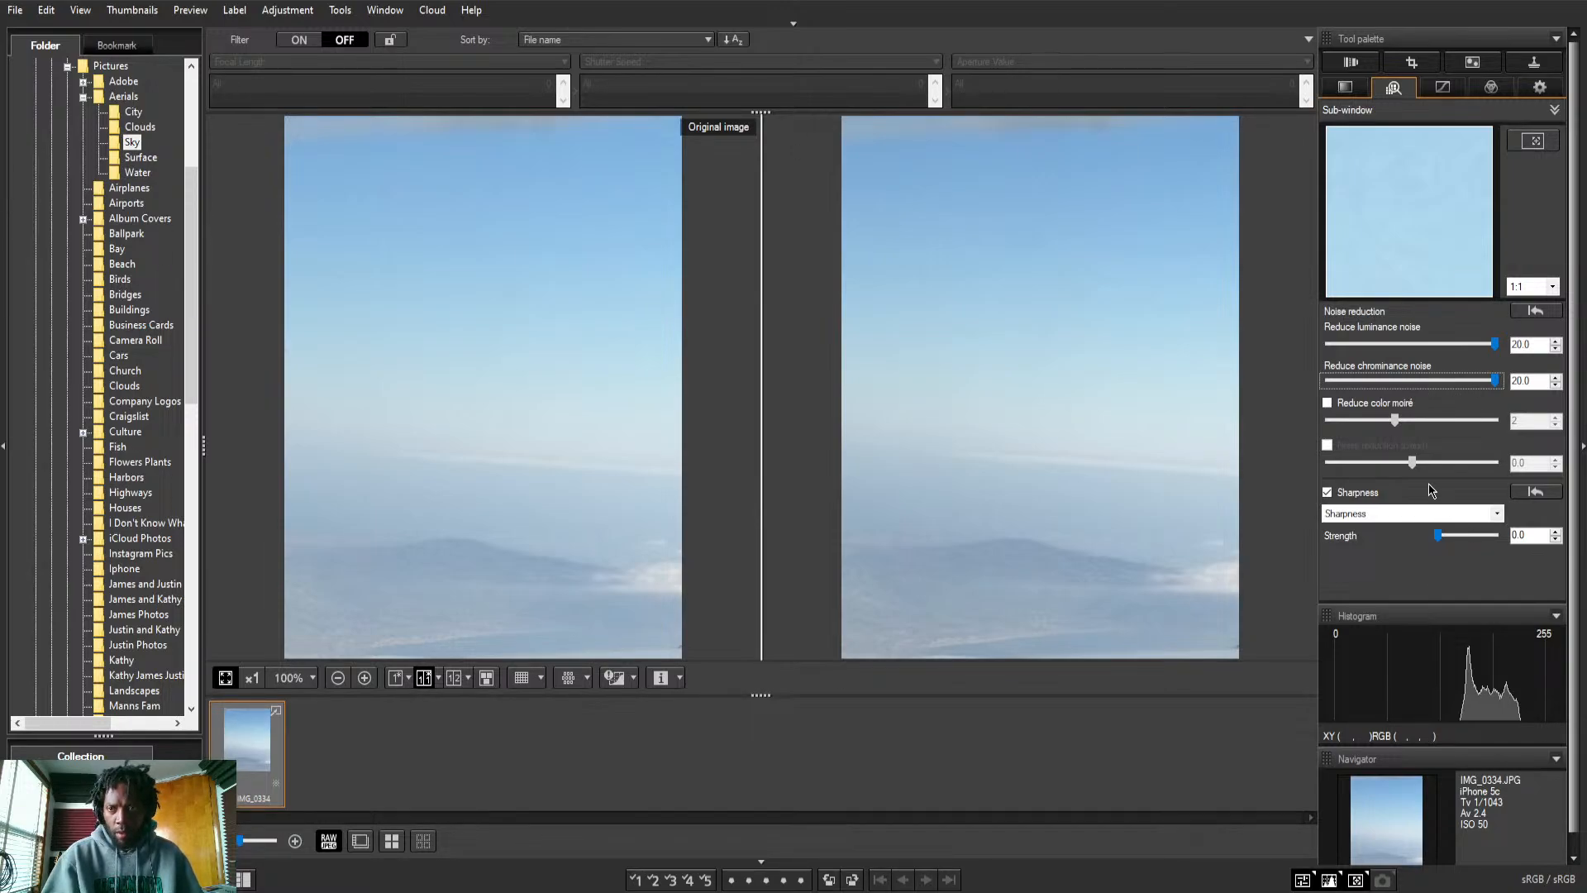
Enable color moiré reduction at level 5 and set the sharpness strength to 10.0
left_click(1328, 403)
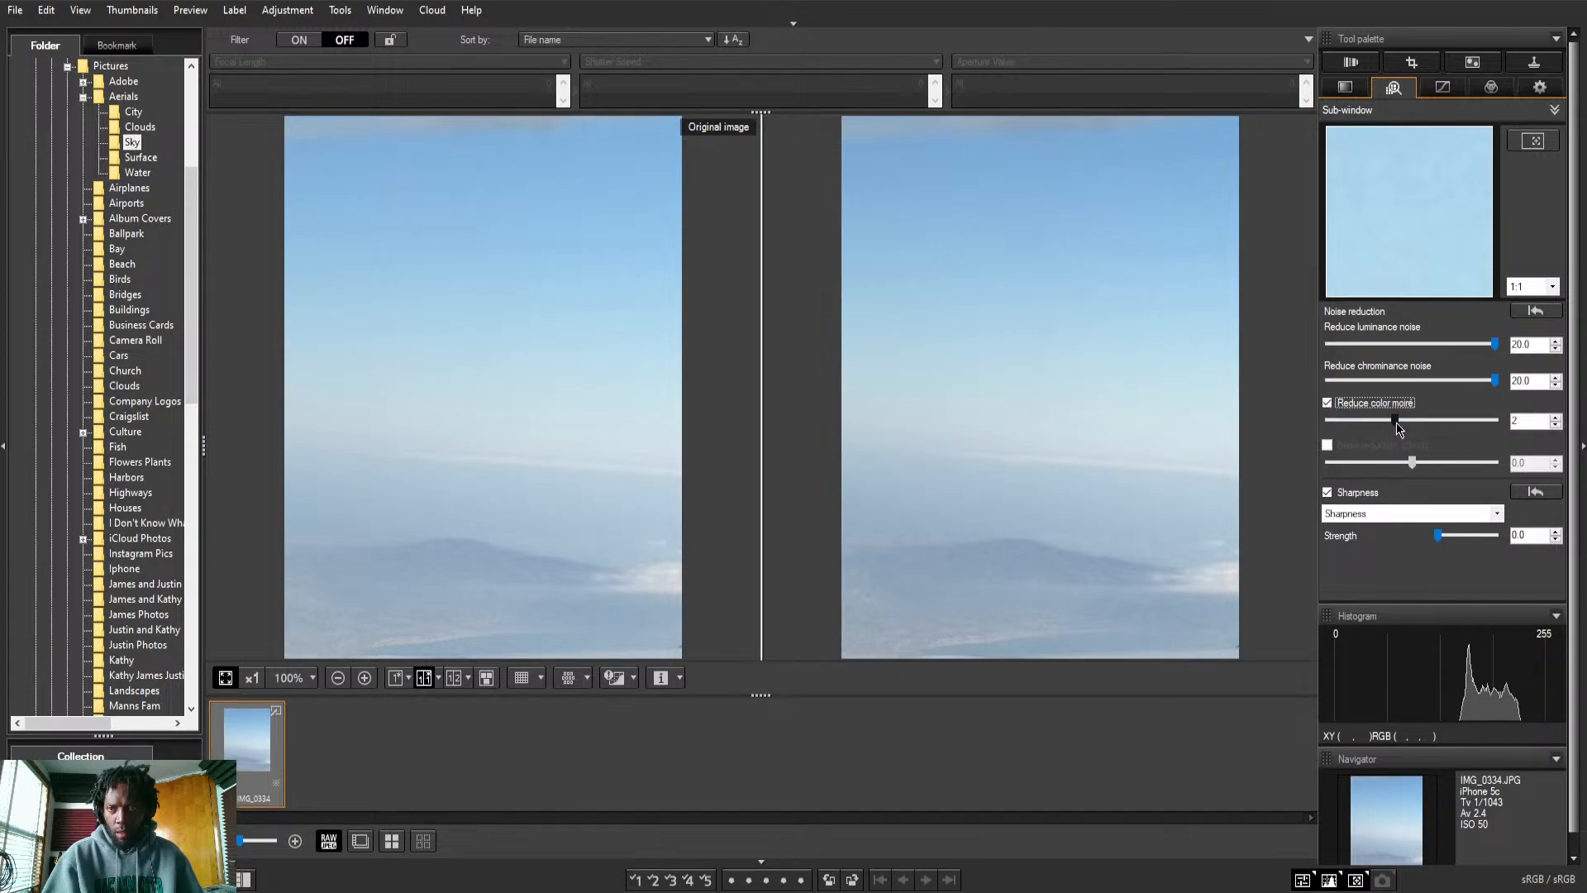
left_click(1396, 423)
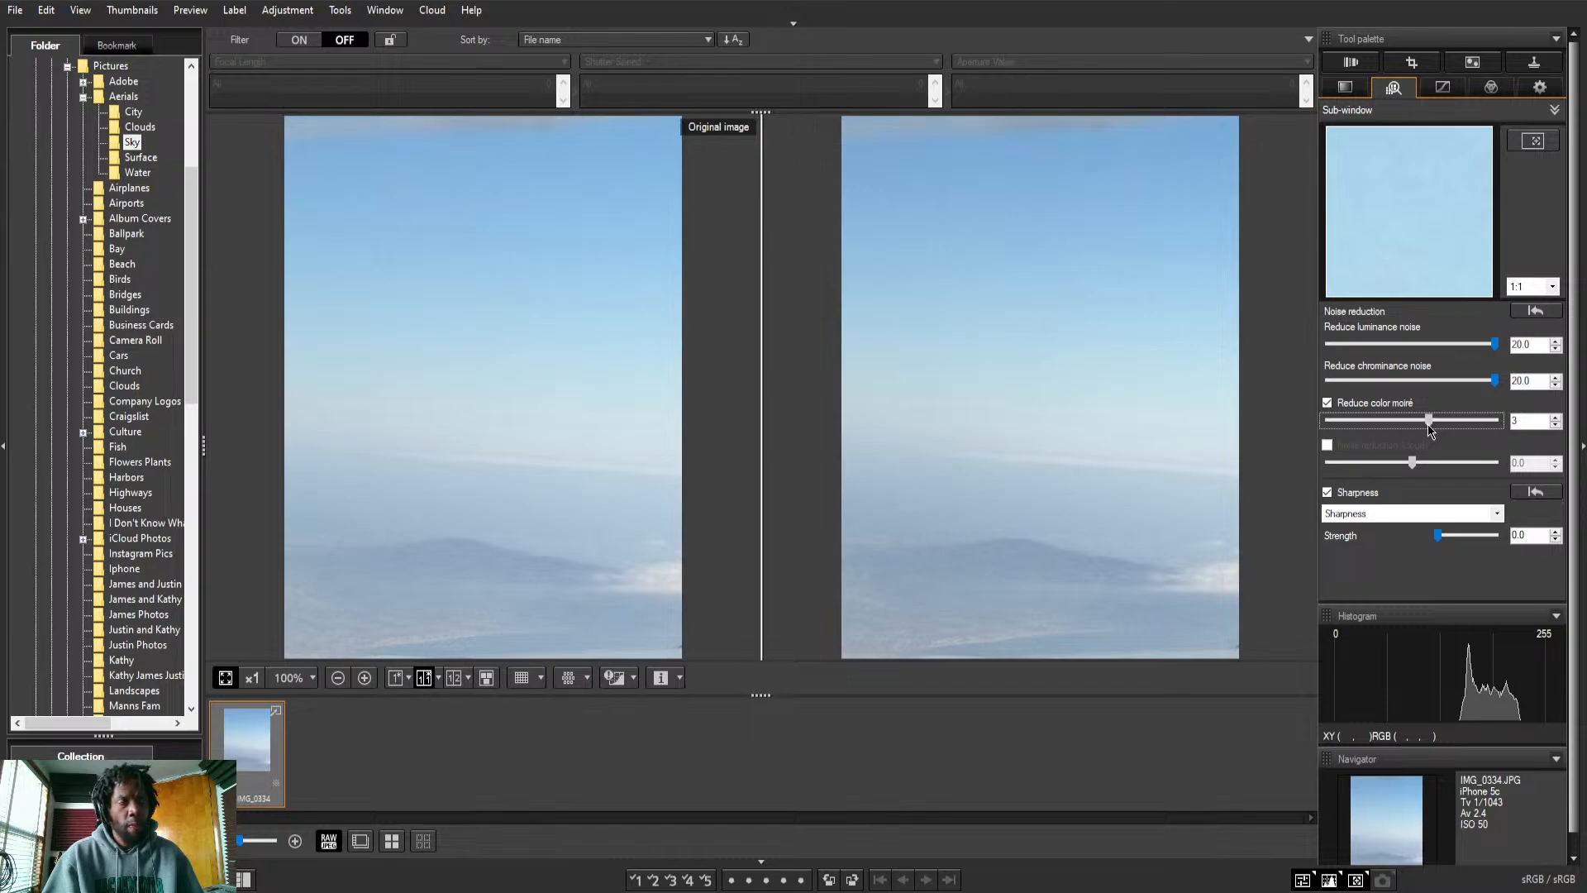
left_click_drag(1441, 426, 1364, 426)
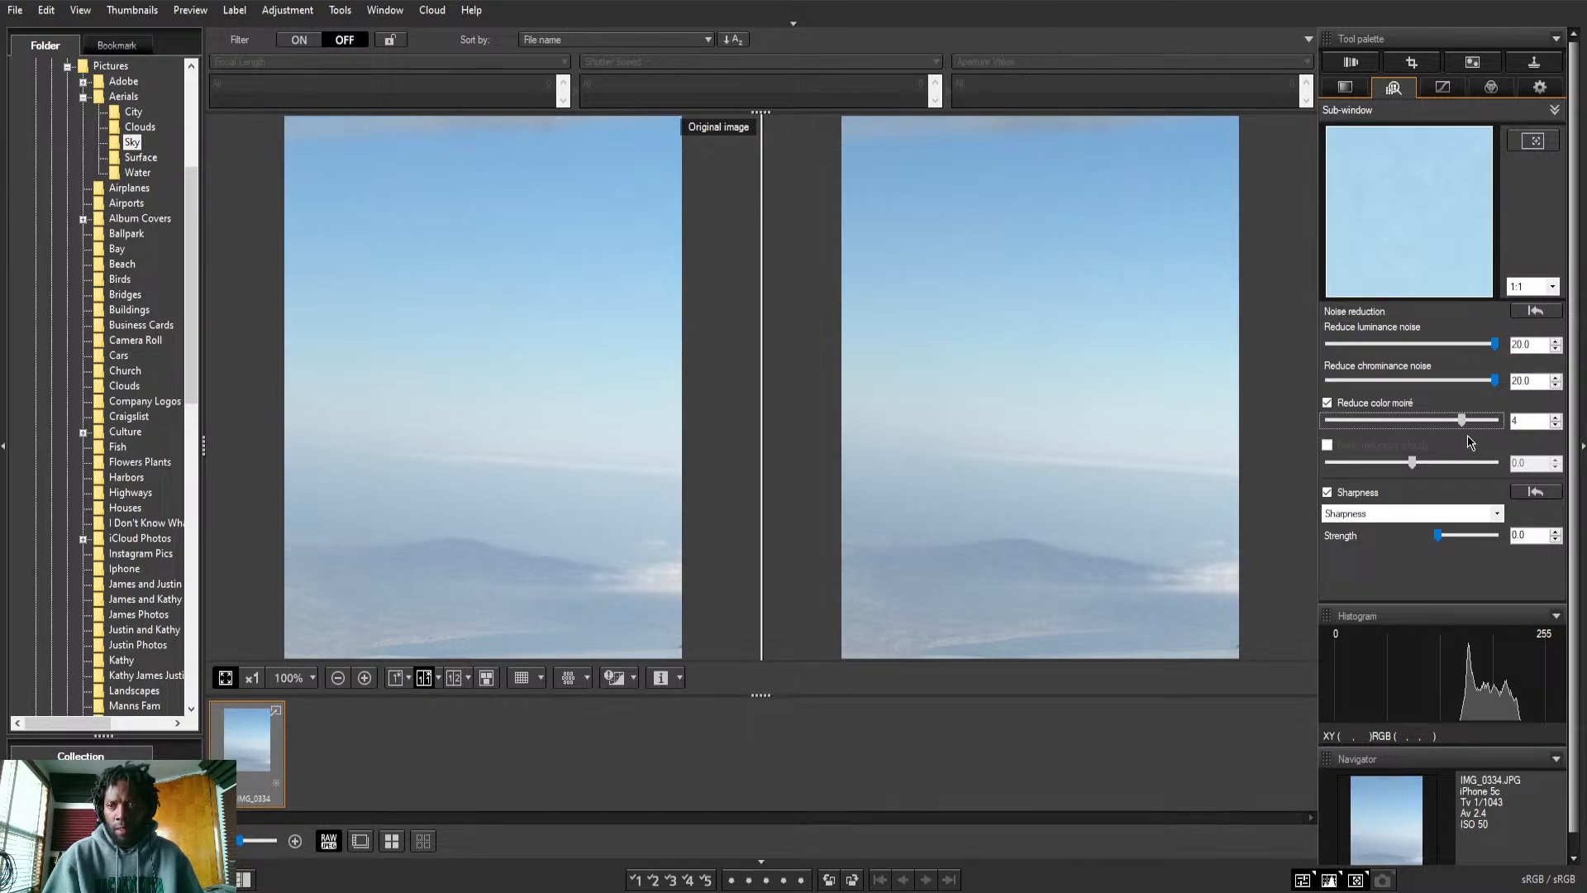
left_click(1500, 423)
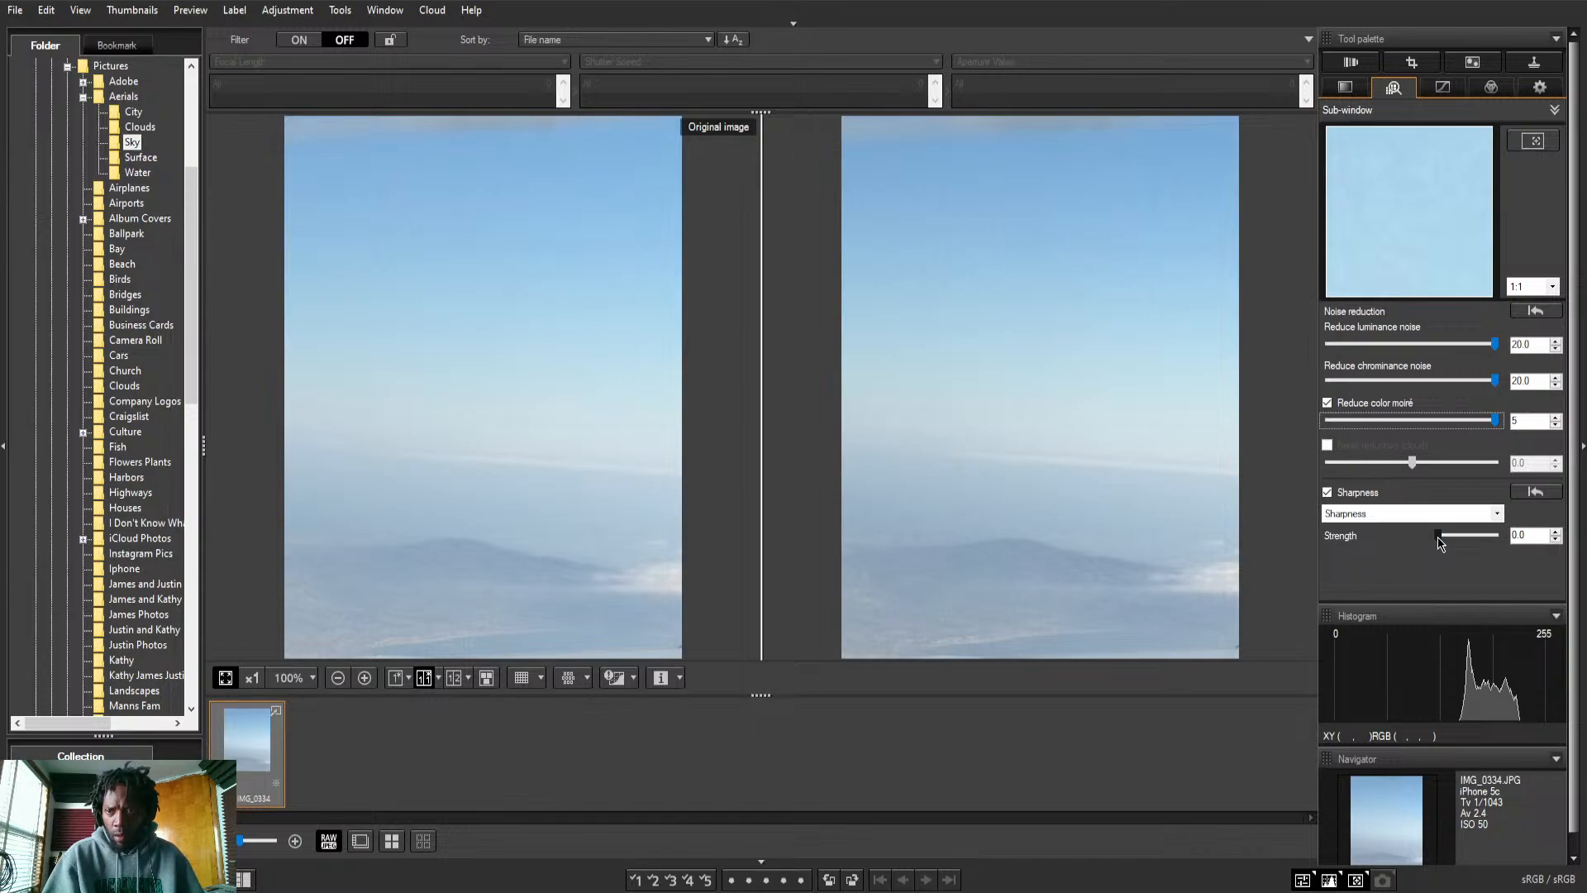
left_click_drag(1438, 535, 1455, 536)
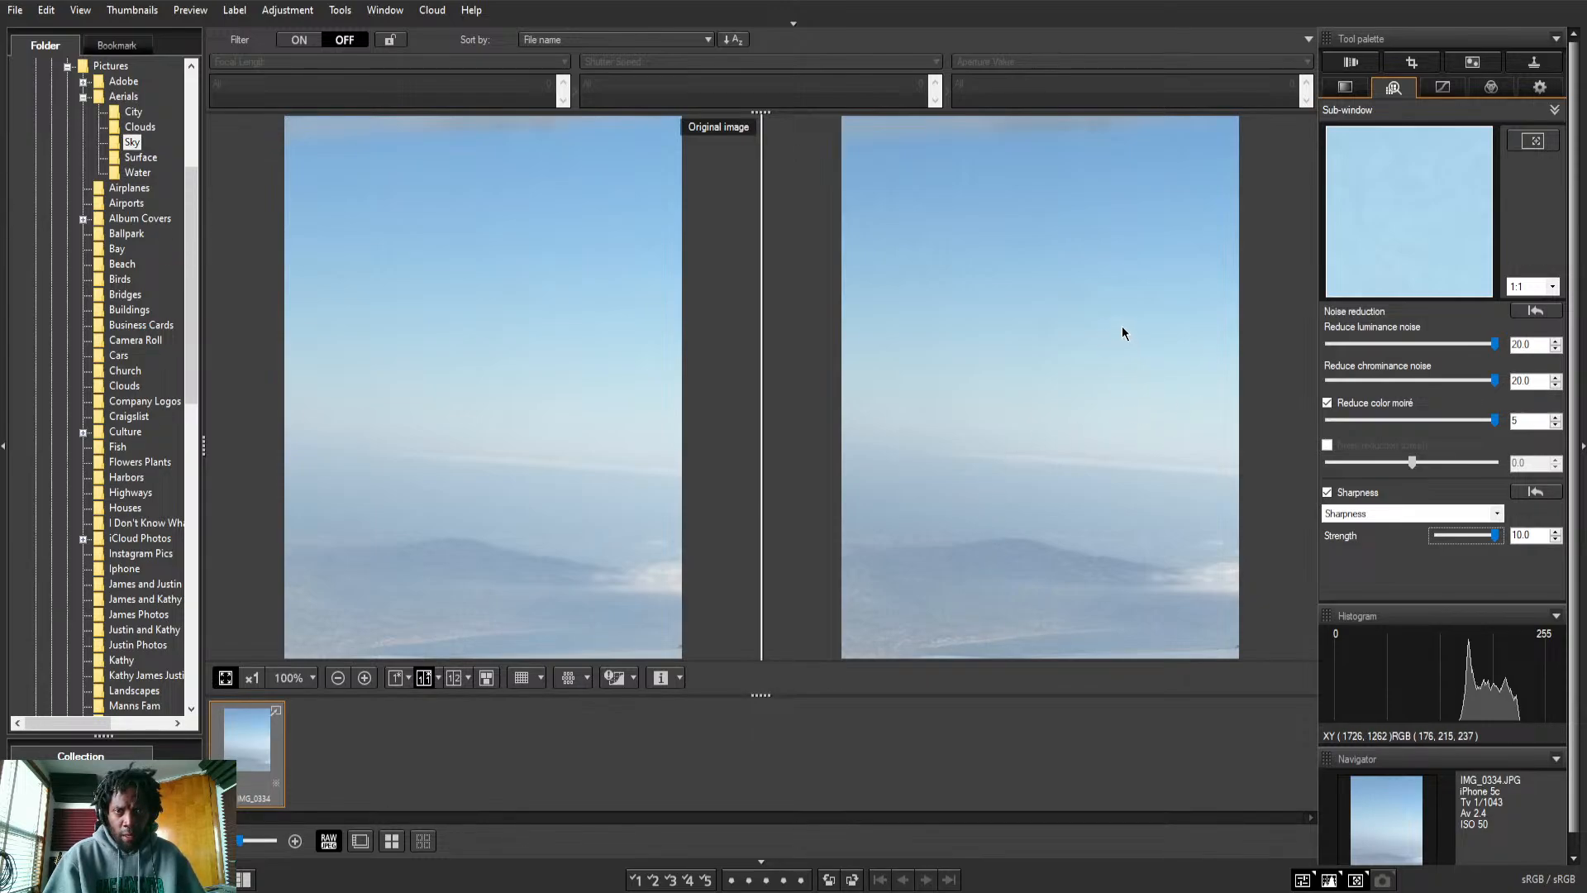
Set the upper input level of the RGB tone curve to 247 and its lower output level to 7
left_click(1444, 89)
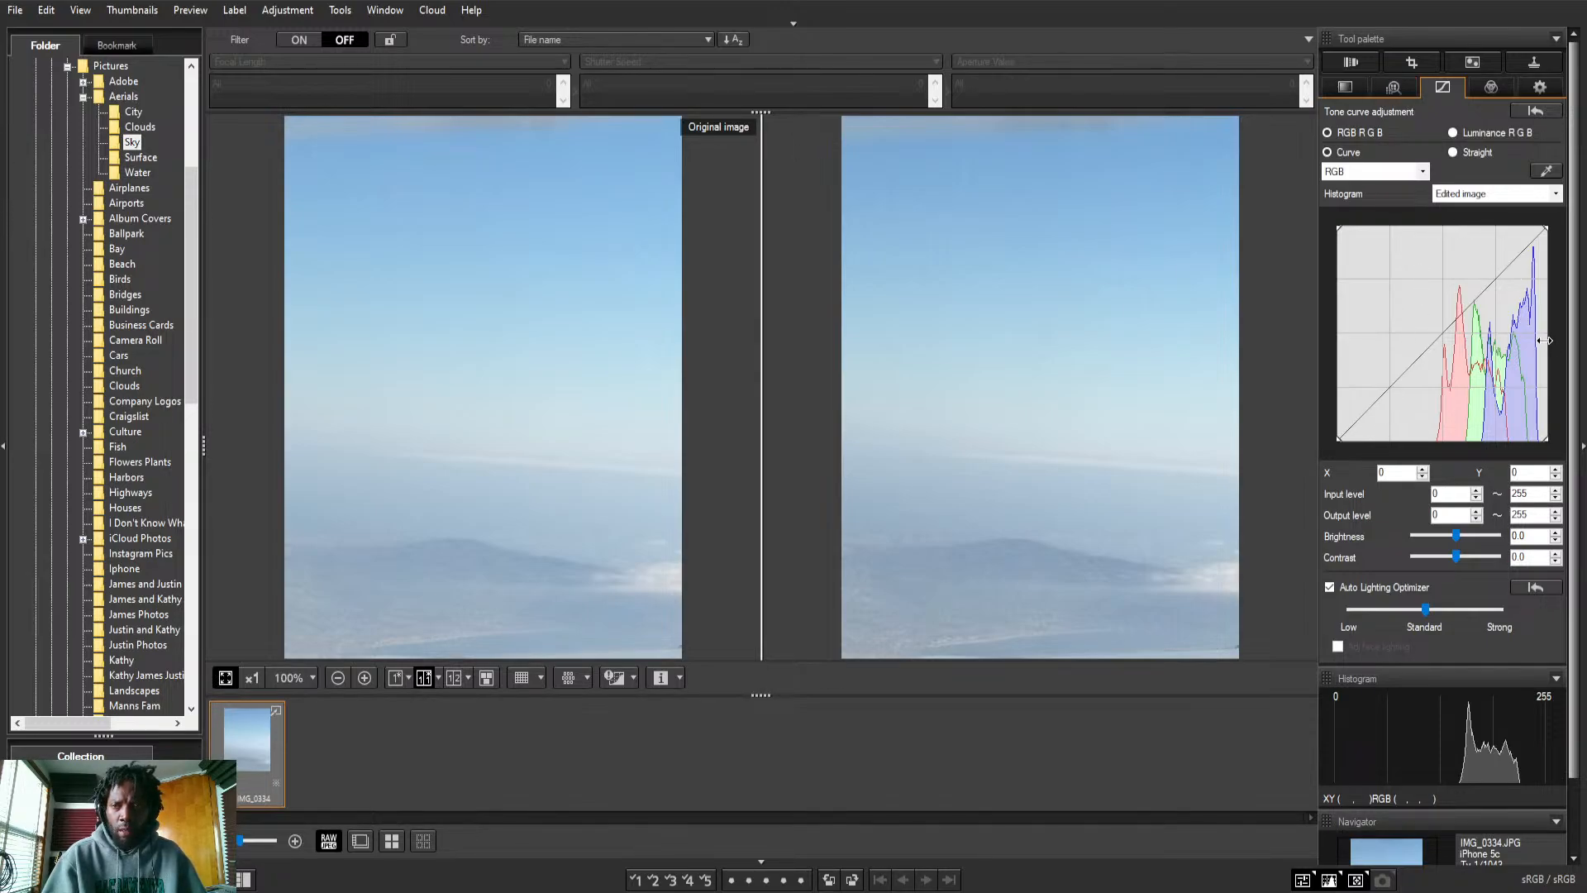
left_click_drag(1544, 339, 1543, 339)
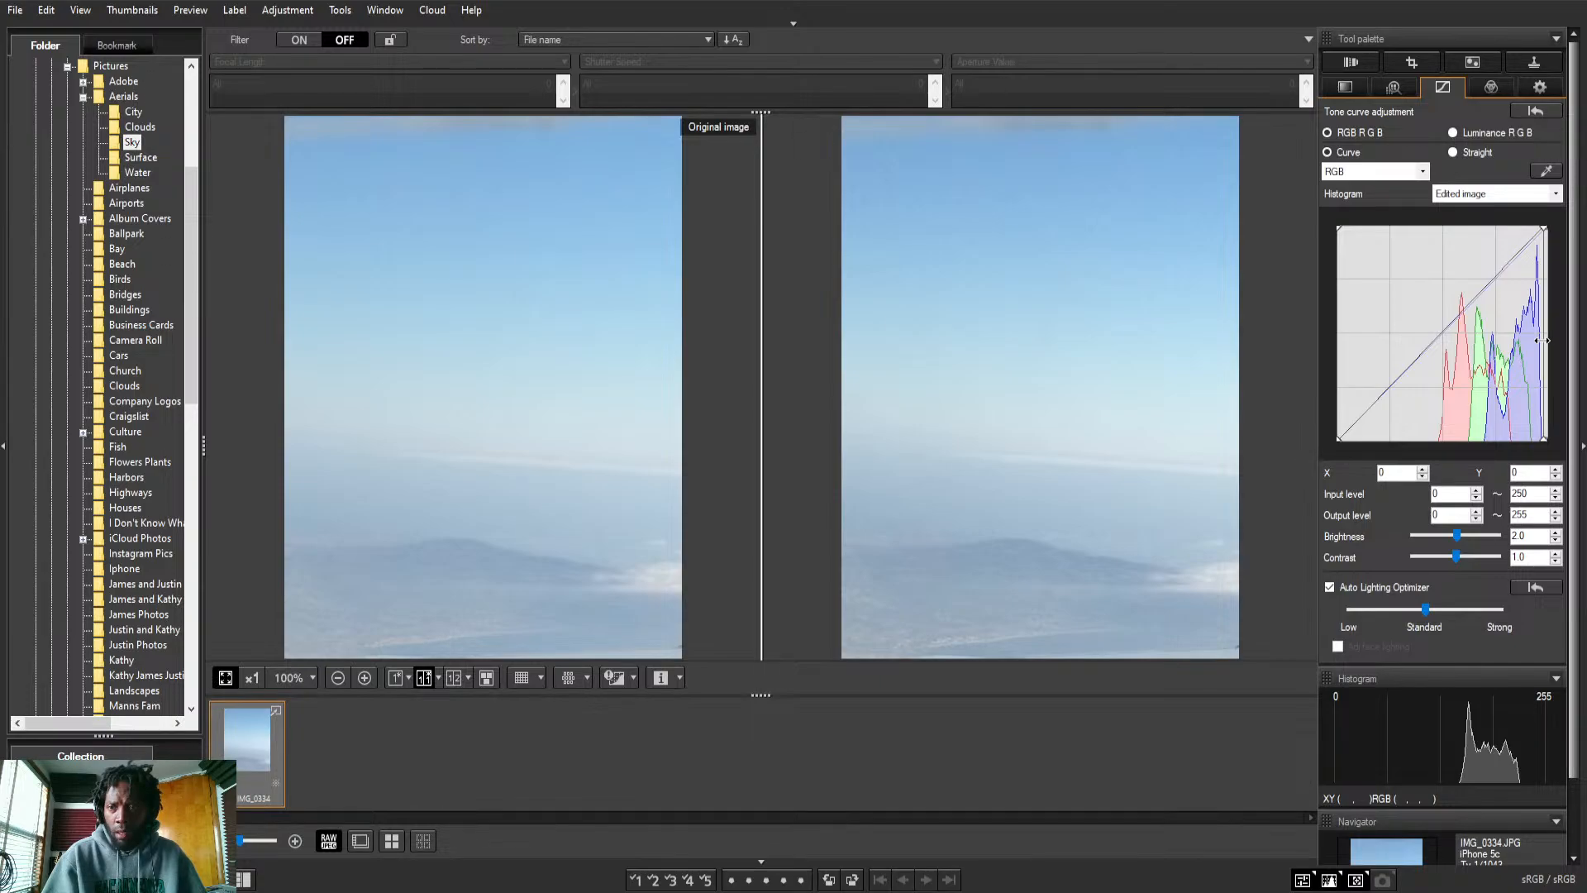
left_click_drag(1542, 340, 1541, 338)
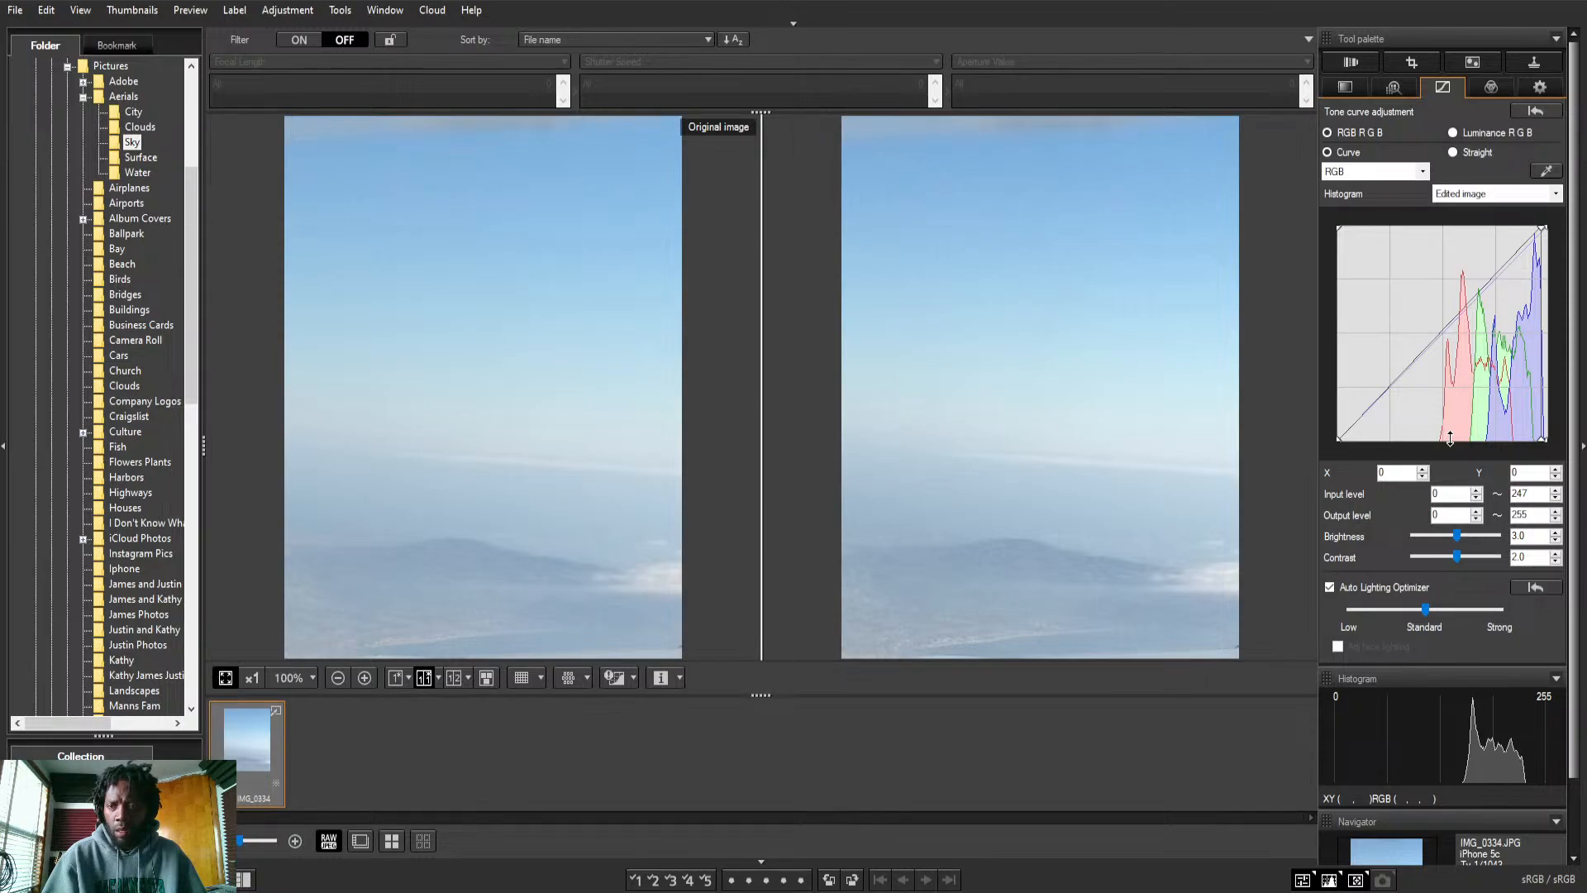
mouse_move(1449, 438)
left_mouse_down()
mouse_move(1452, 385)
mouse_move(1467, 435)
left_mouse_up()
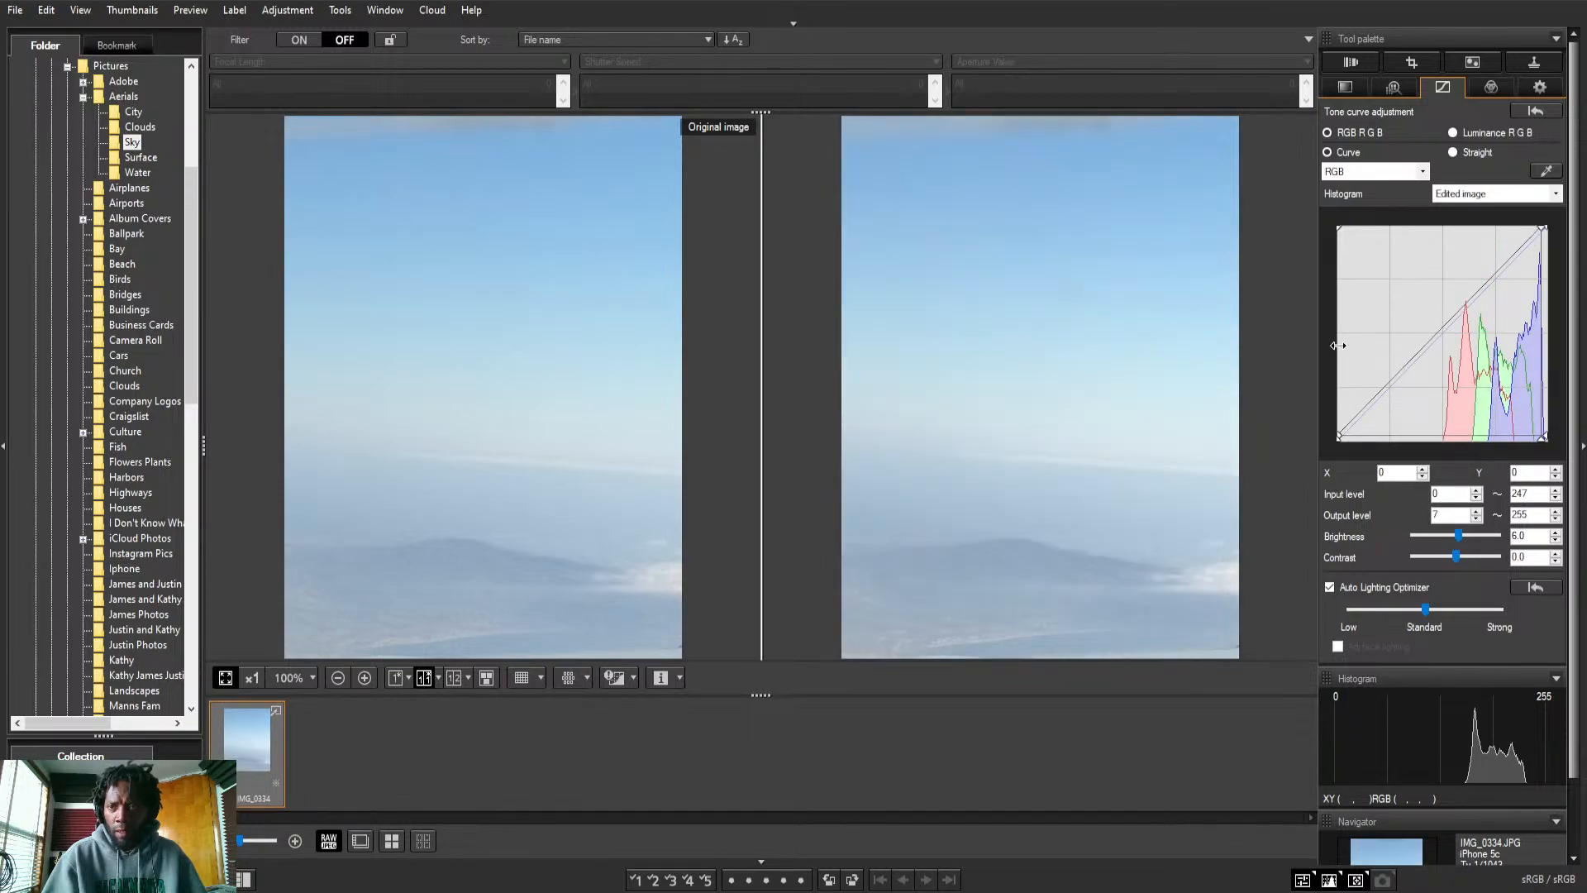
Set the lower input level of the RGB tone curve to 76 and its upper output level to 248
left_click_drag(1337, 346, 1399, 358)
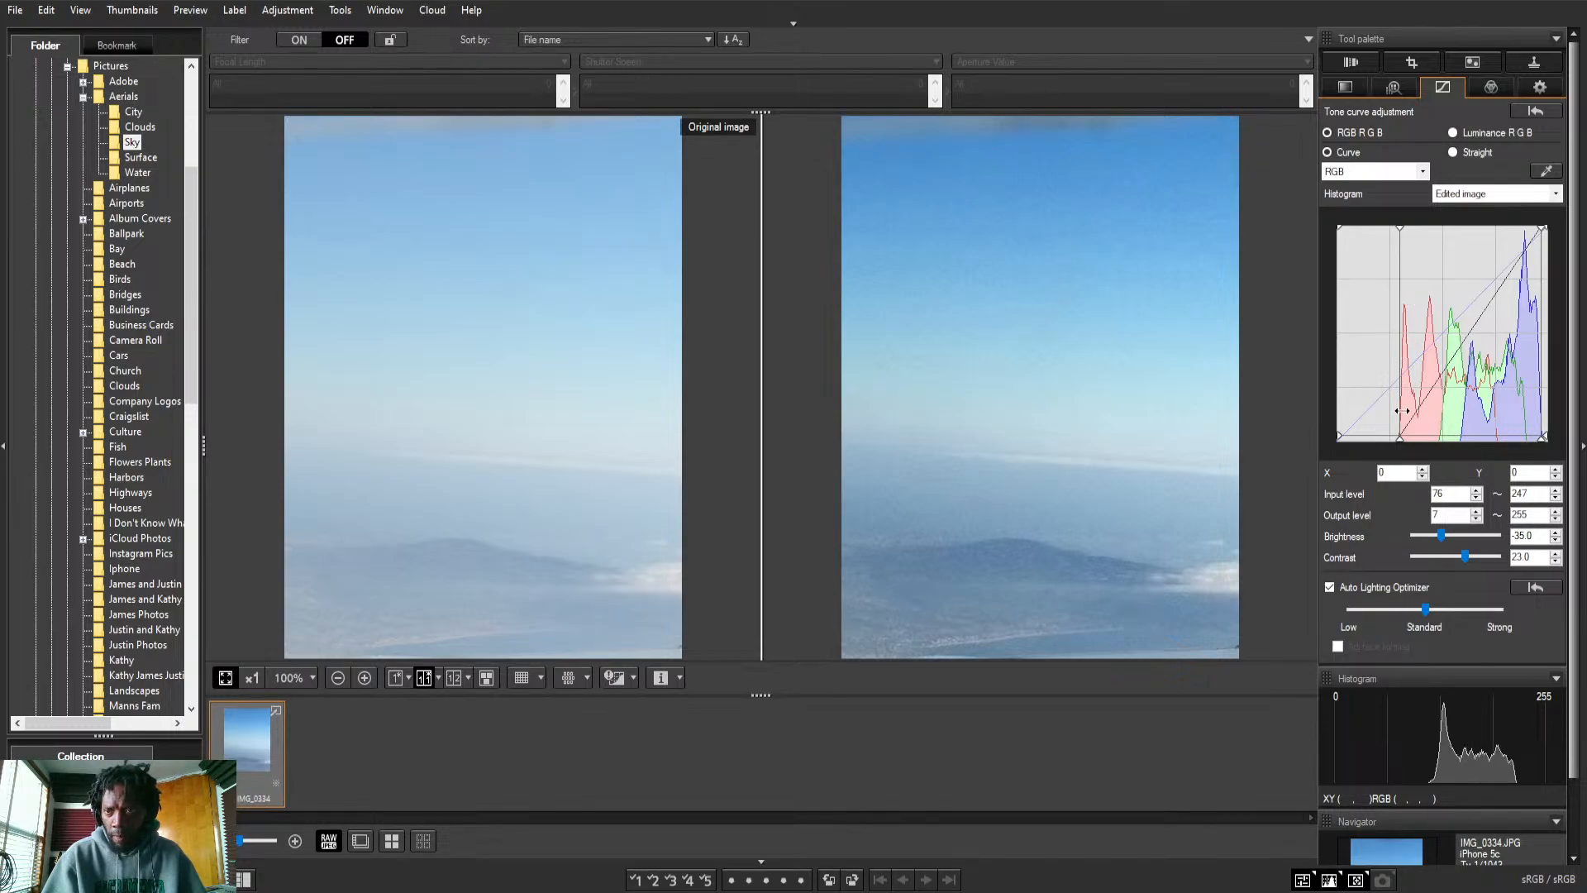
mouse_move(1403, 294)
left_mouse_down()
mouse_move(1389, 291)
mouse_move(1422, 306)
mouse_move(1400, 302)
left_mouse_up()
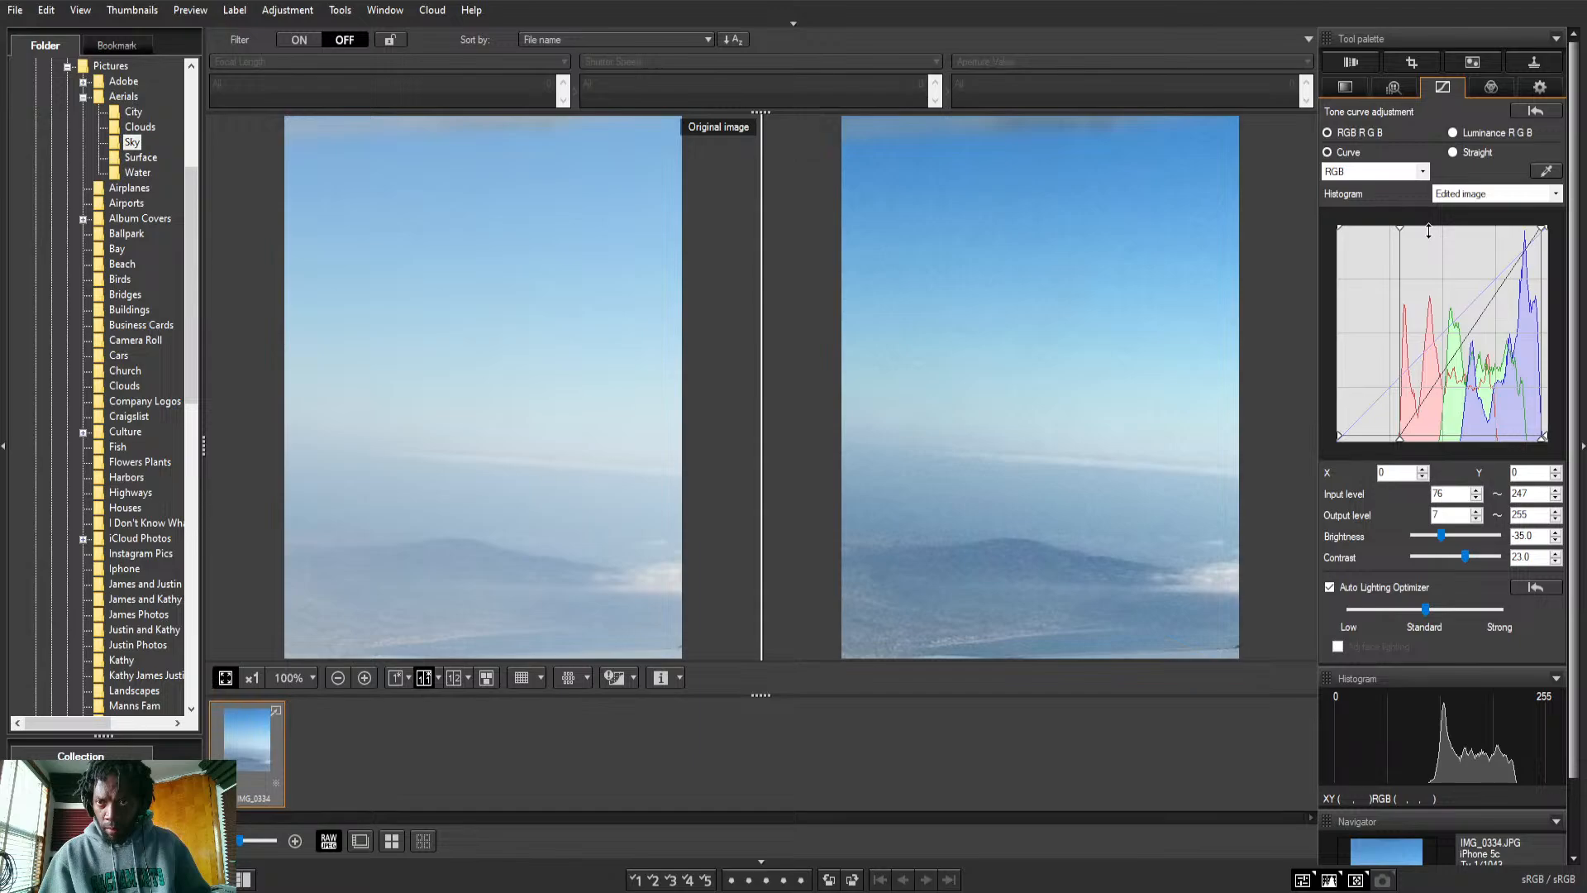
left_click_drag(1428, 230, 1423, 250)
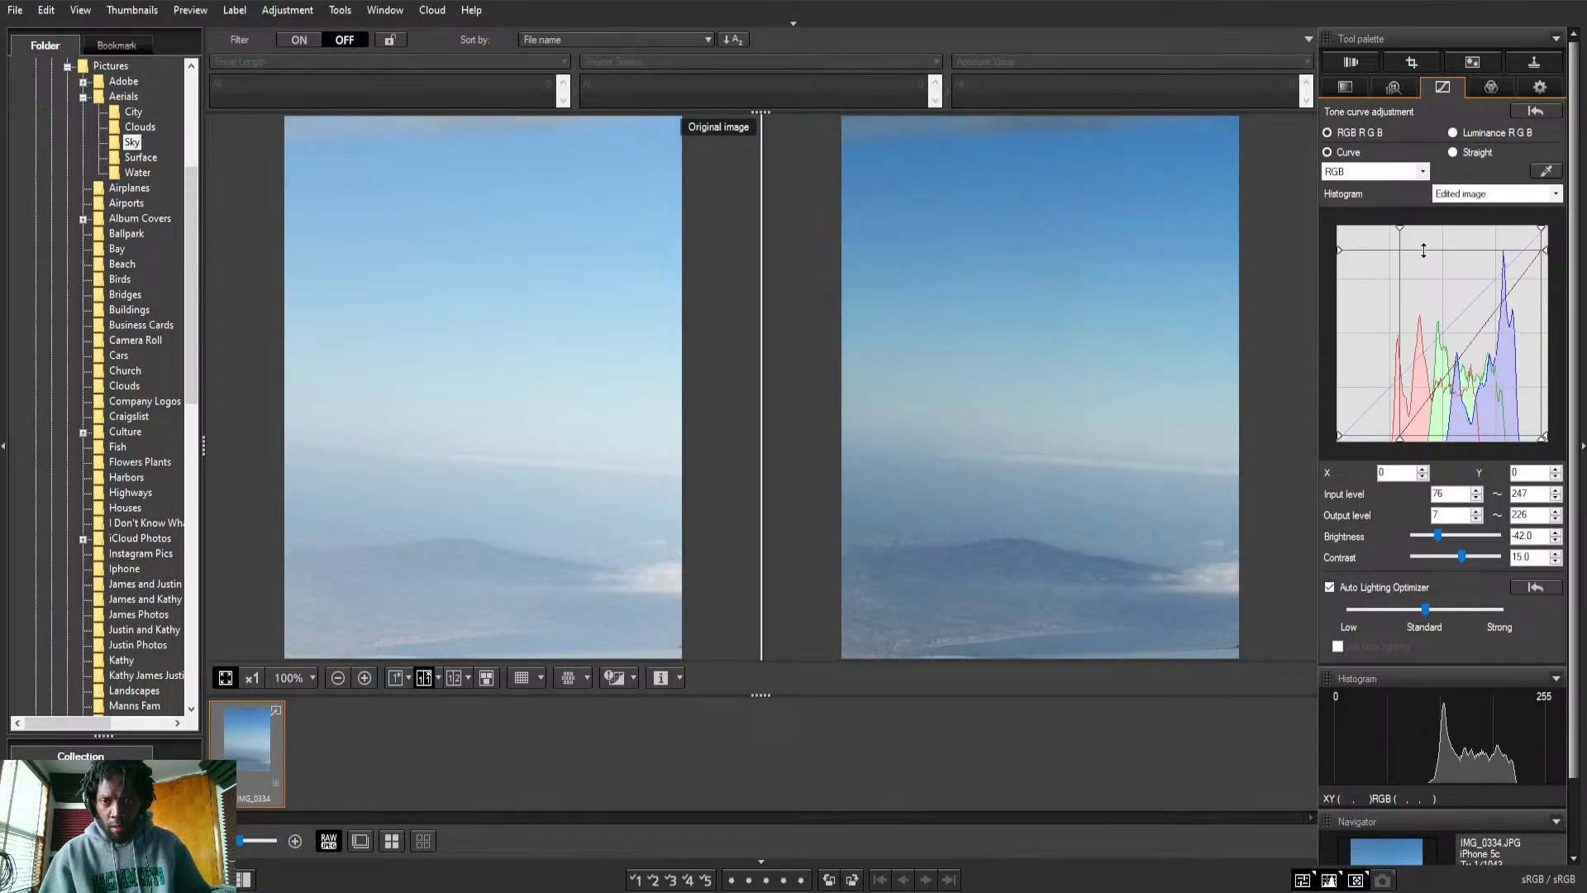
left_click_drag(1423, 246, 1417, 233)
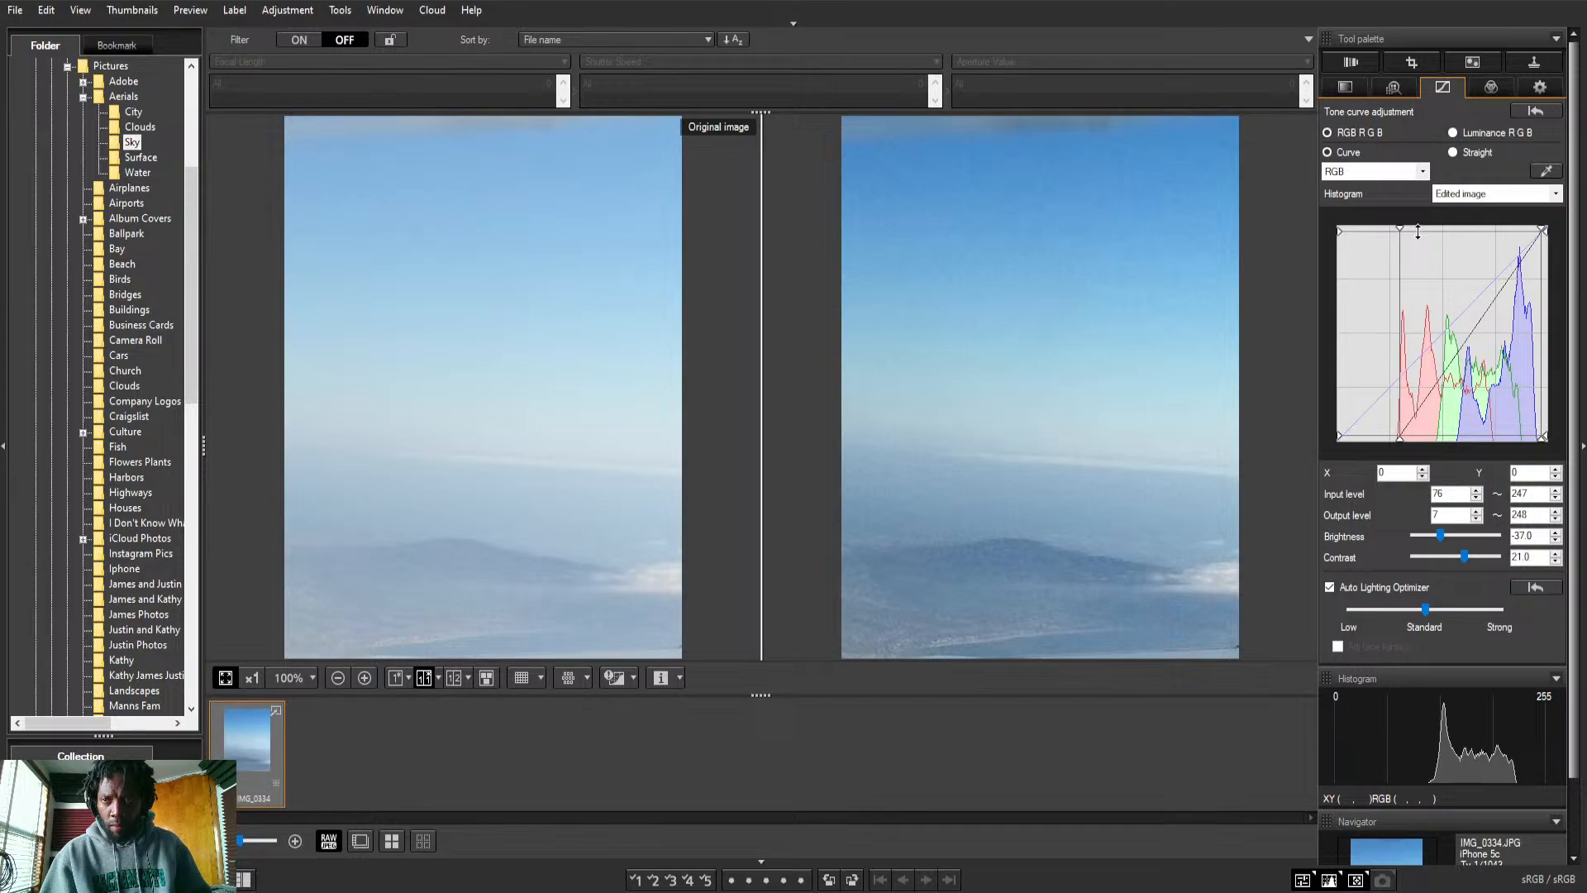
mouse_move(1418, 233)
left_mouse_down()
mouse_move(1430, 259)
mouse_move(1421, 232)
left_mouse_up()
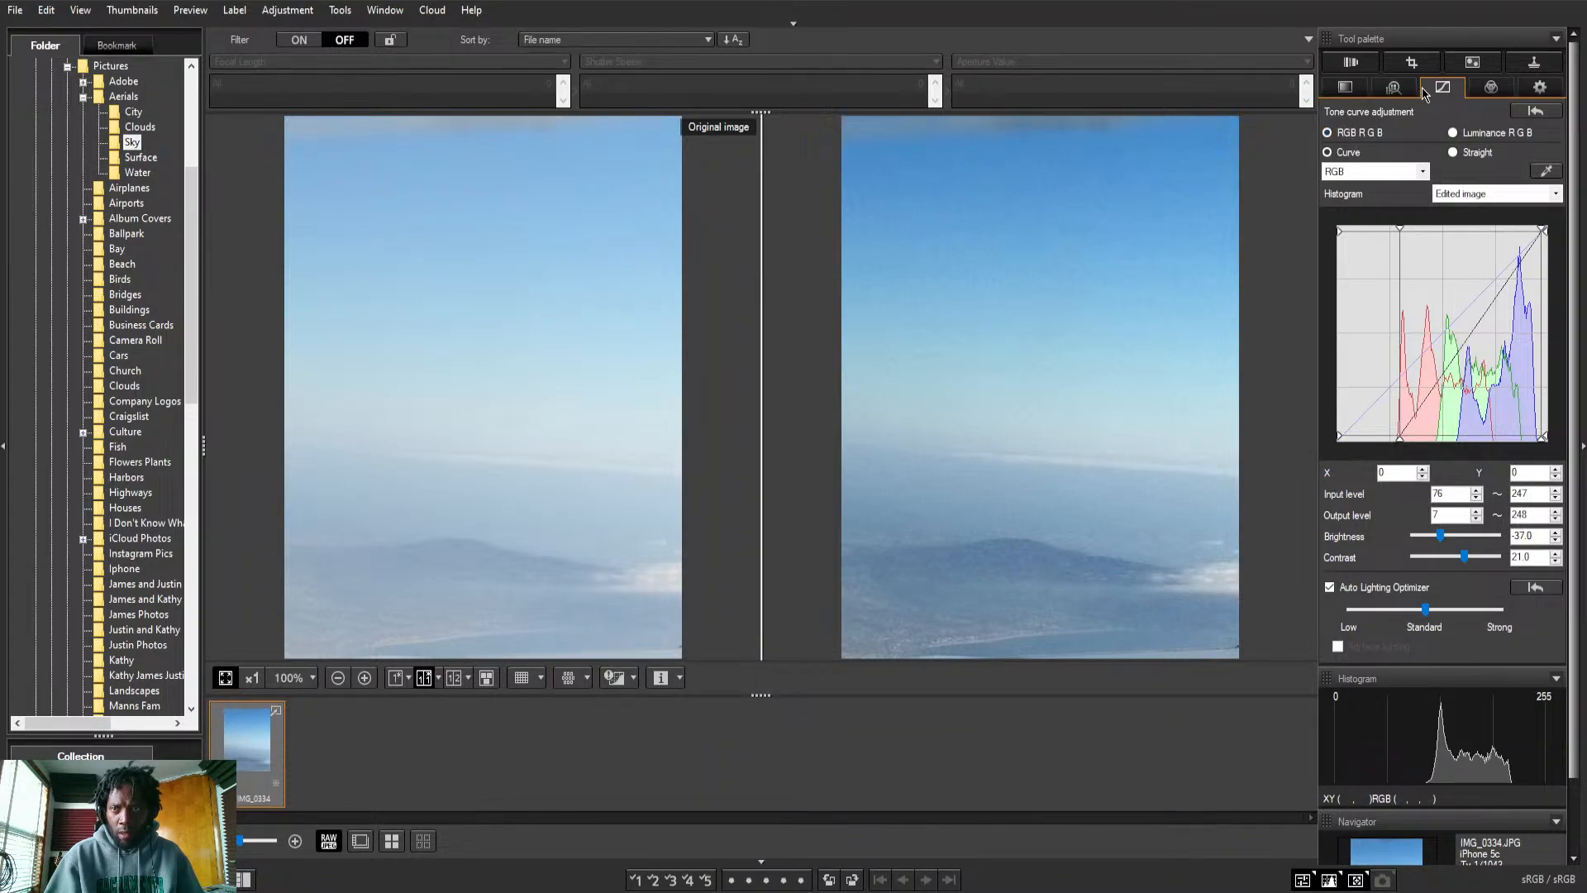
Set both luminance and chrominance noise reduction to 9.0
left_click(1393, 86)
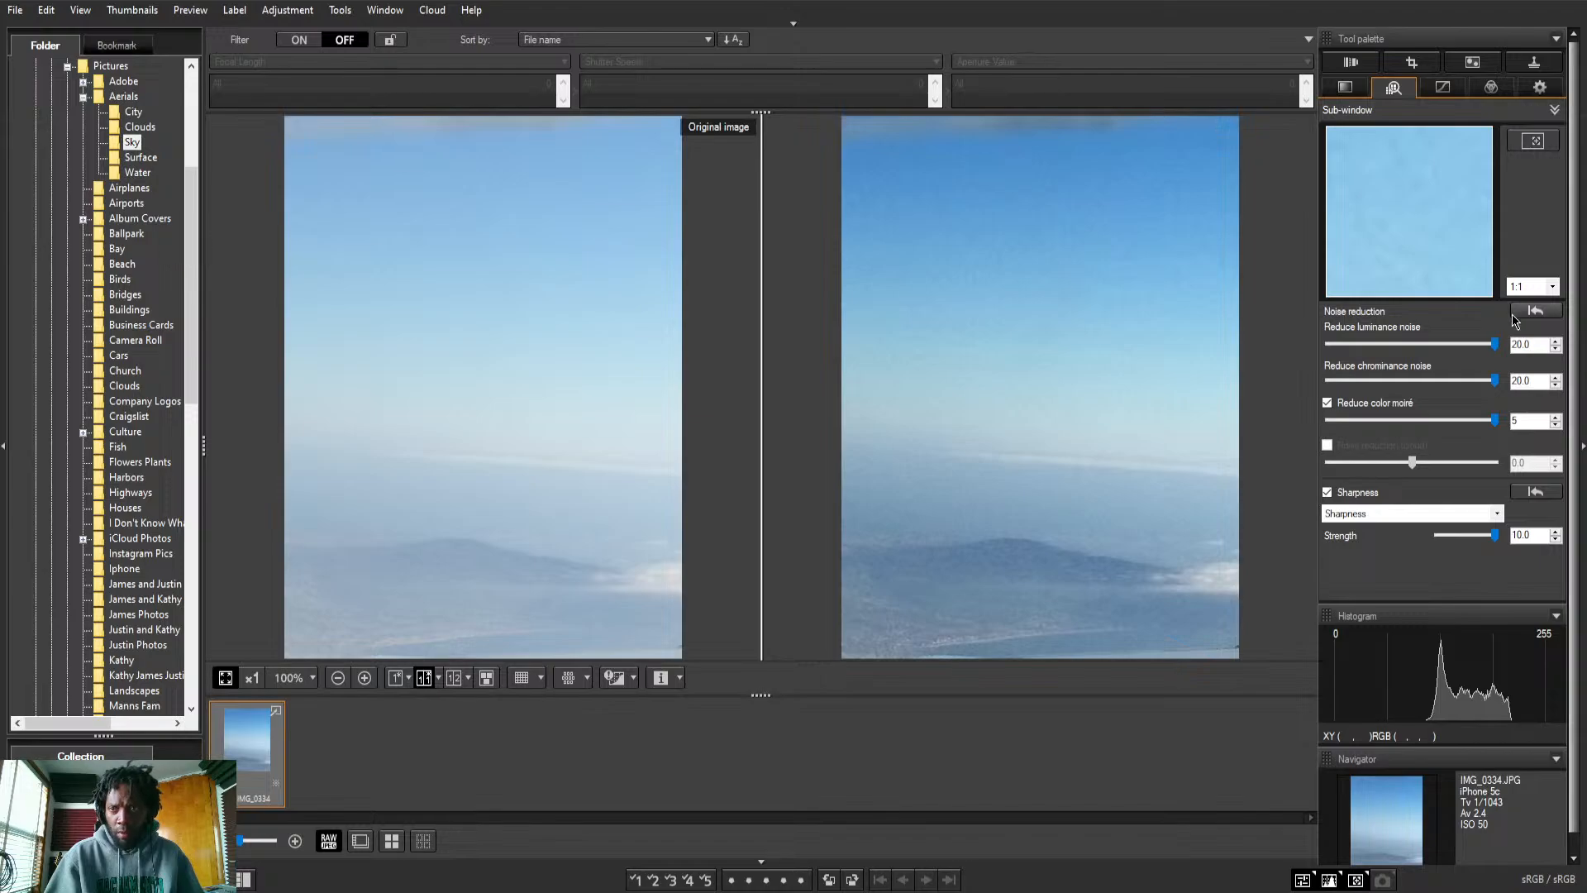
left_click_drag(1498, 349, 1411, 347)
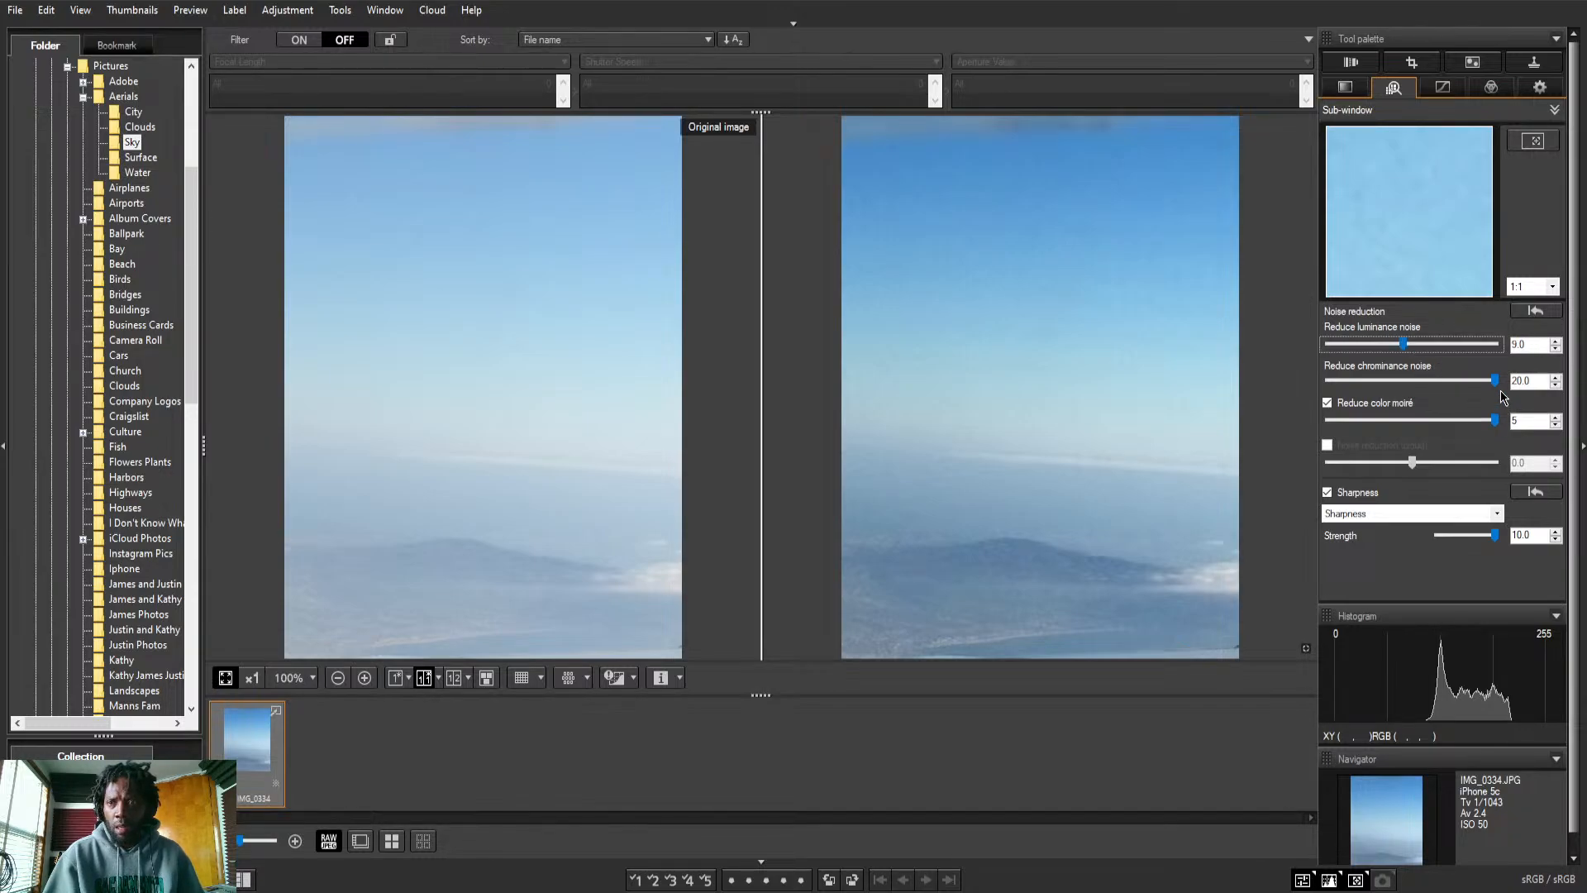
left_click_drag(1495, 380, 1384, 401)
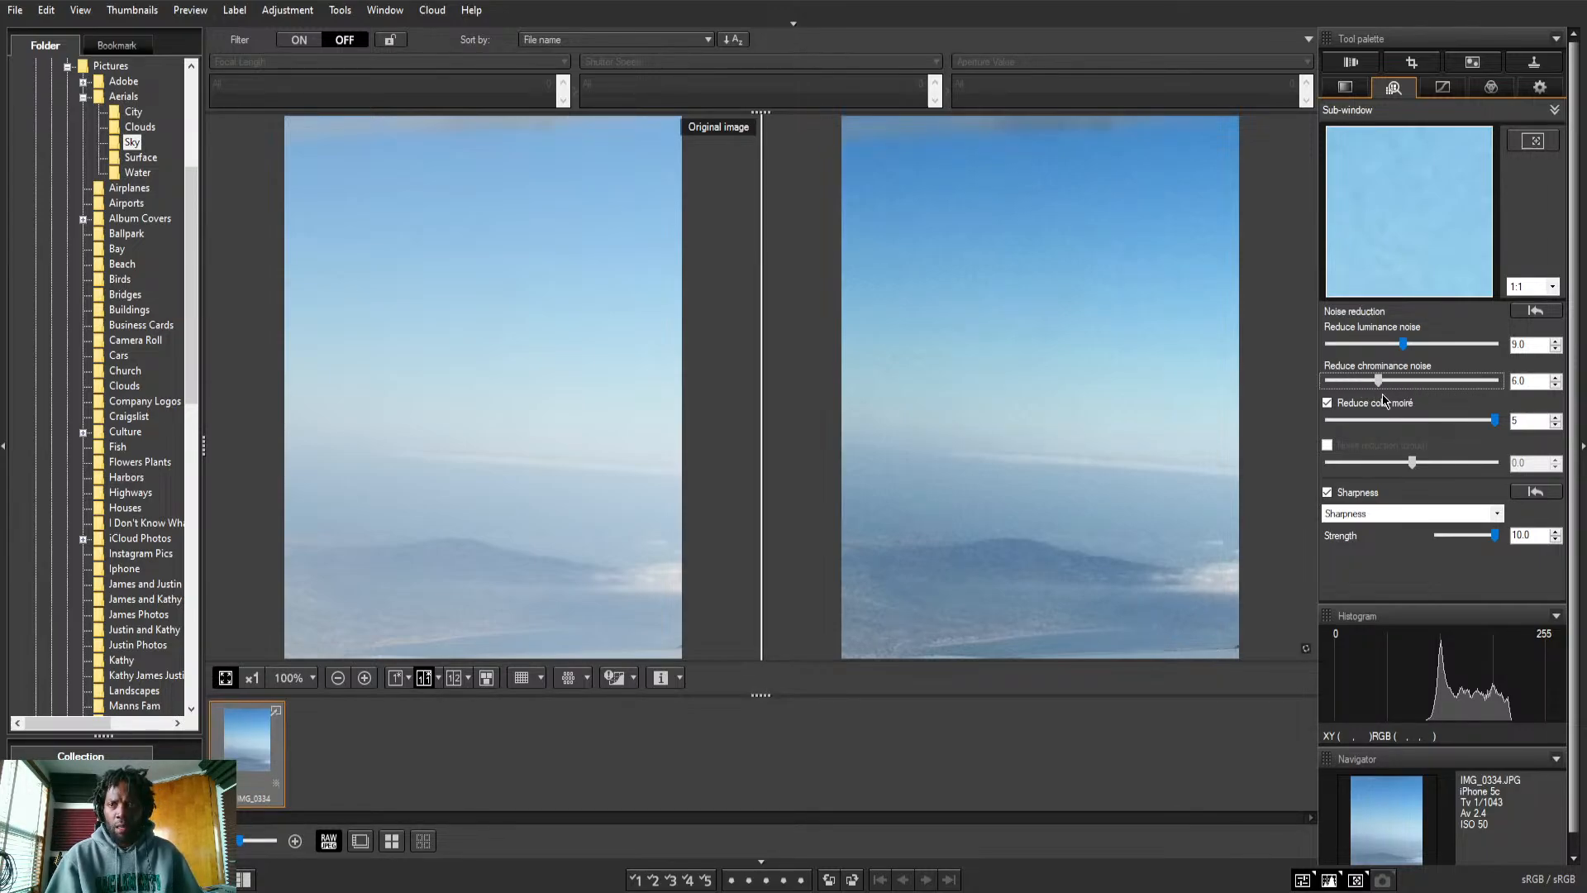
Compare the photo with color moiré reduction repeatedly switched off and on at level 5
left_click(1496, 421)
mouse_move(1497, 420)
left_mouse_down()
mouse_move(1379, 409)
mouse_move(1339, 426)
mouse_move(1498, 422)
left_mouse_up()
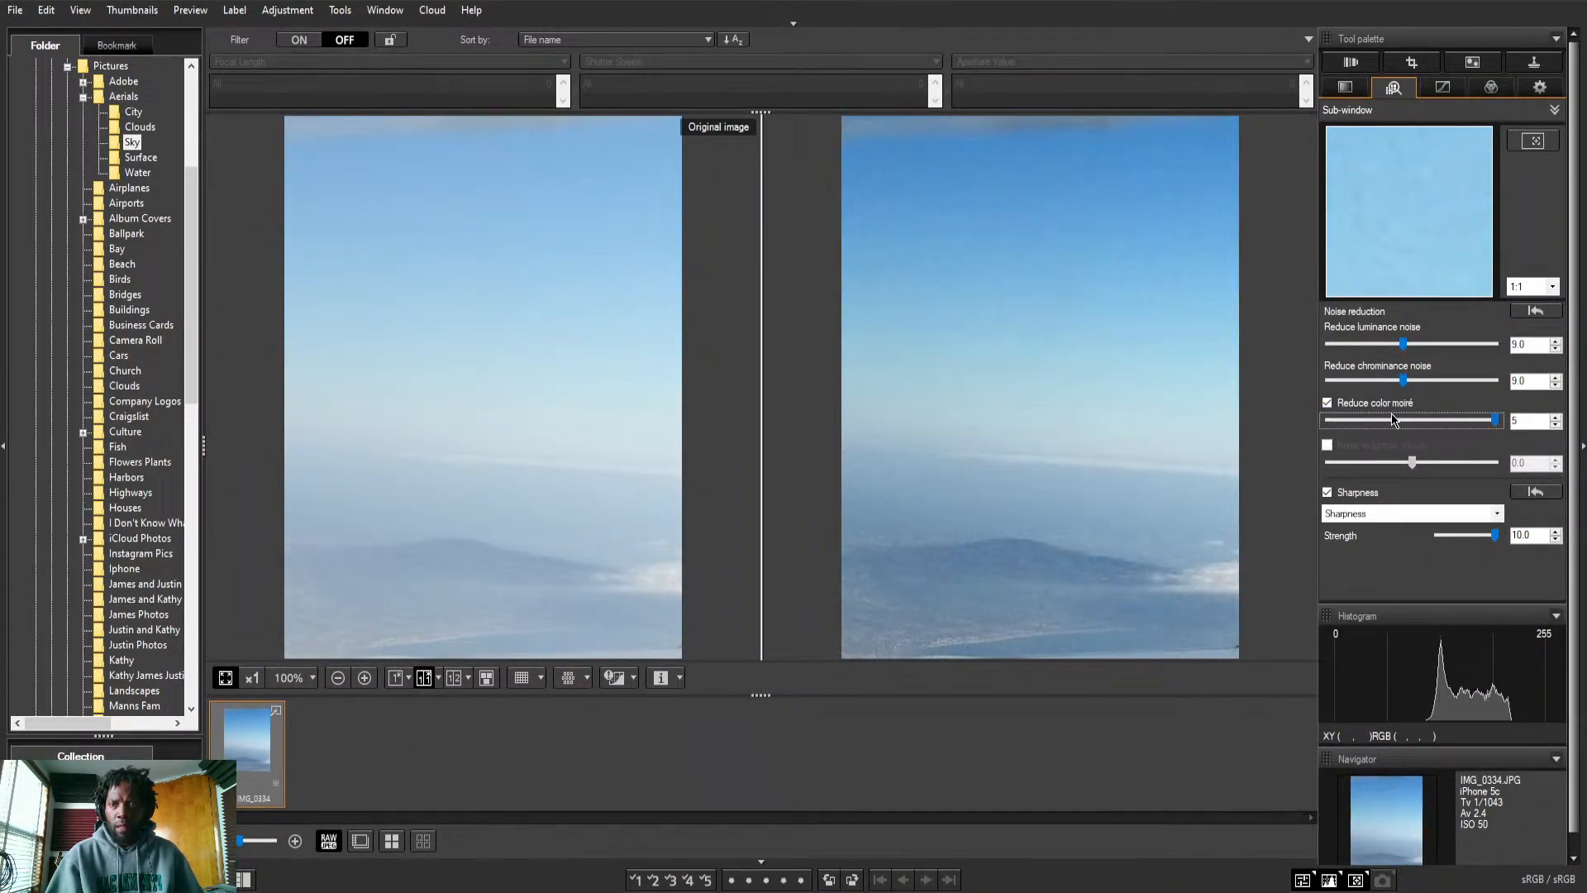
left_click(1328, 404)
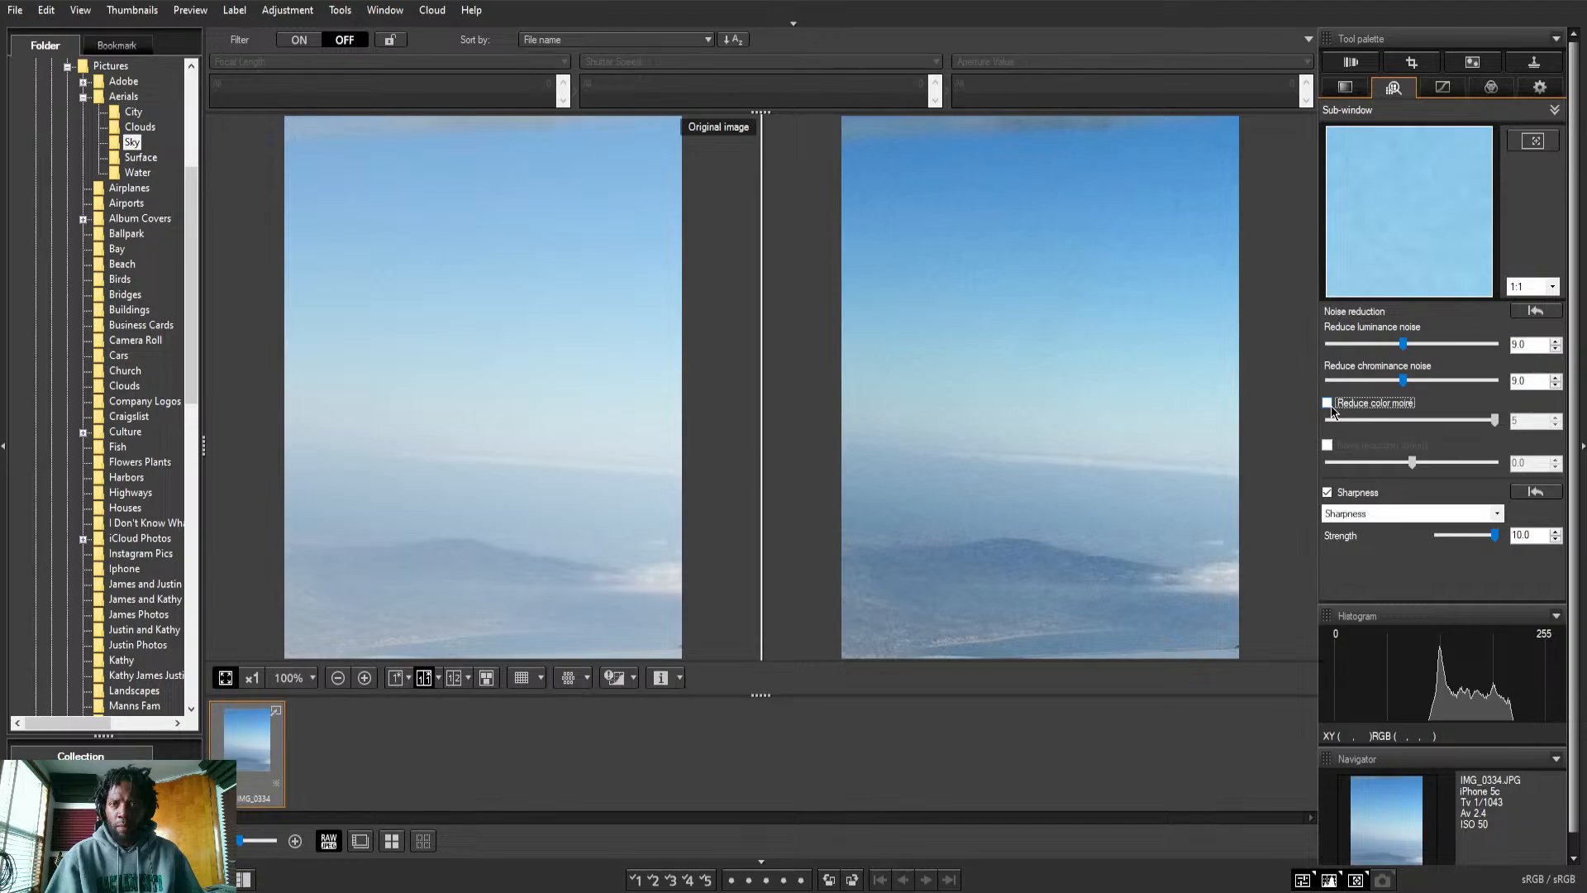
left_click(1330, 405)
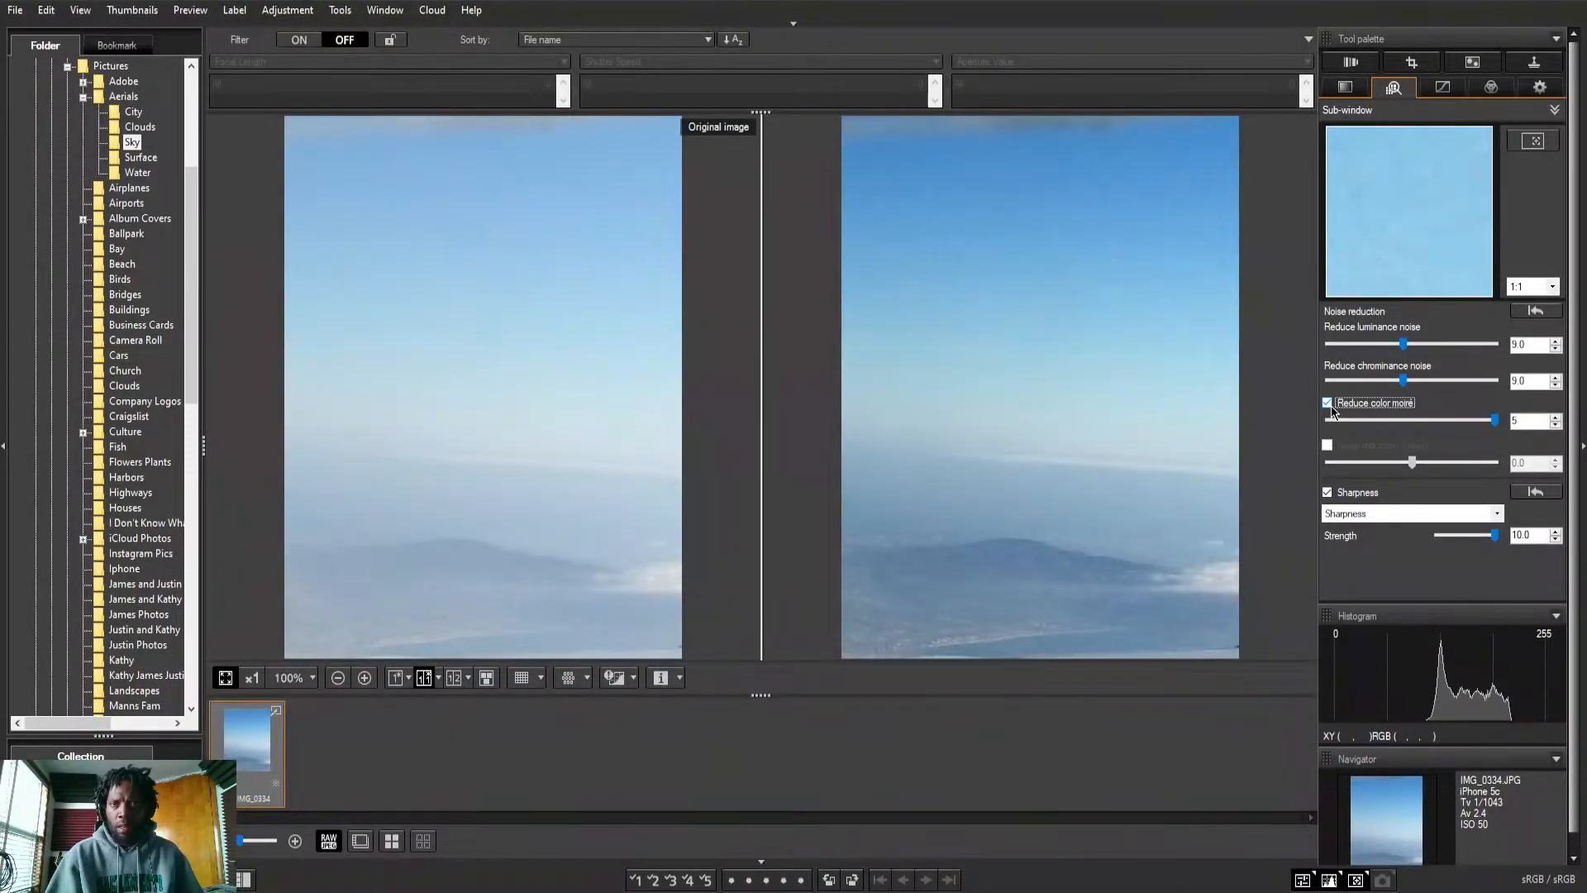
left_click(1329, 404)
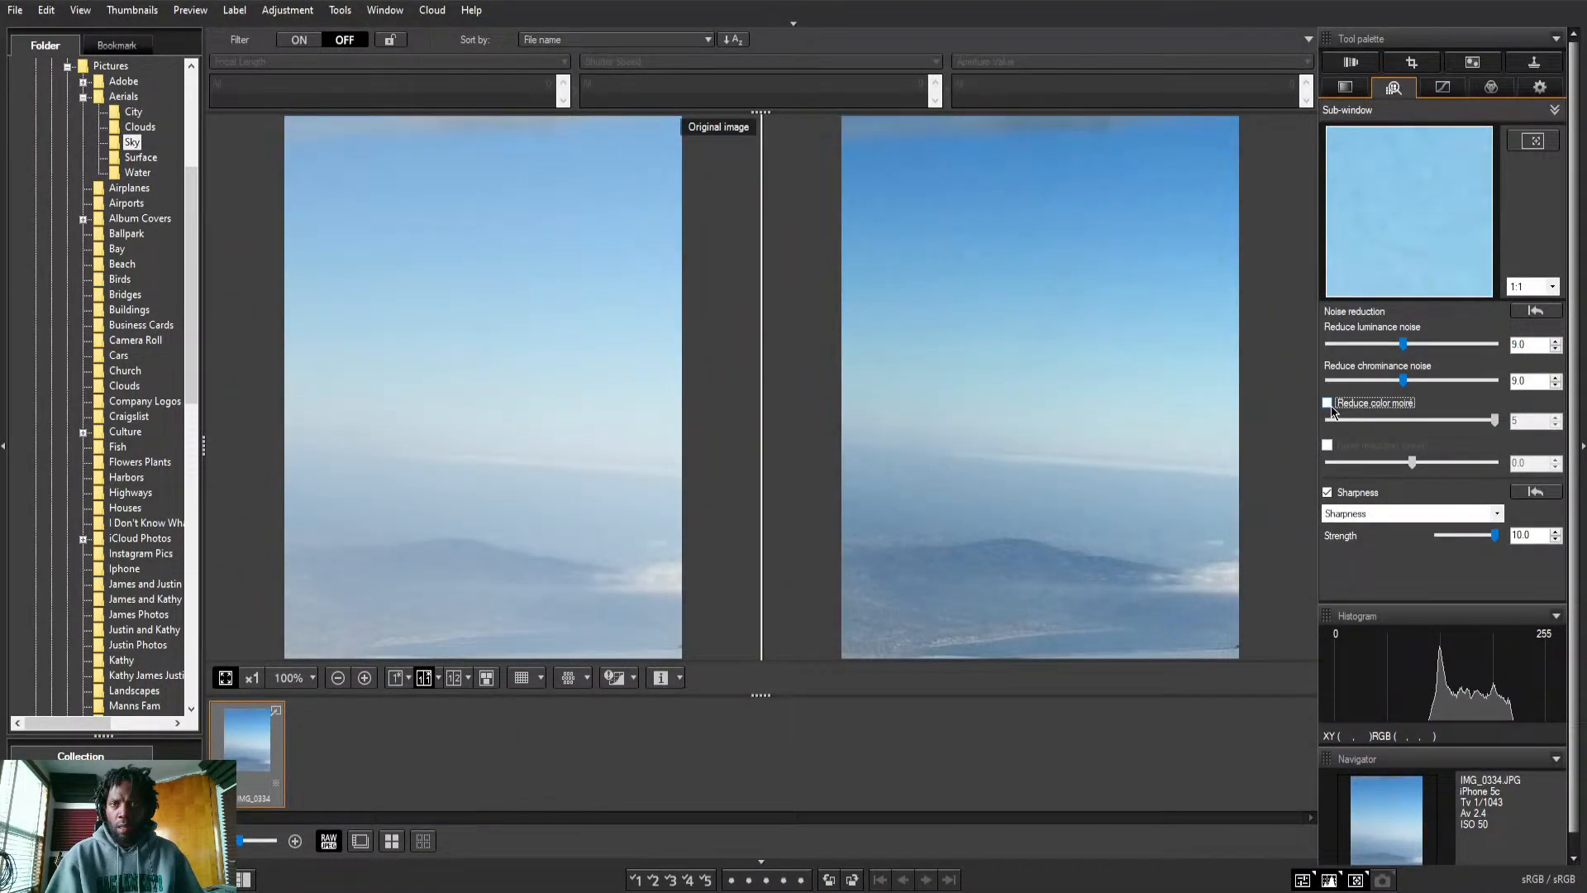
left_click(1329, 405)
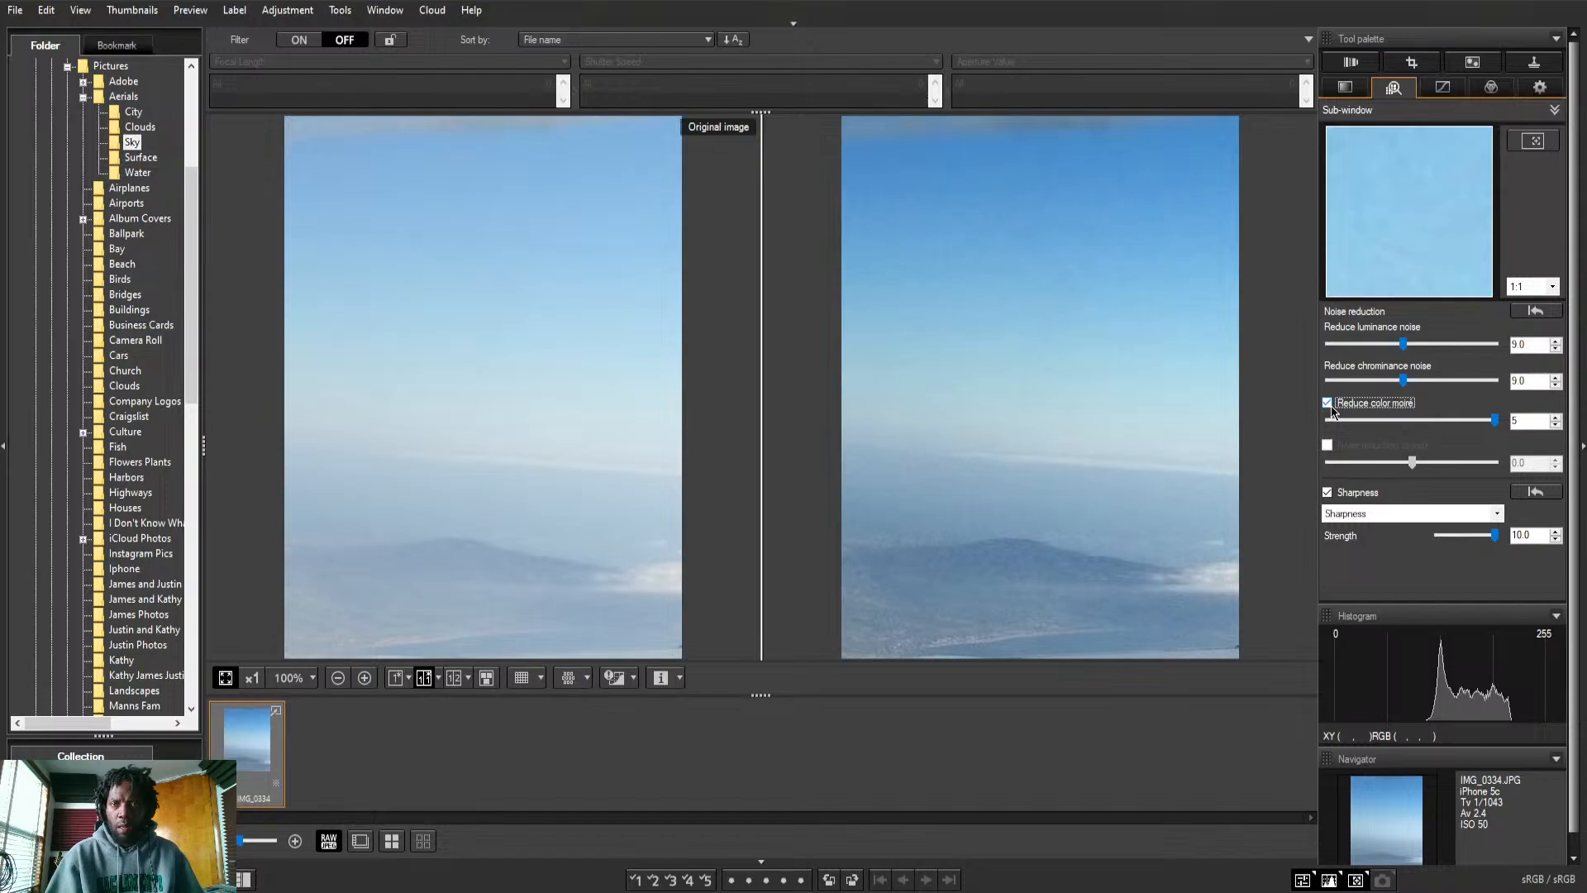
left_click(1329, 405)
left_click(1329, 405)
left_click(1329, 405)
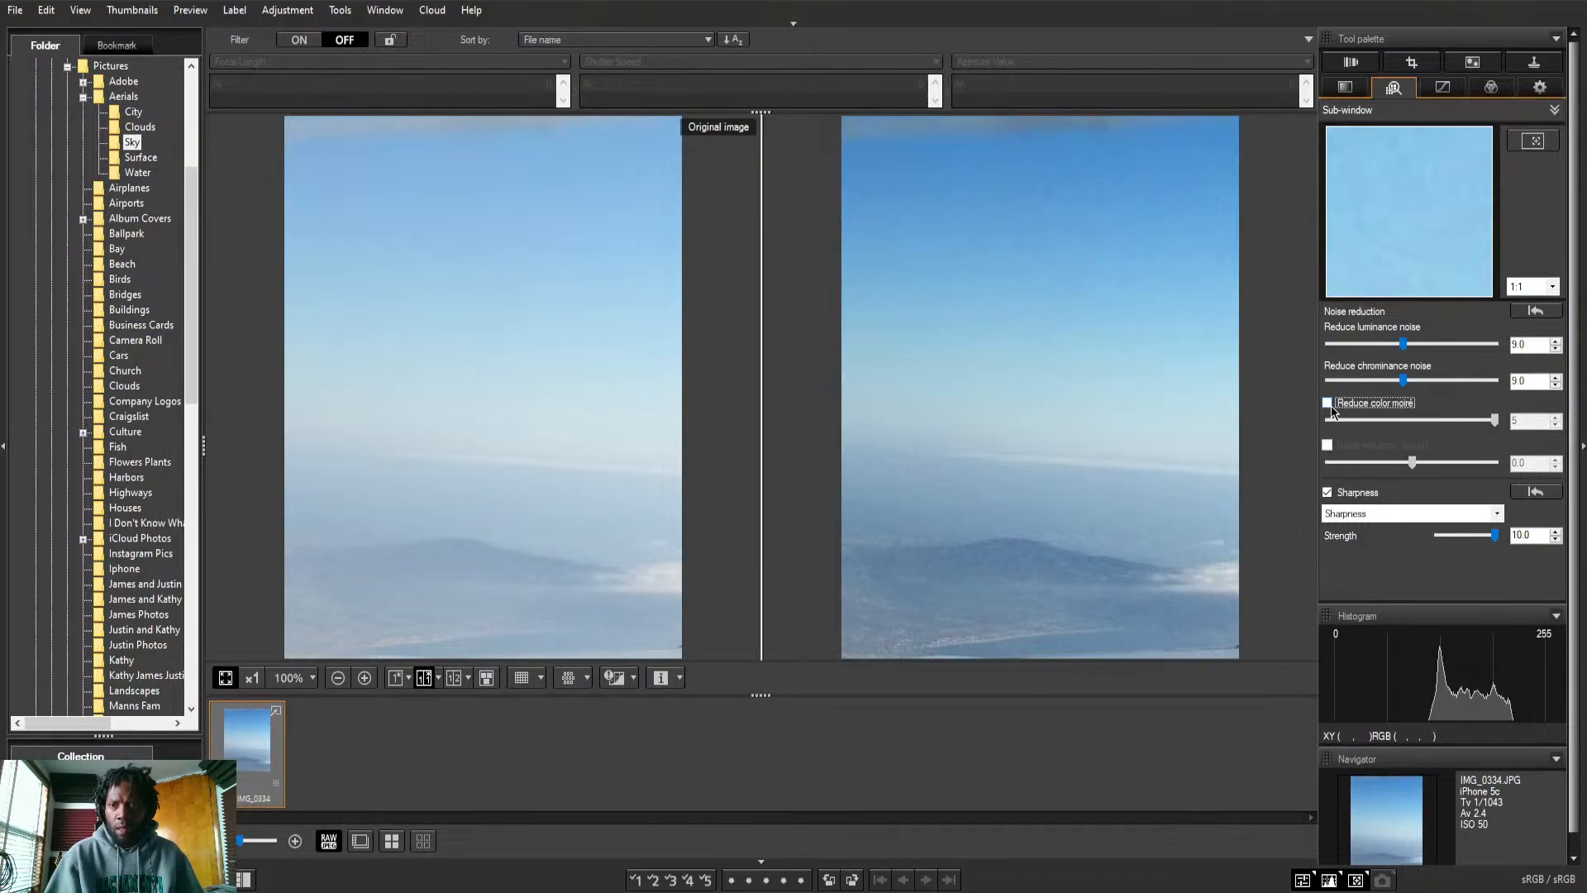
left_click(1329, 405)
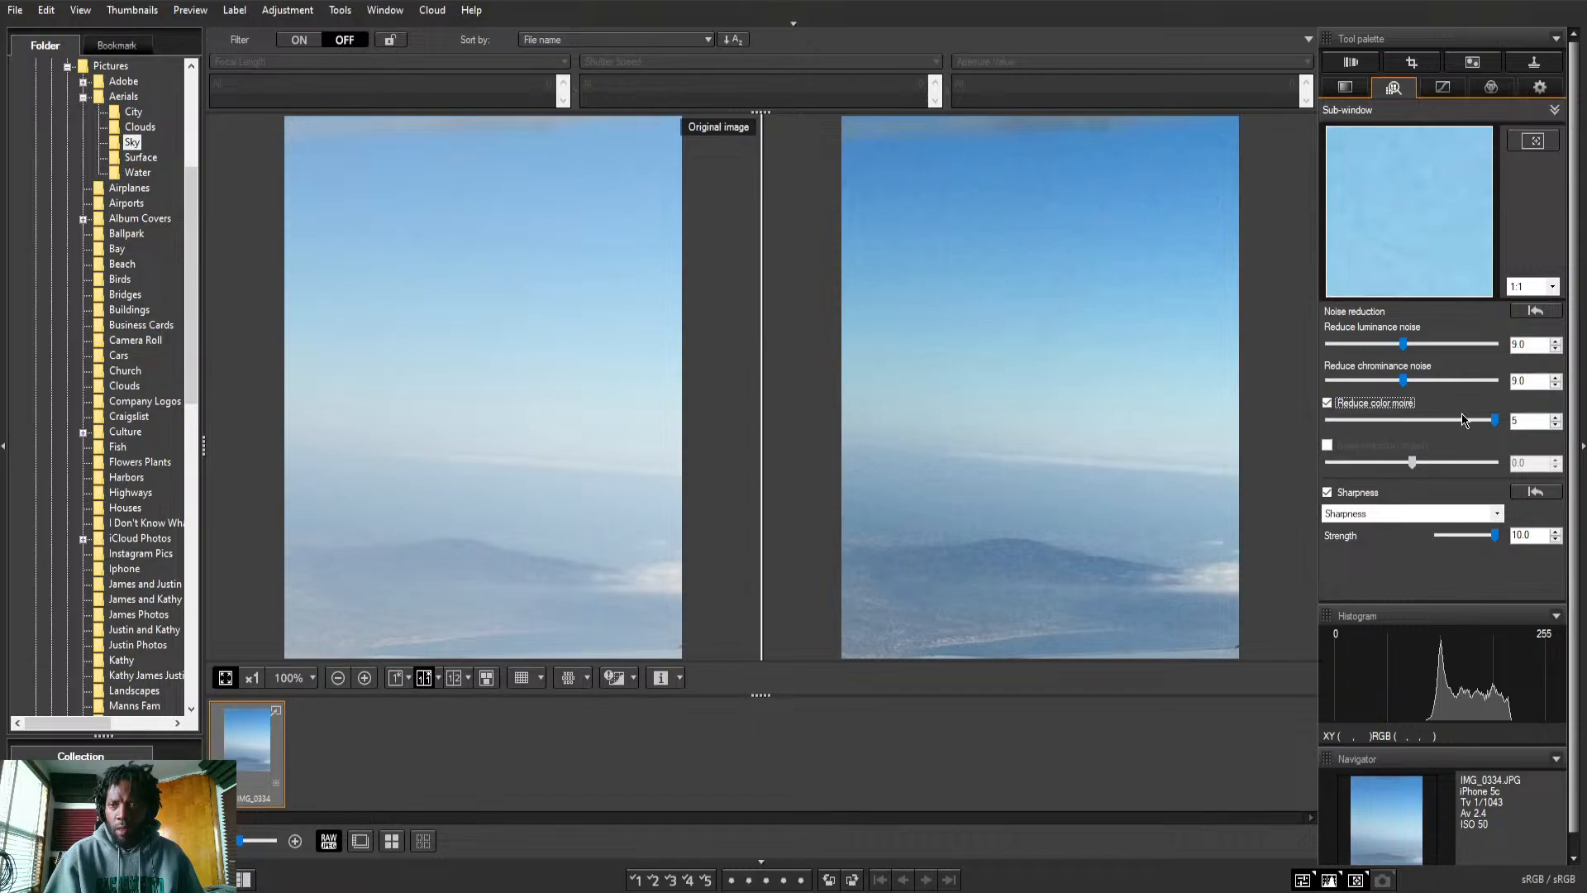
Set color moiré reduction to level 2 and the sharpness strength to 6.0
left_click_drag(1494, 420, 1384, 430)
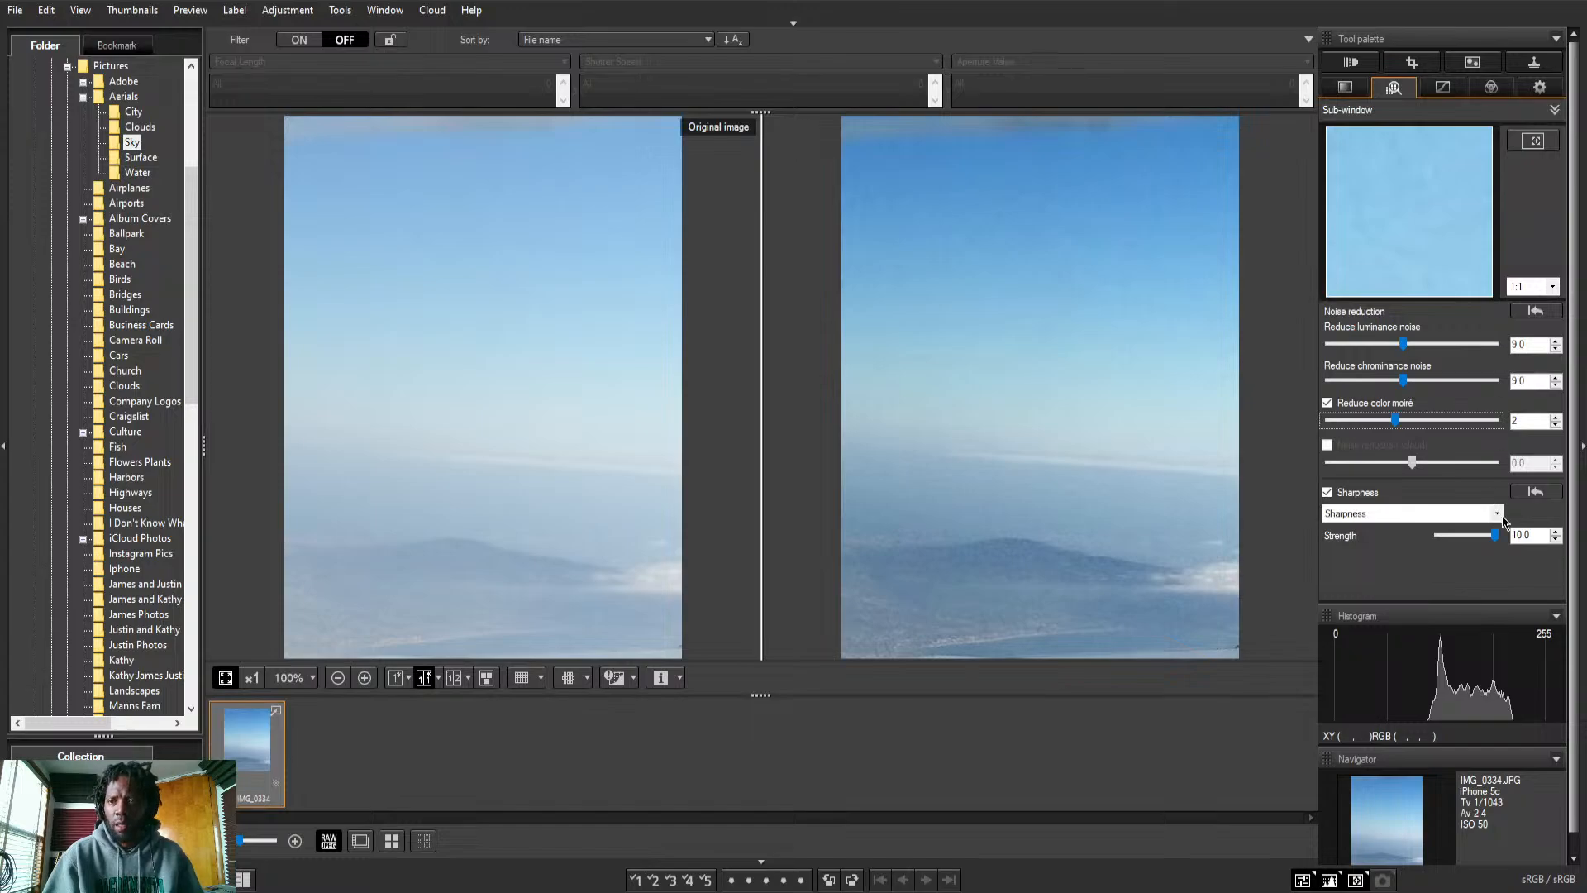
left_click(1498, 535)
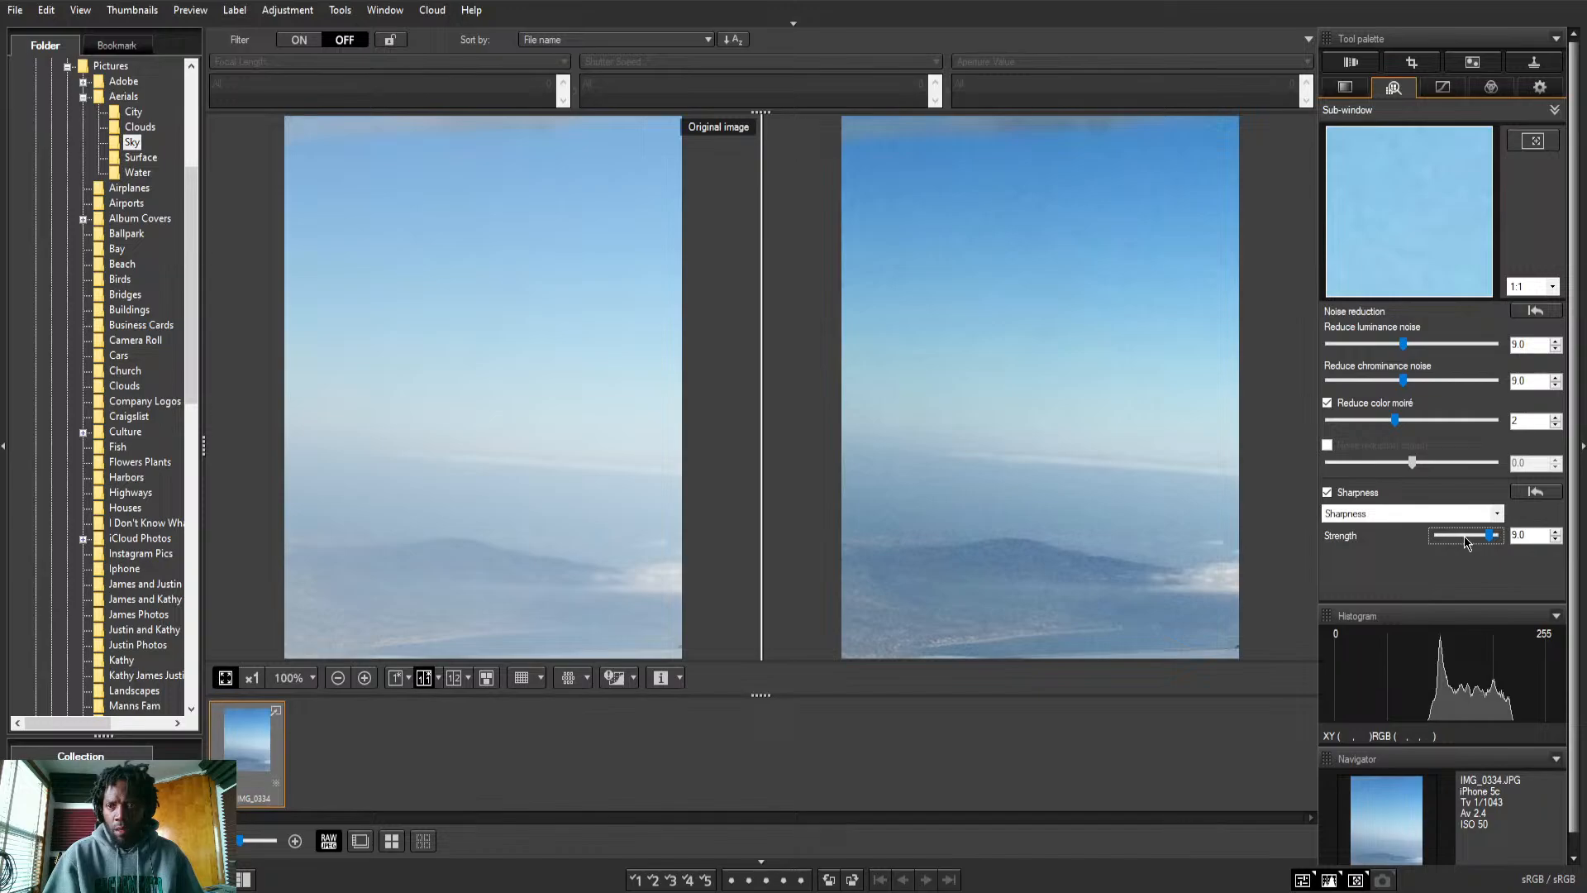
left_click_drag(1495, 536, 1415, 538)
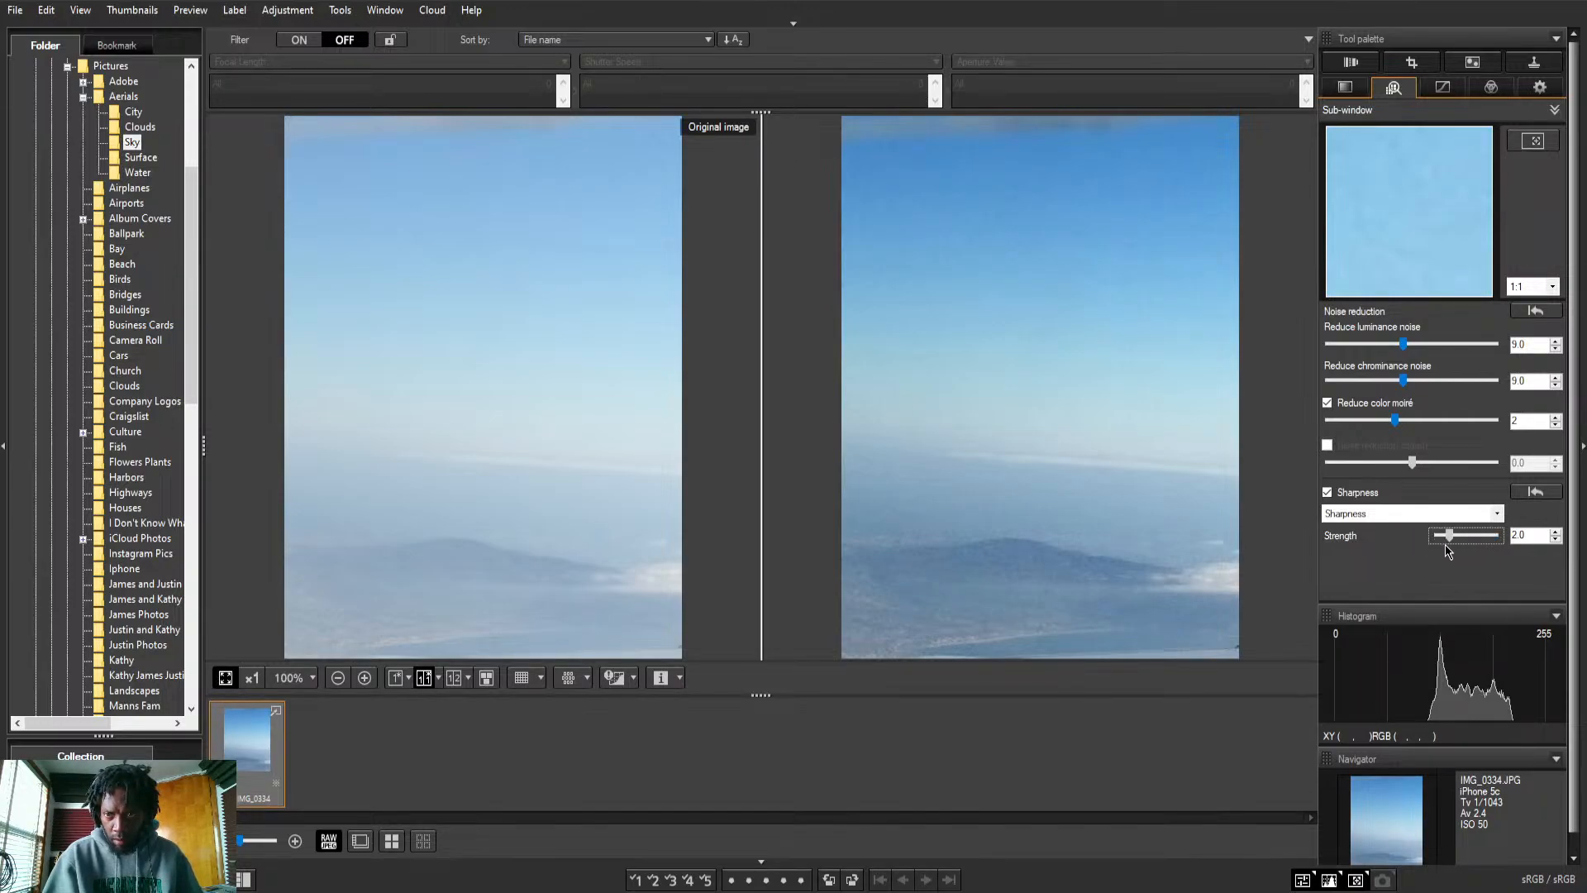
left_click_drag(1445, 544, 1467, 557)
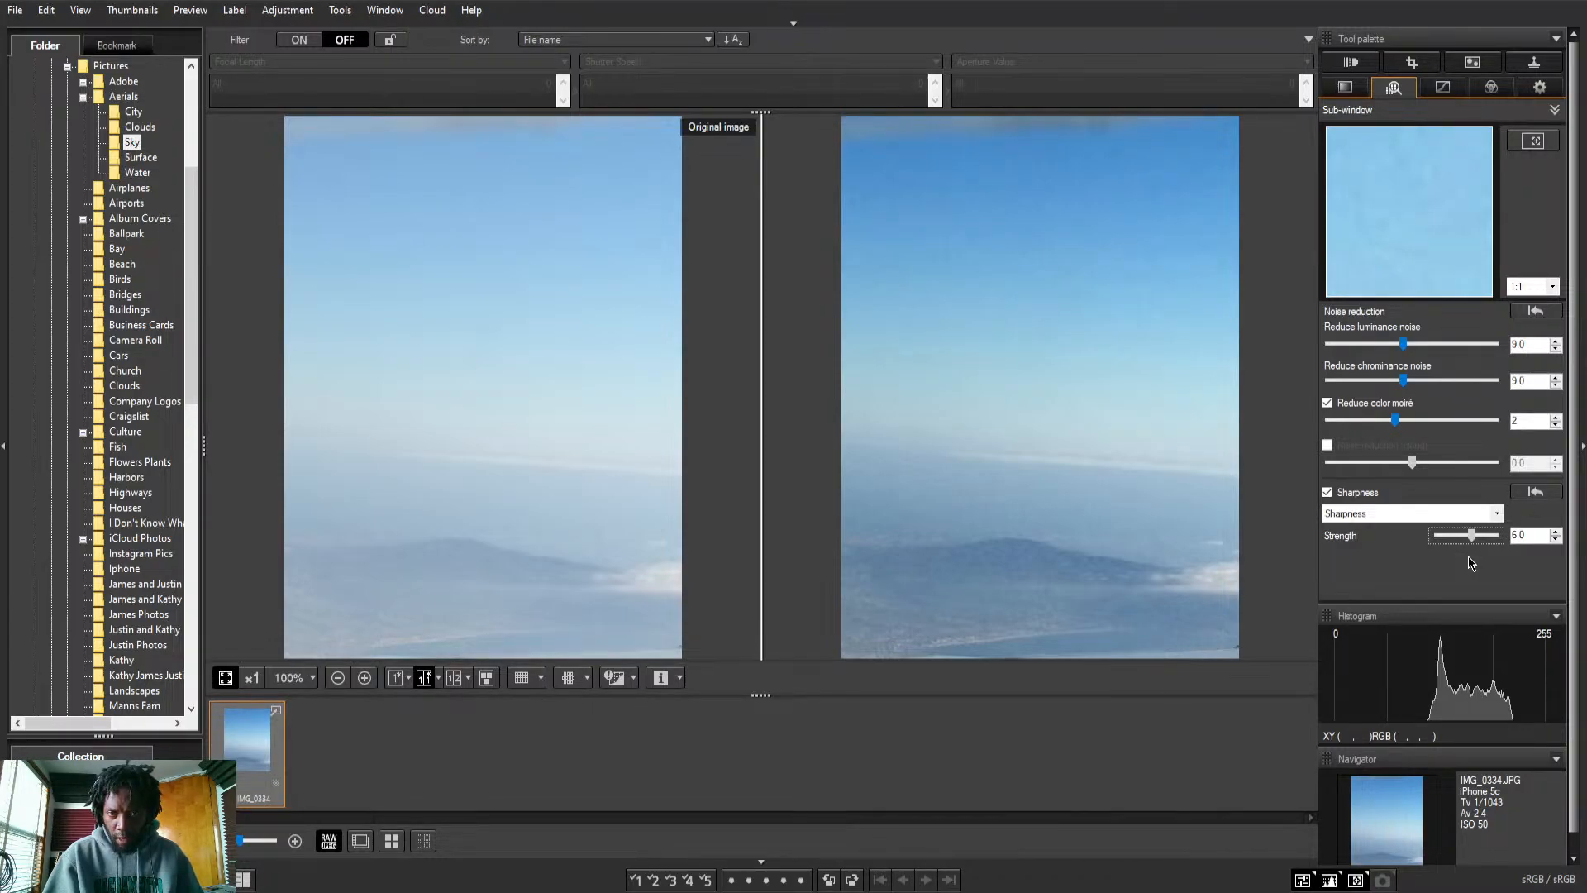
left_click_drag(1498, 567, 1487, 565)
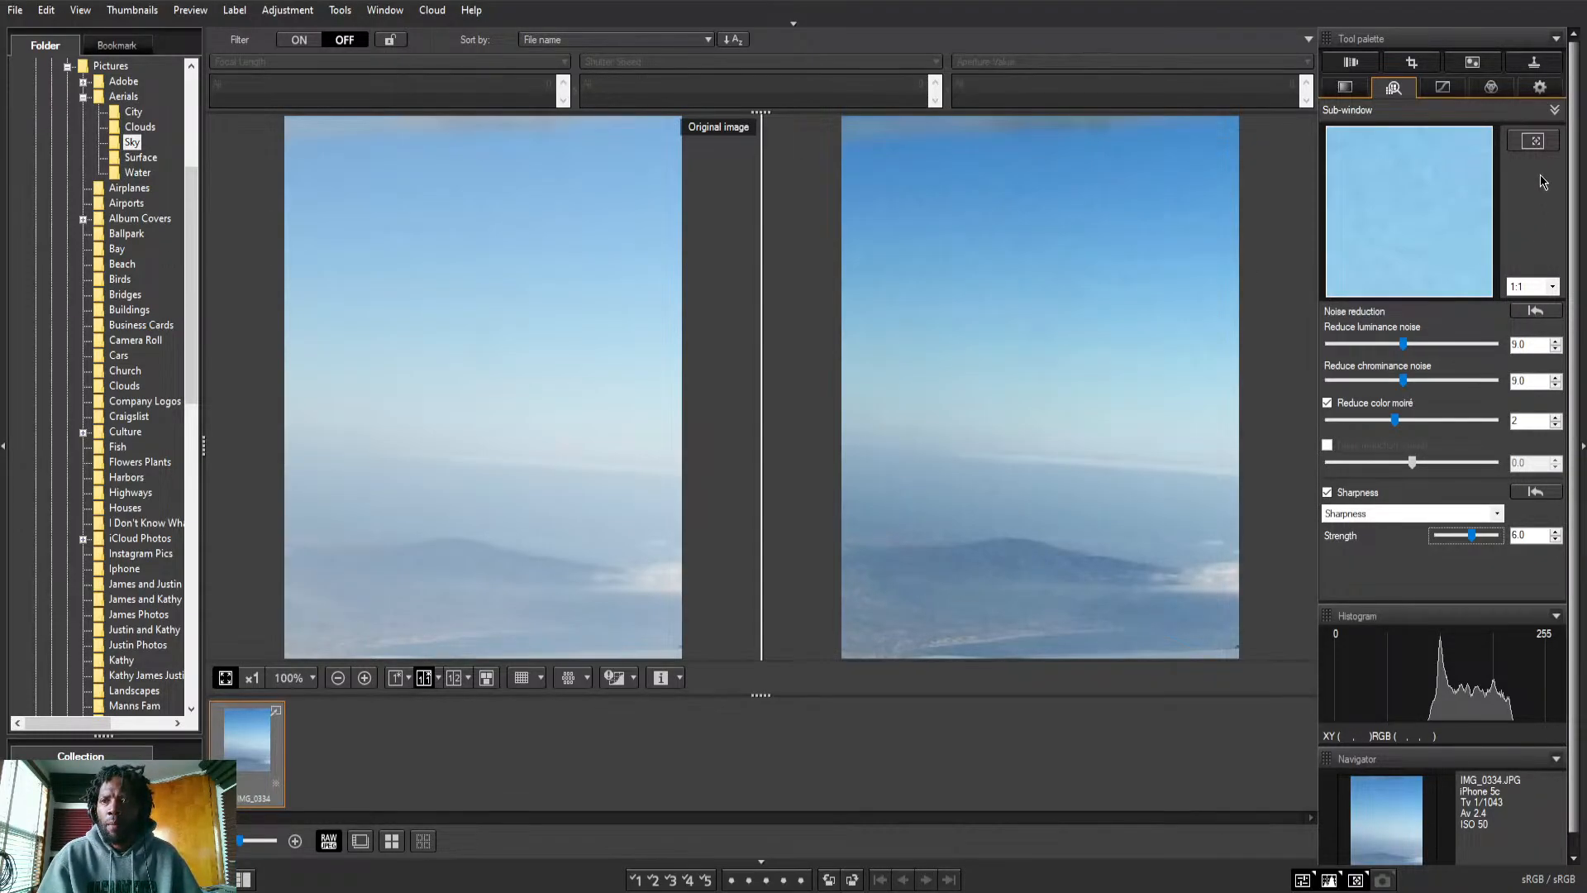
Try stronger luminance and chrominance noise reduction, and settle both at 12.0
left_click(1406, 346)
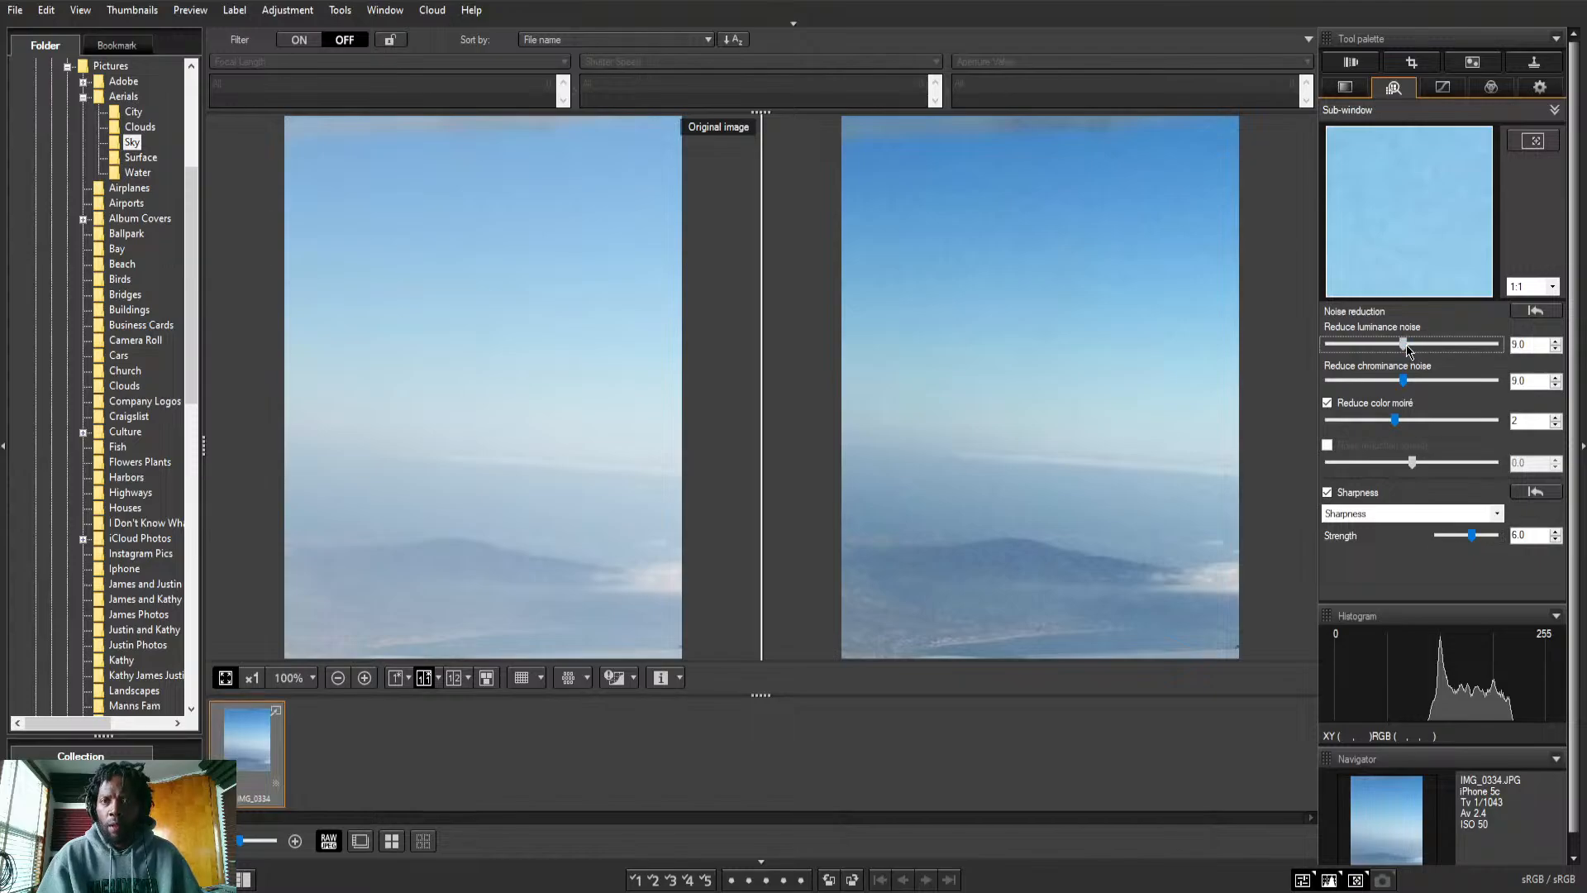
mouse_move(1409, 345)
left_mouse_down()
mouse_move(1317, 345)
mouse_move(1420, 346)
left_mouse_up()
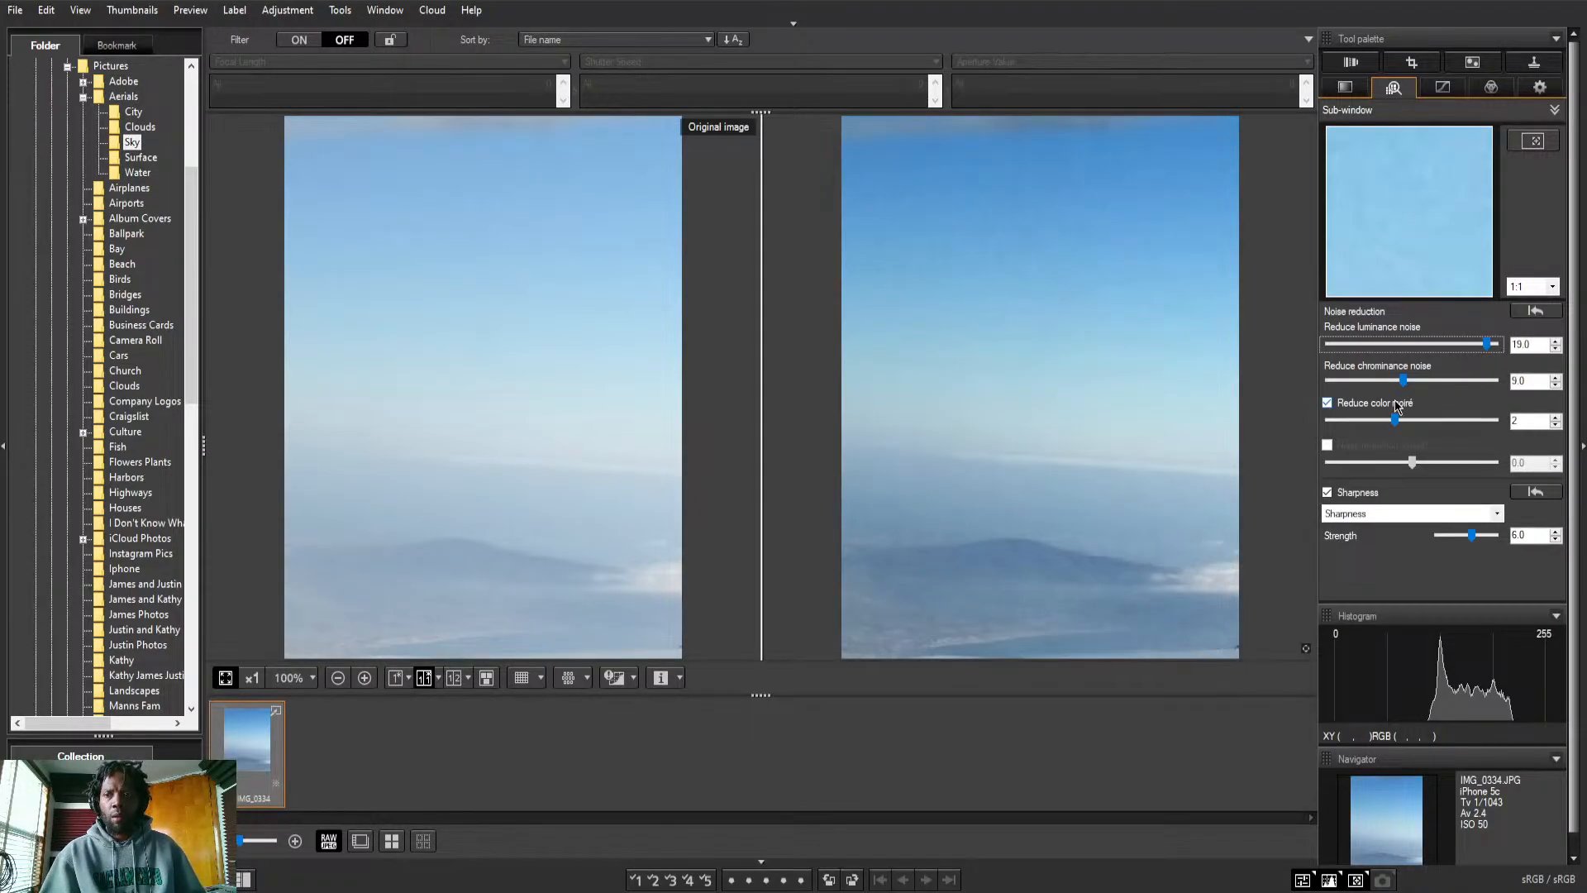
left_click(1409, 382)
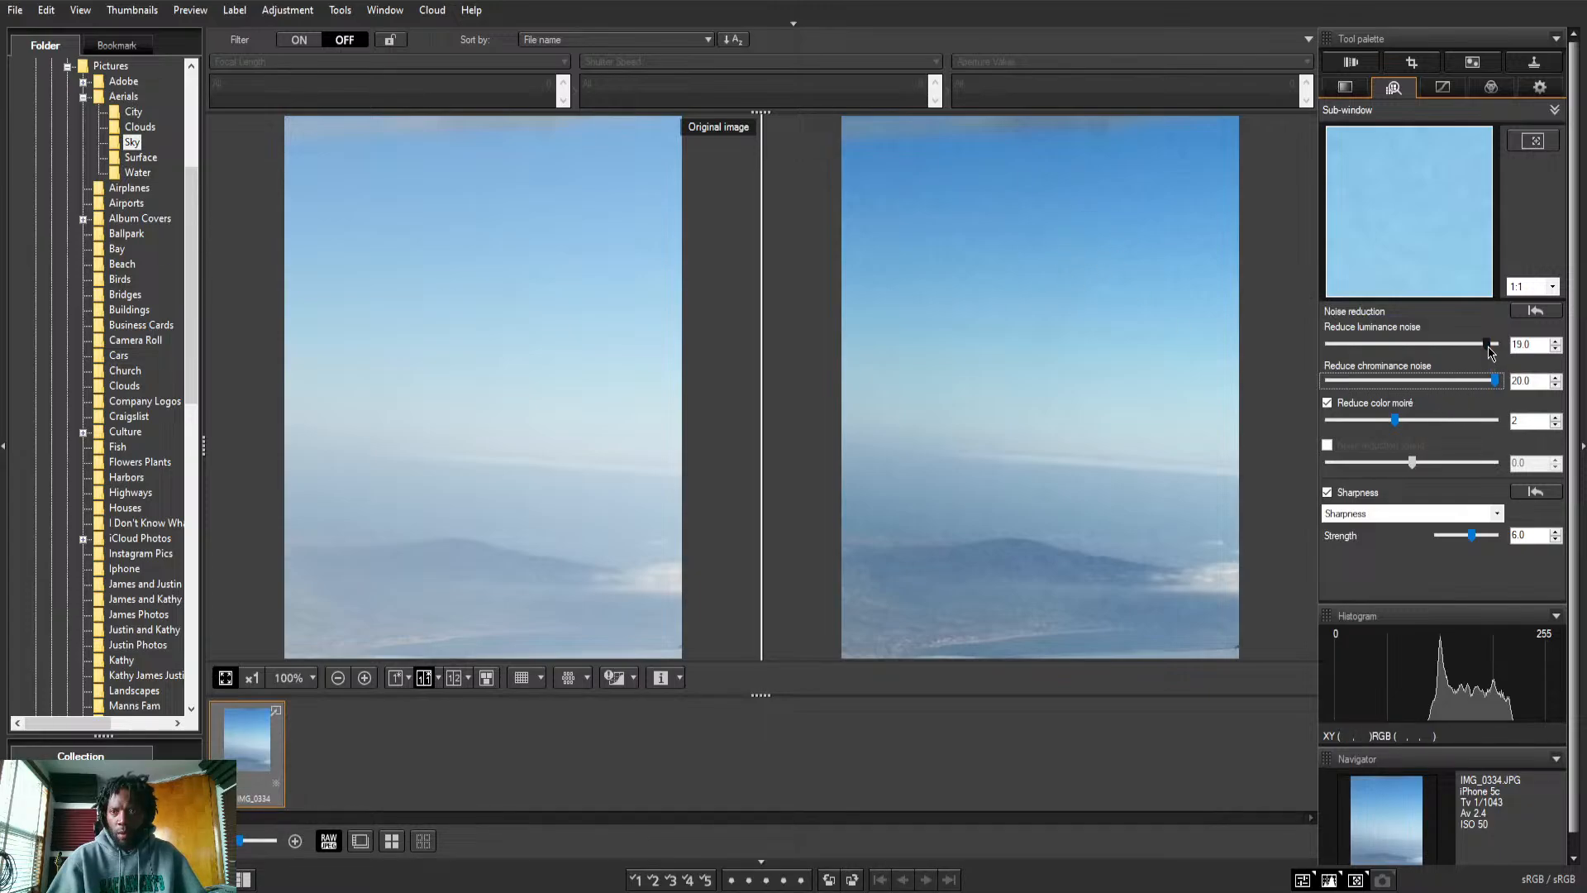
left_click_drag(1486, 343, 1429, 382)
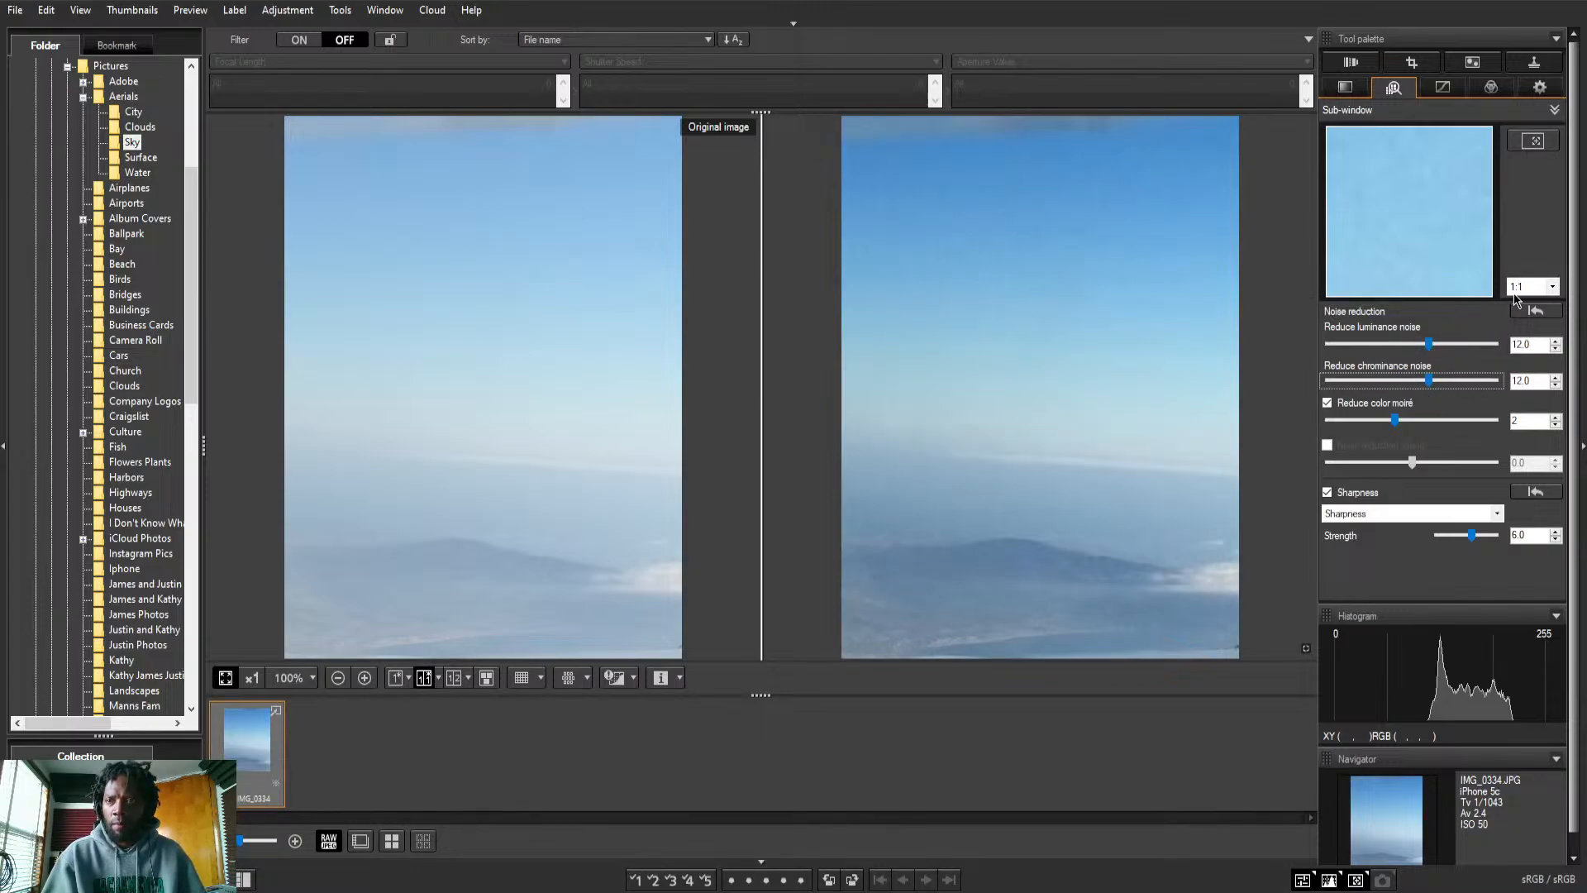
Set the upper input level of the RGB tone curve to 243
left_click(1443, 86)
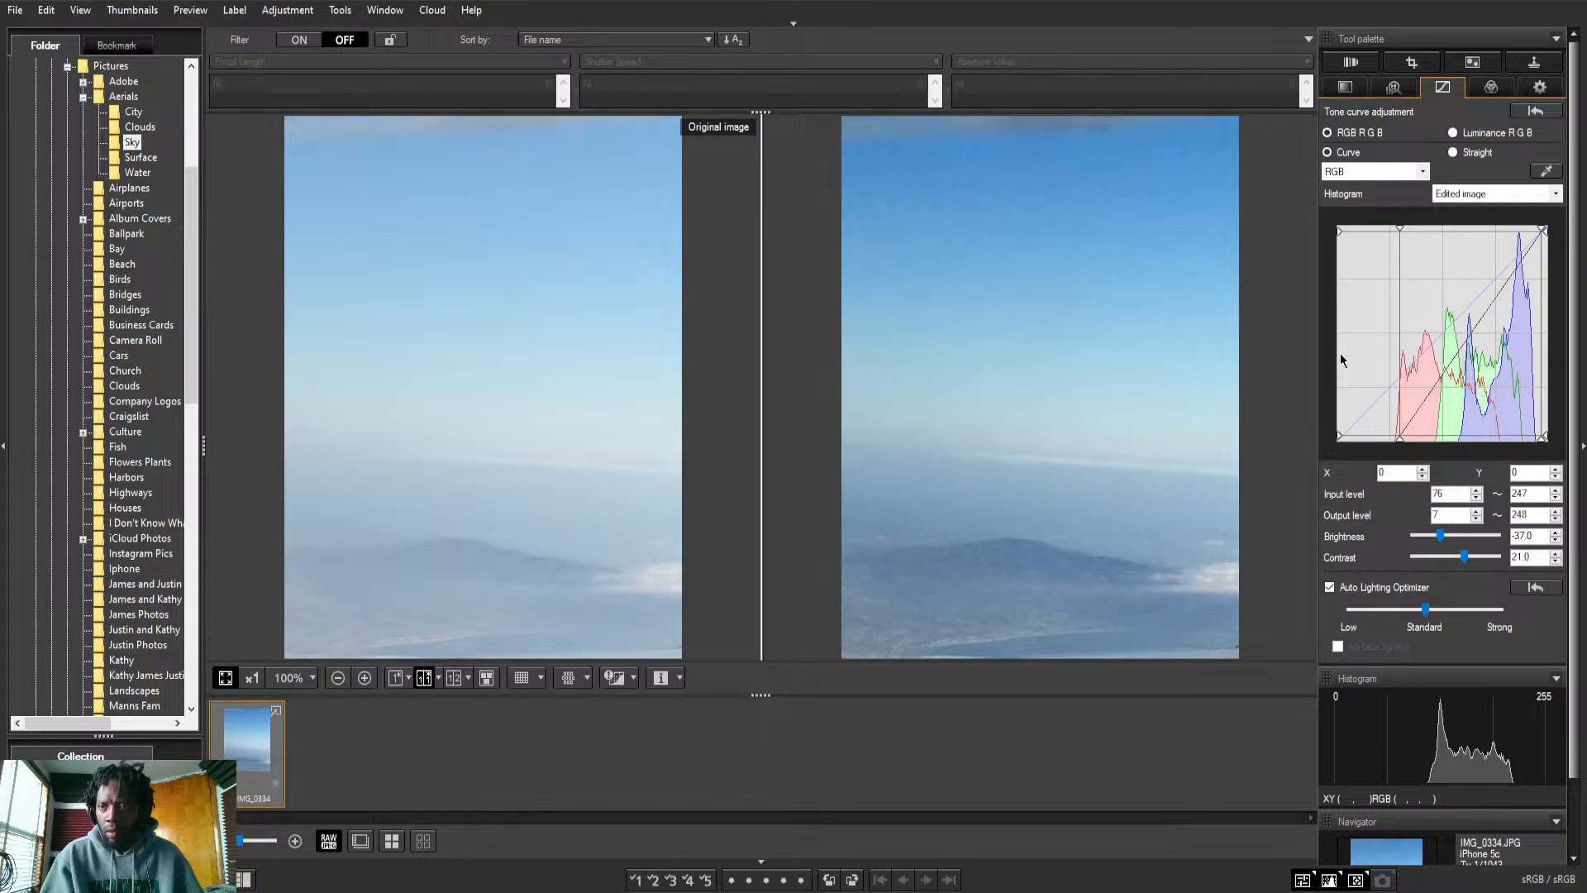
mouse_move(1542, 354)
left_mouse_down()
mouse_move(1573, 369)
mouse_move(1503, 345)
mouse_move(1552, 363)
mouse_move(1537, 359)
left_mouse_up()
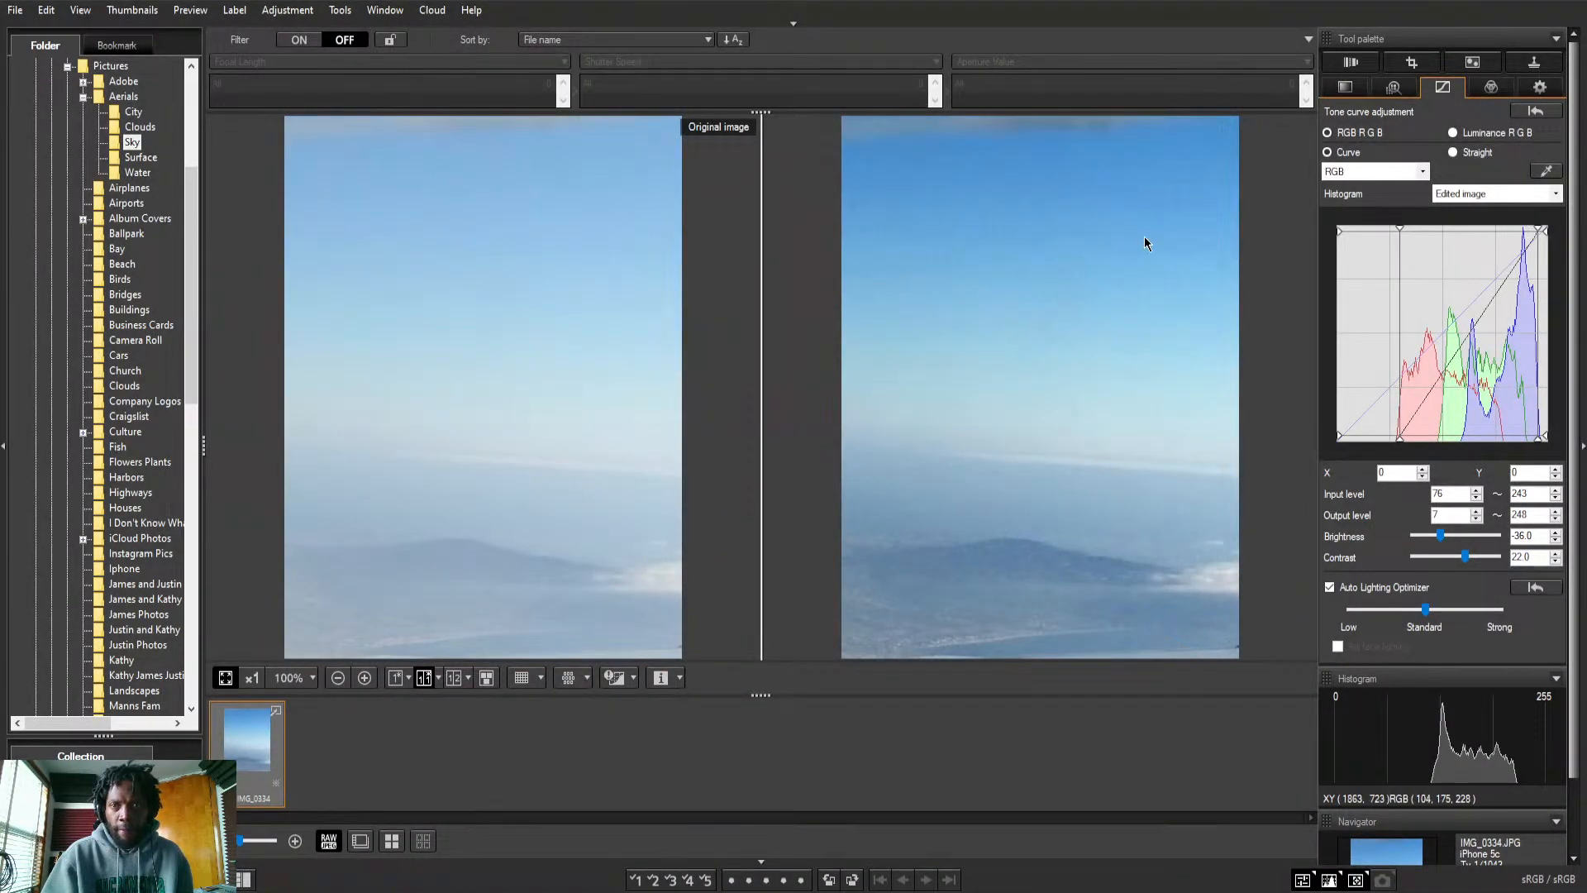
Try the monochrome conversion on the photo and reset the color adjustments
left_click(1491, 90)
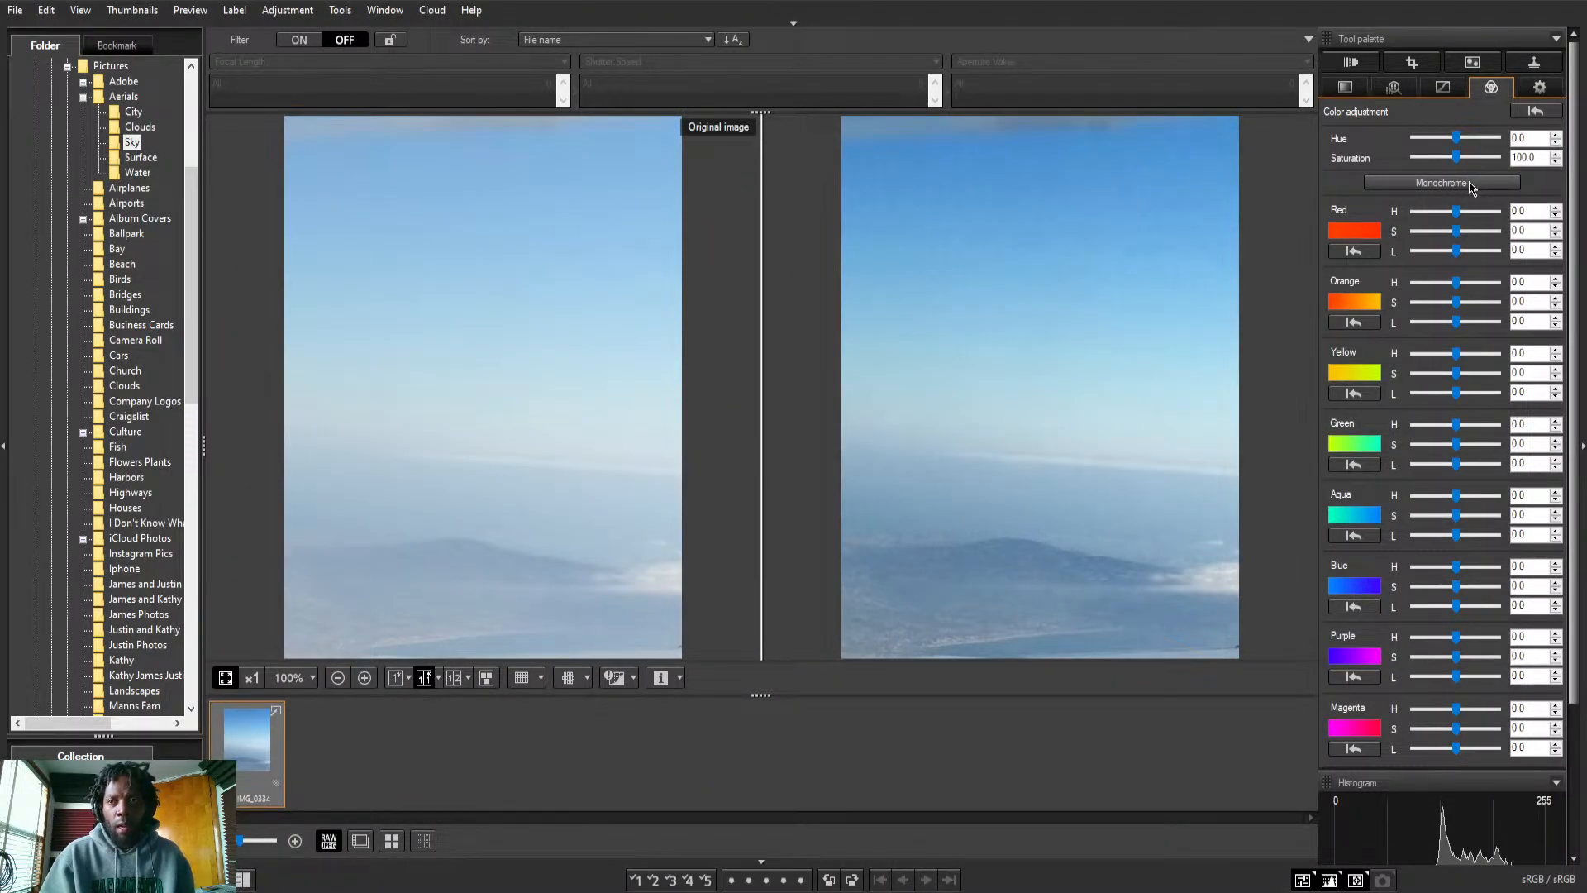
left_click(1470, 185)
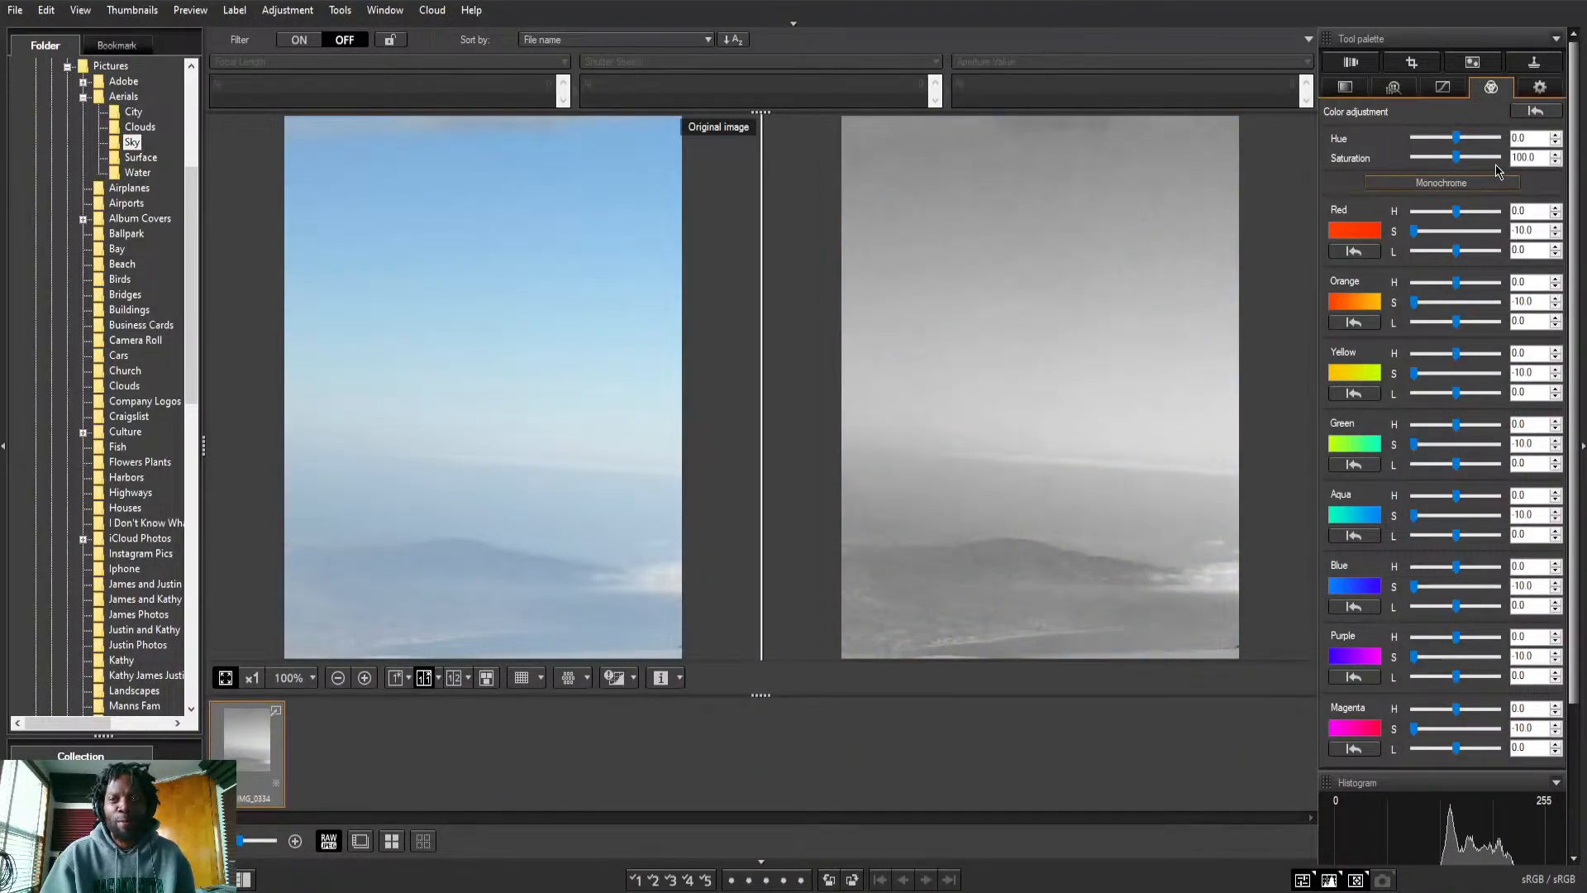
left_click(1537, 112)
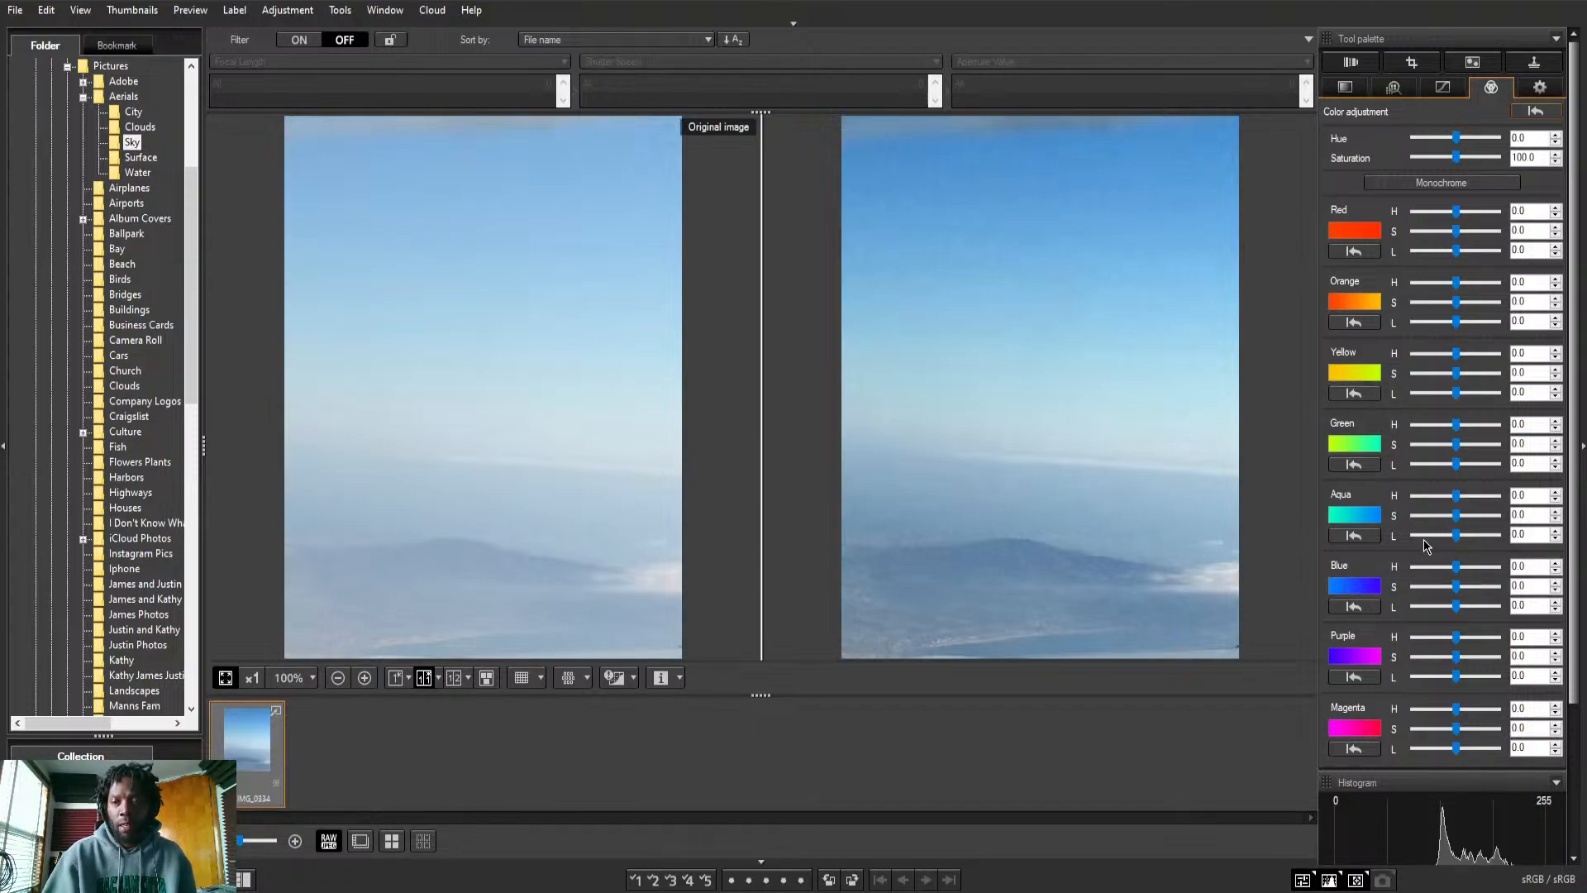
Set the saturation of the blue color range to 1.0 and its luminance to -1.0
left_click(1458, 593)
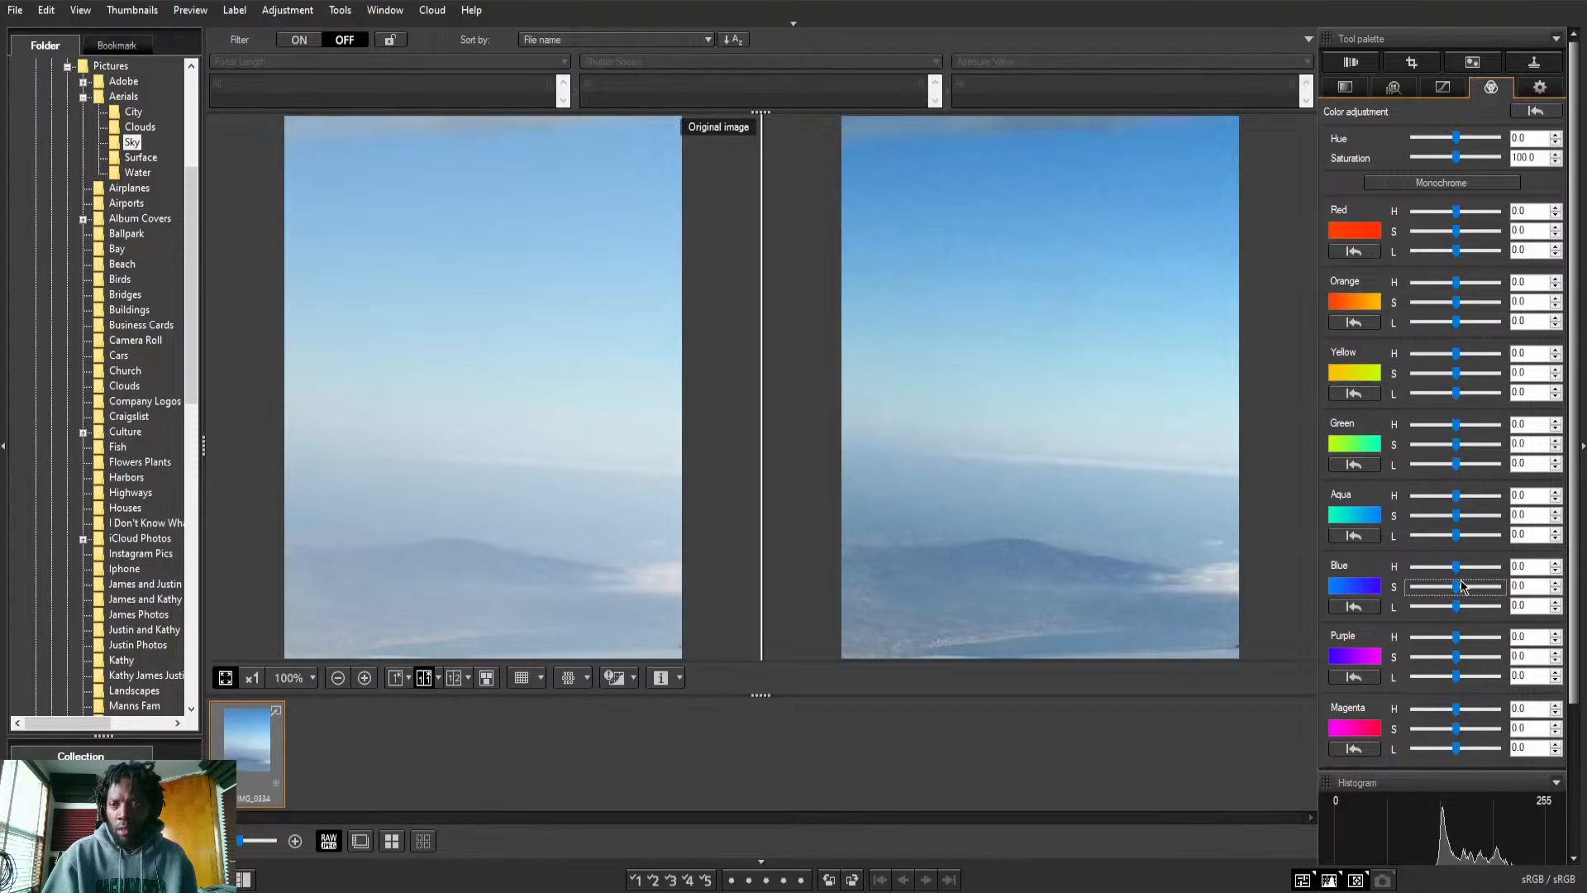
mouse_move(1456, 592)
left_mouse_down()
mouse_move(1490, 593)
mouse_move(1467, 593)
left_mouse_up()
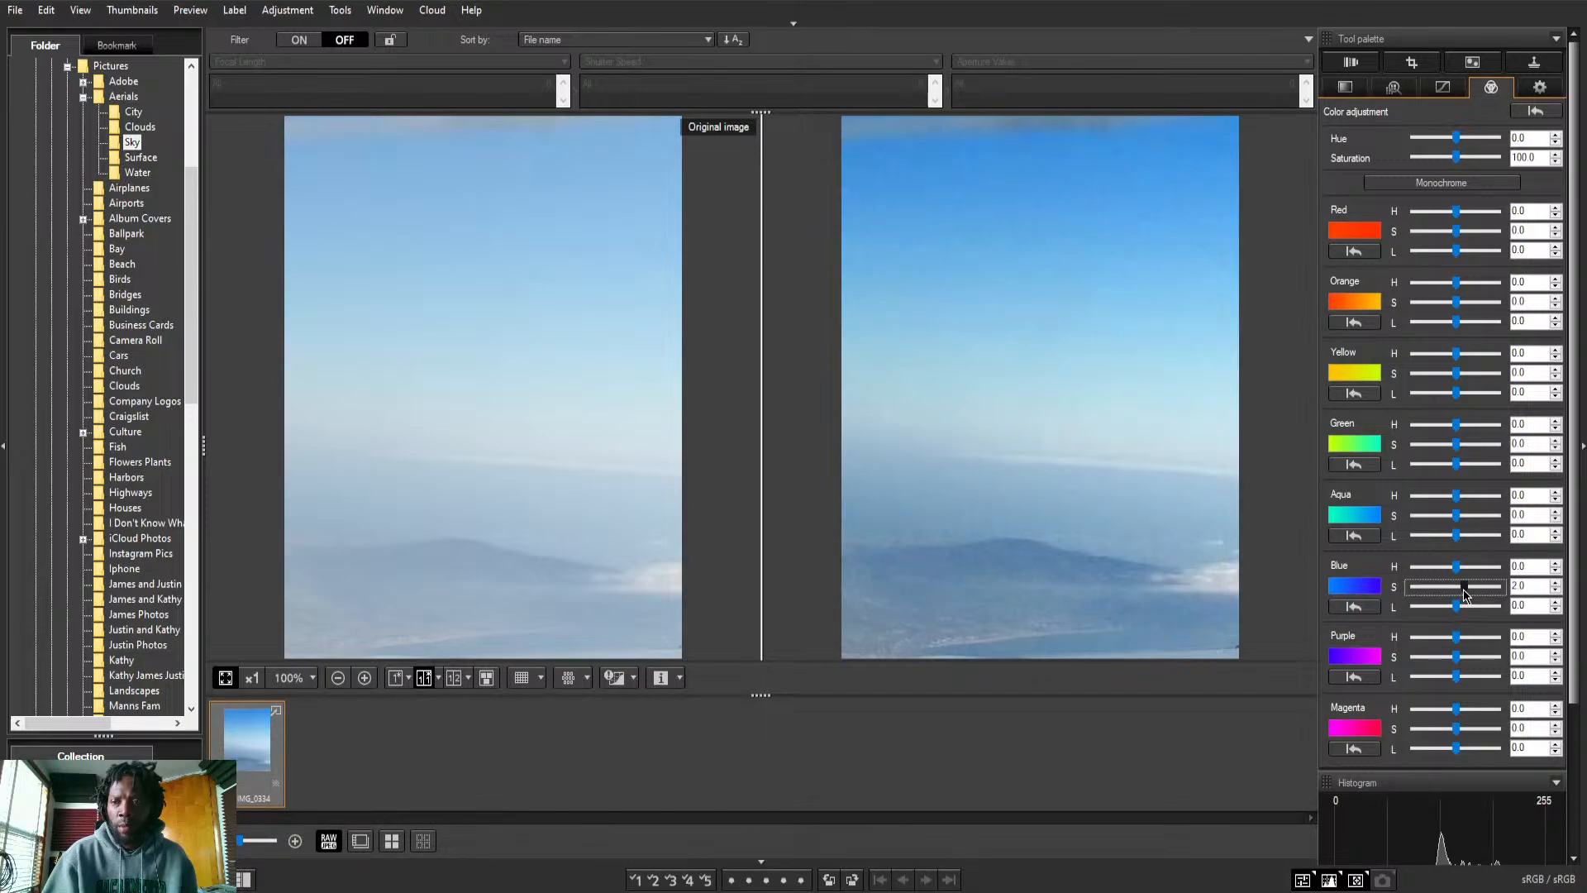
left_click_drag(1463, 593, 1460, 594)
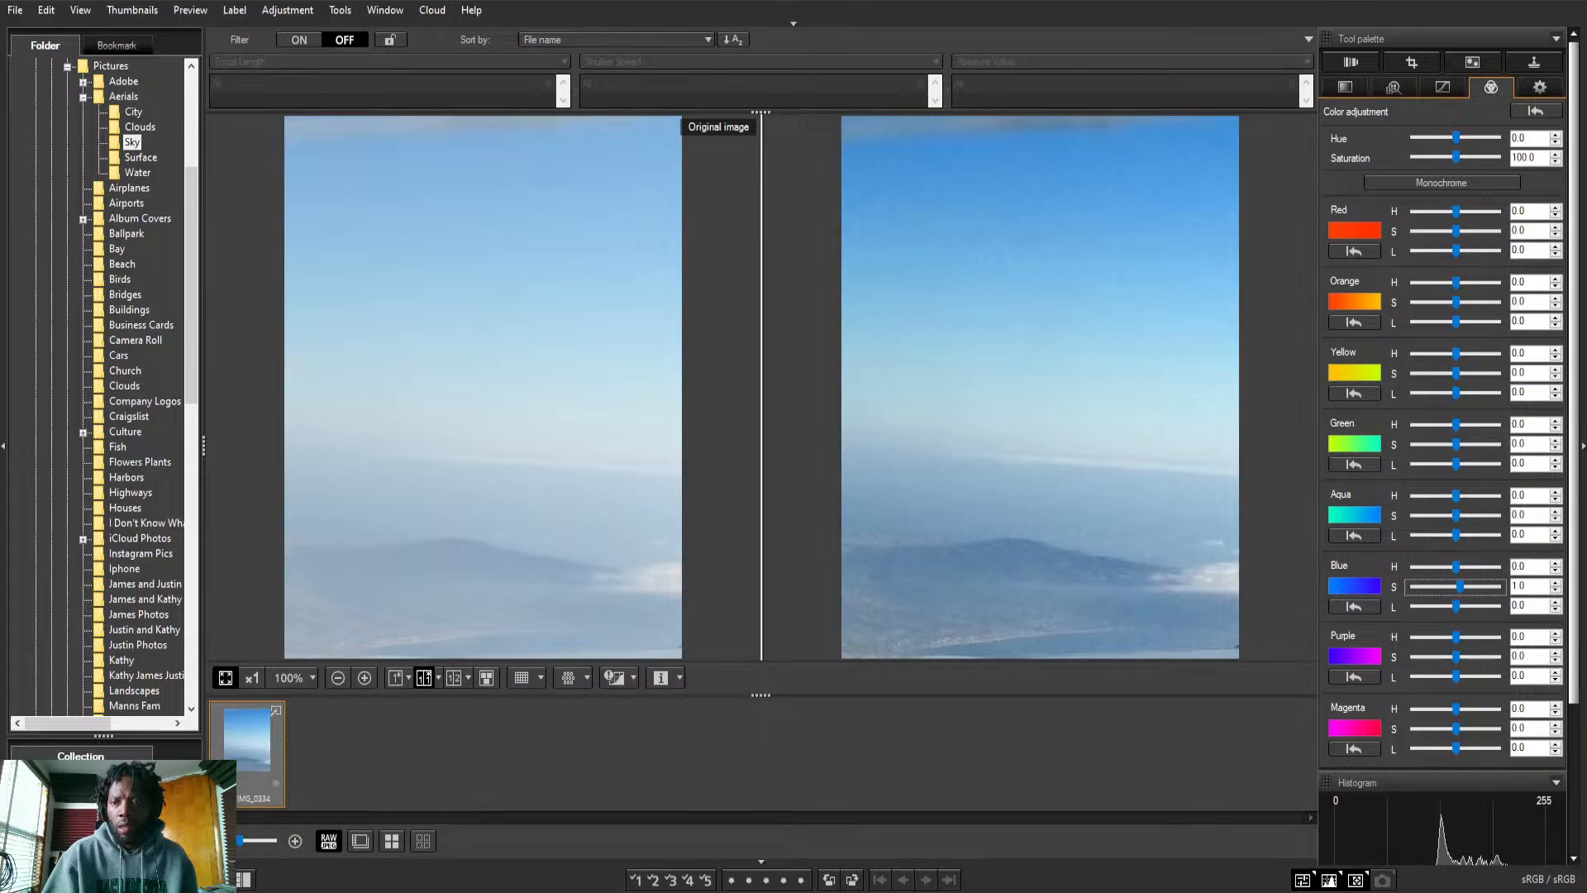
scroll(1575, 471, "down", 2)
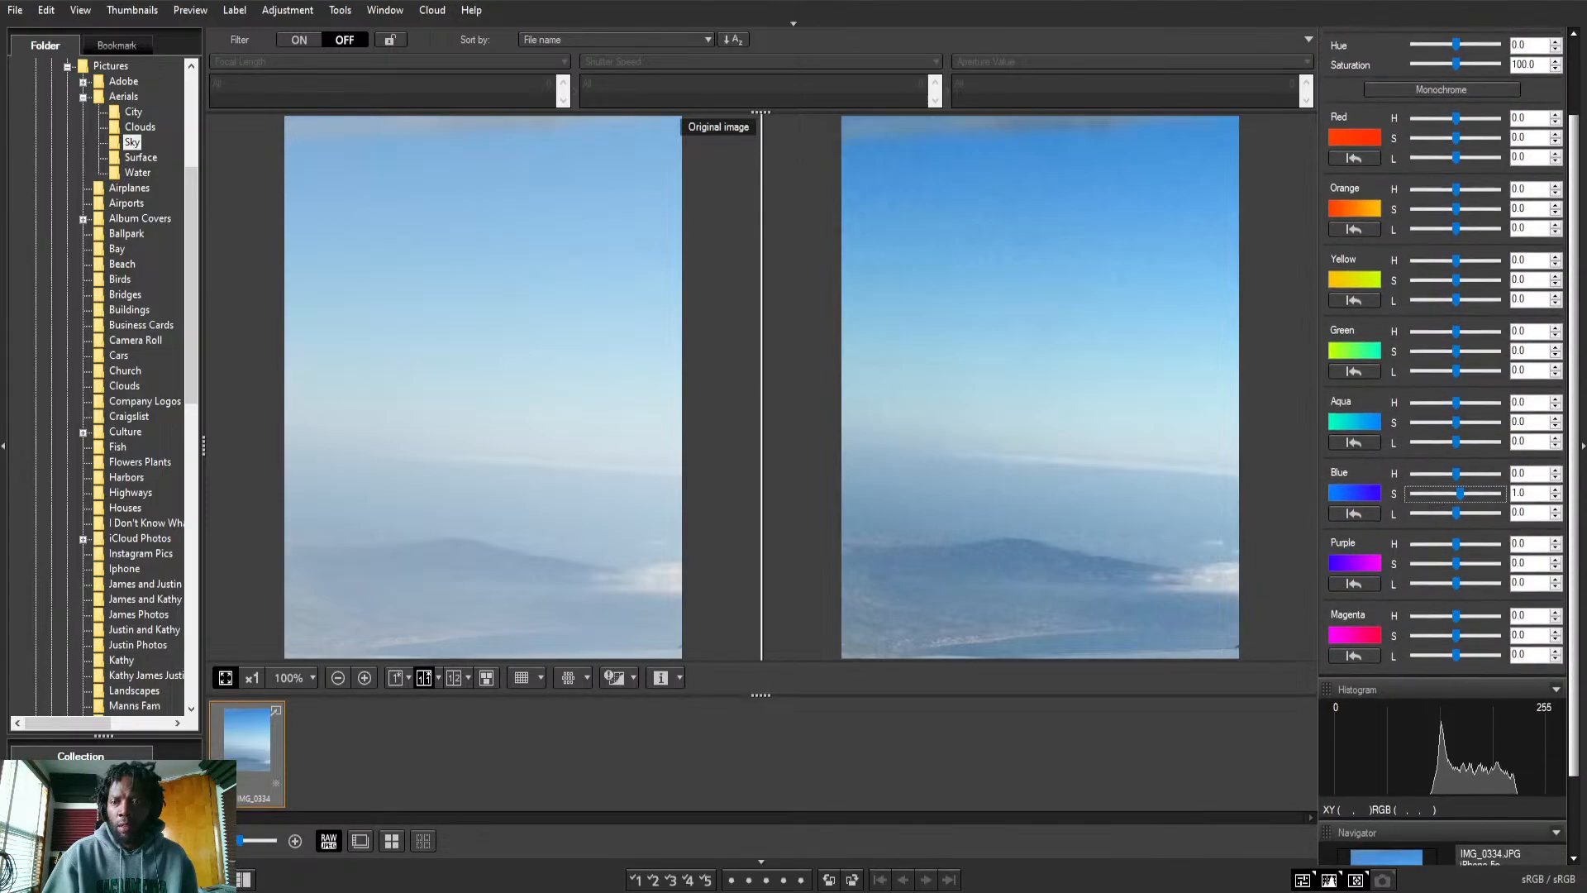
left_click(1459, 518)
left_click_drag(1459, 518, 1452, 518)
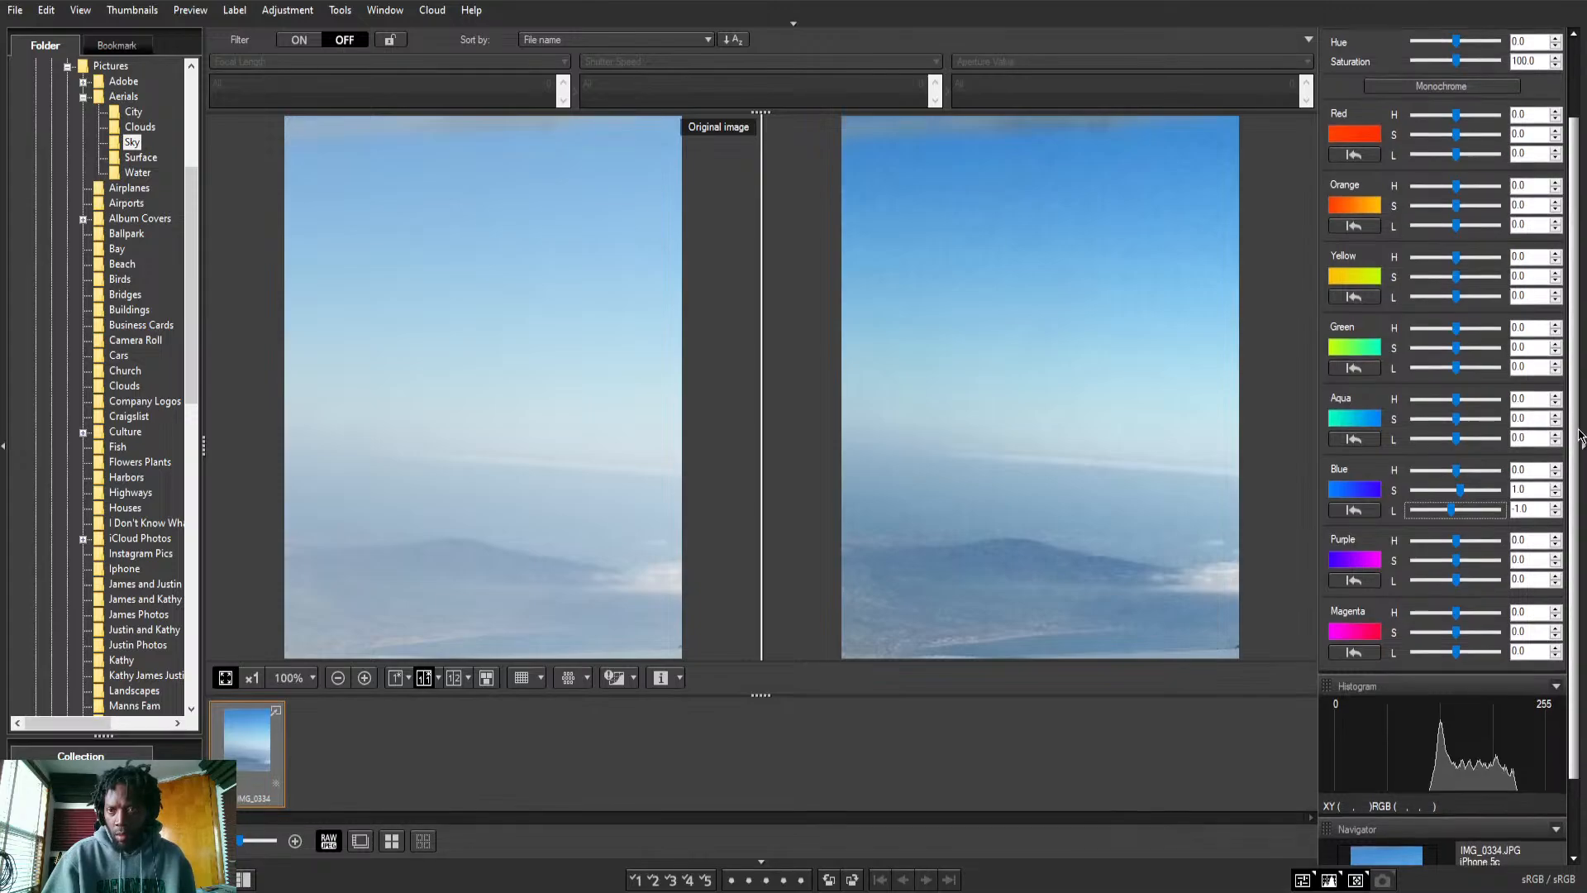
scroll(1574, 424, "down", 2)
scroll(1575, 424, "up", 4)
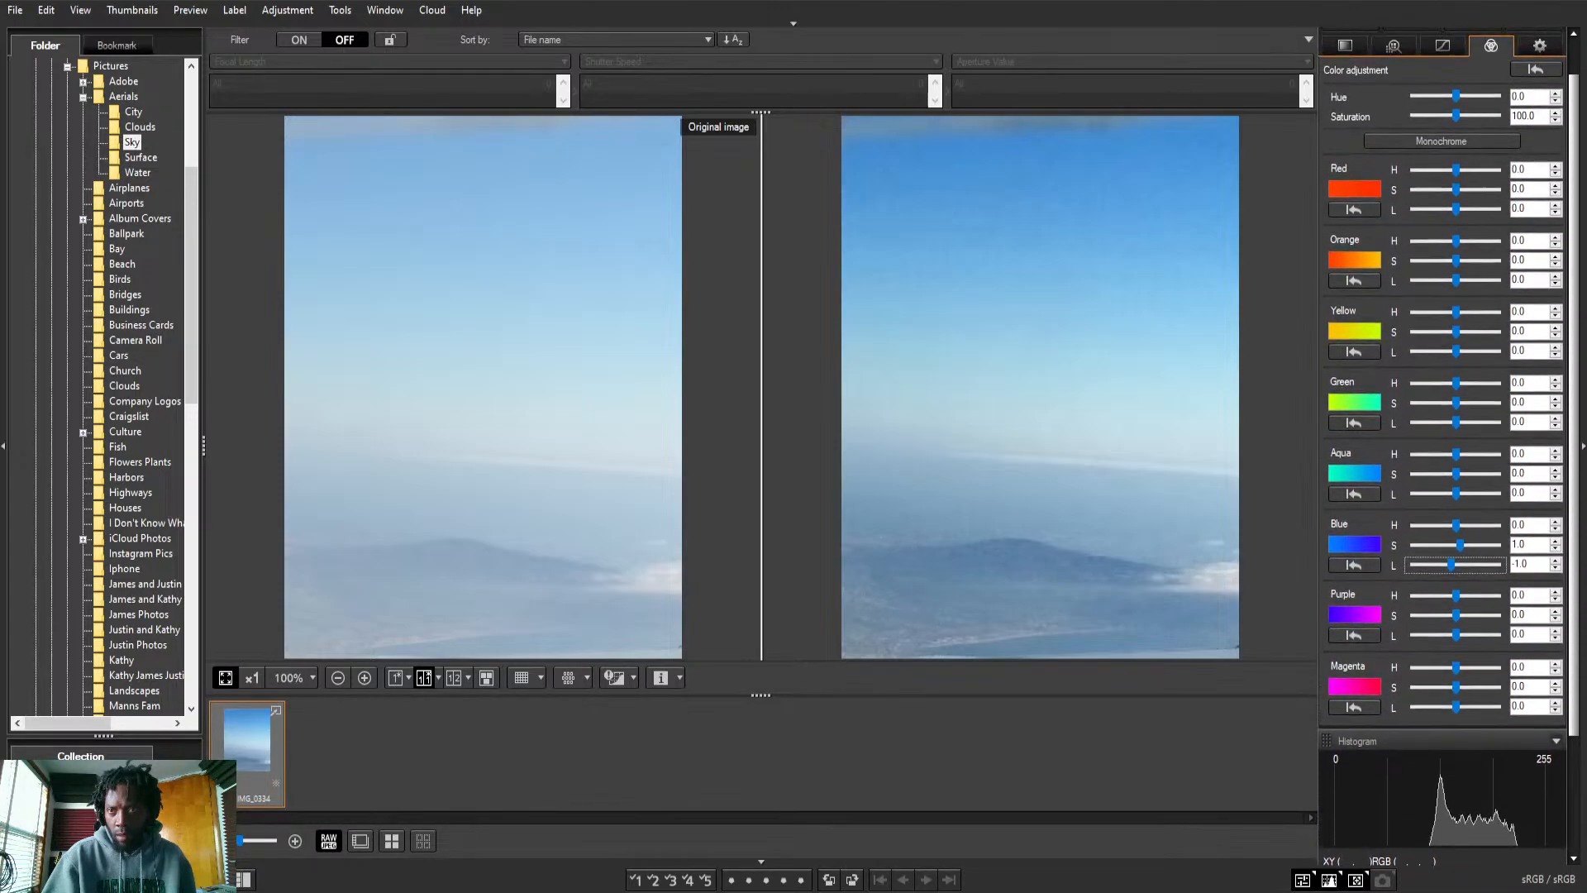
scroll(1448, 445, "down", 1)
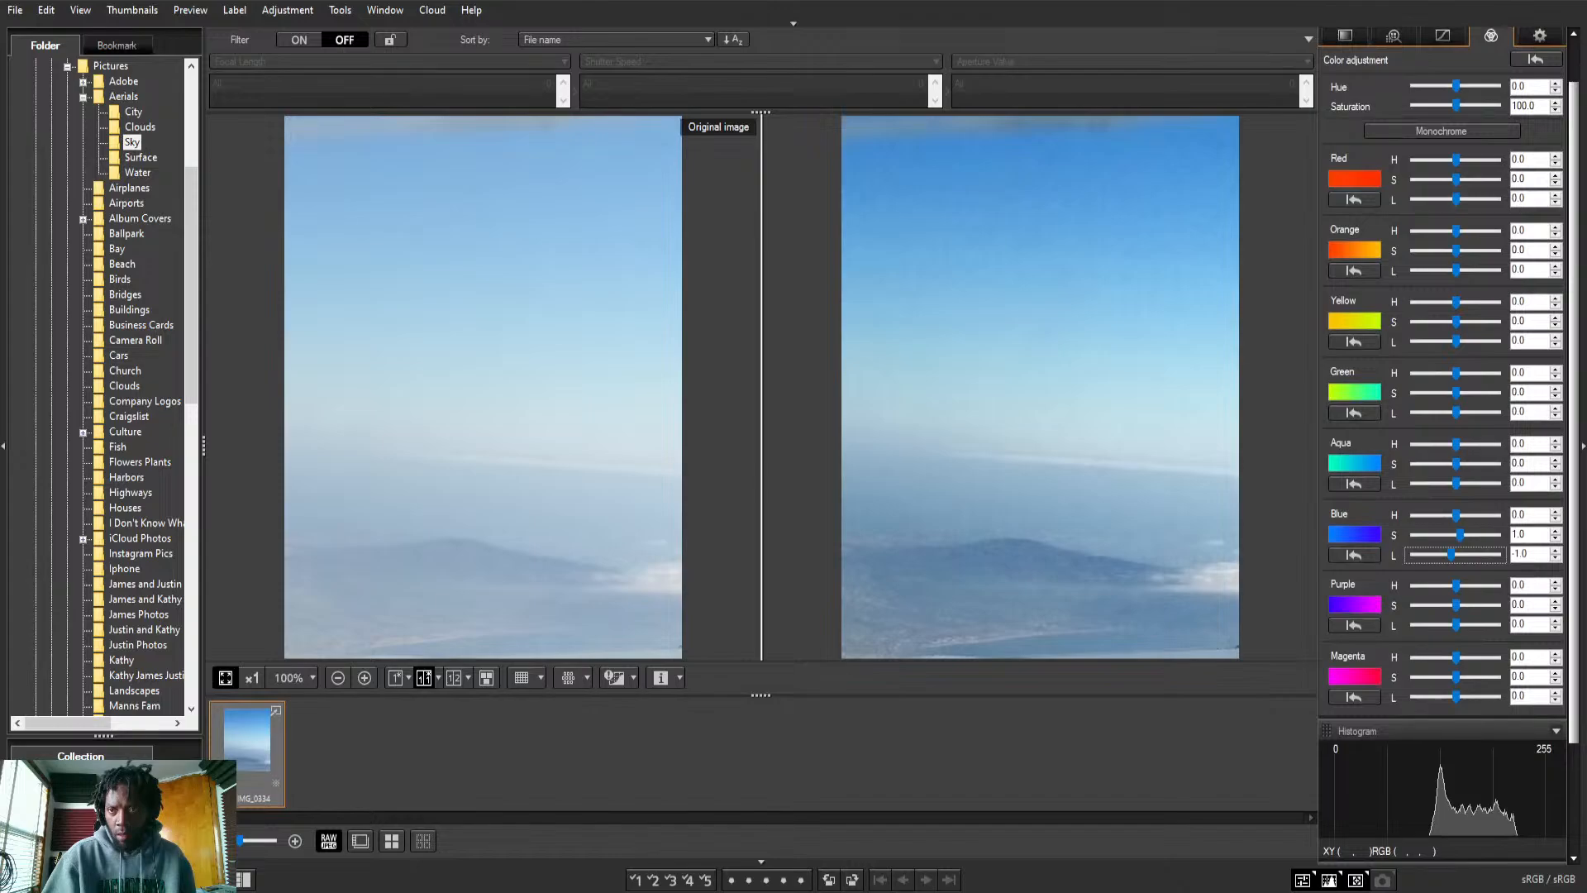
scroll(1448, 445, "up", 1)
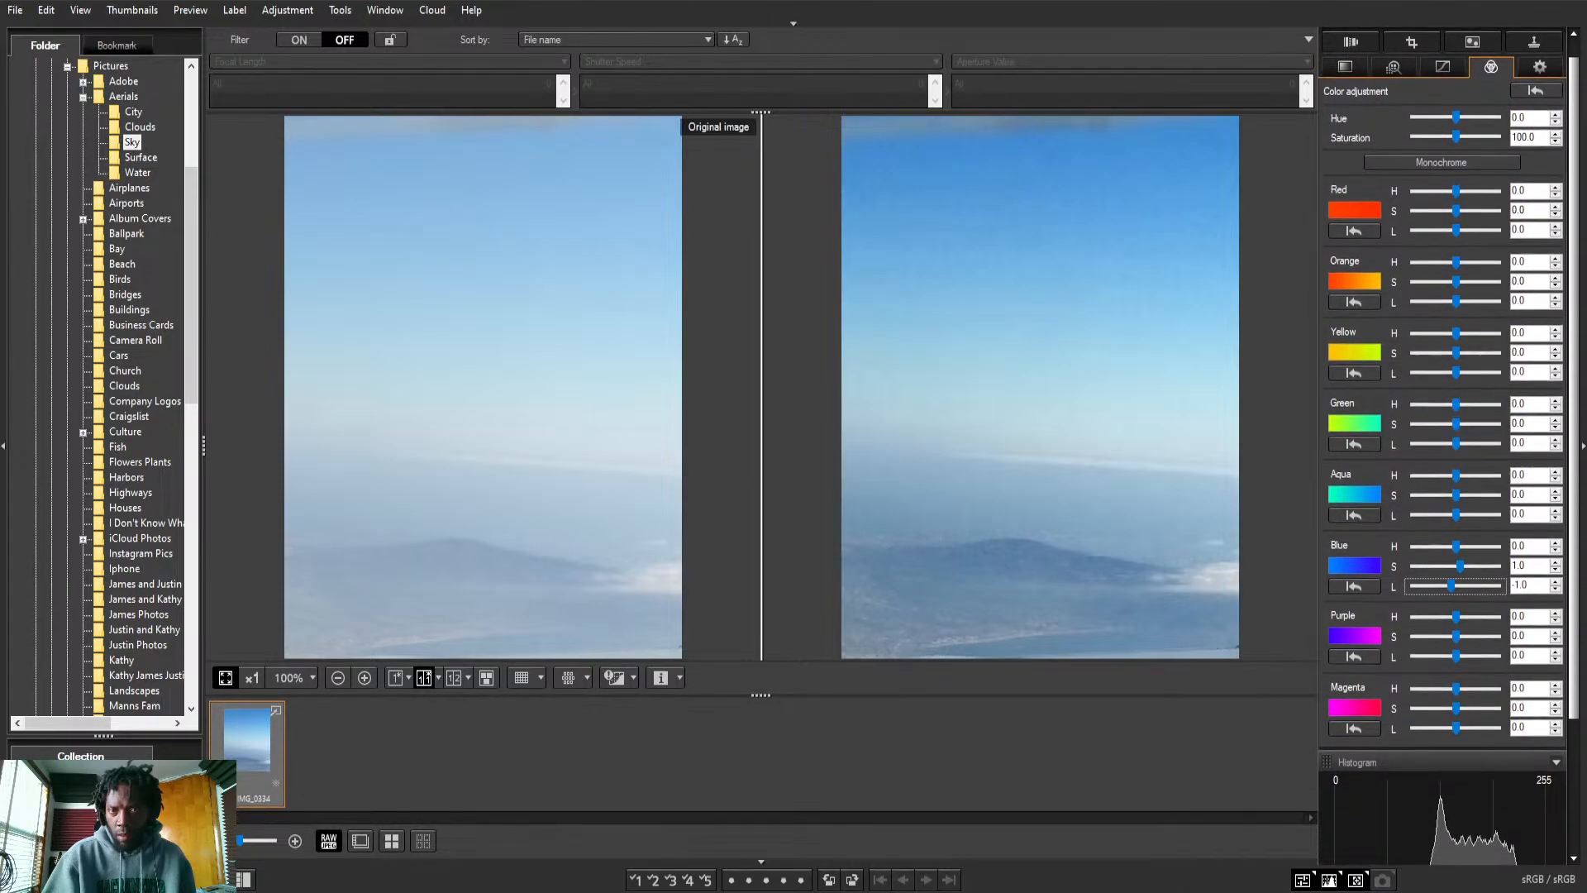
scroll(1448, 445, "down", 1)
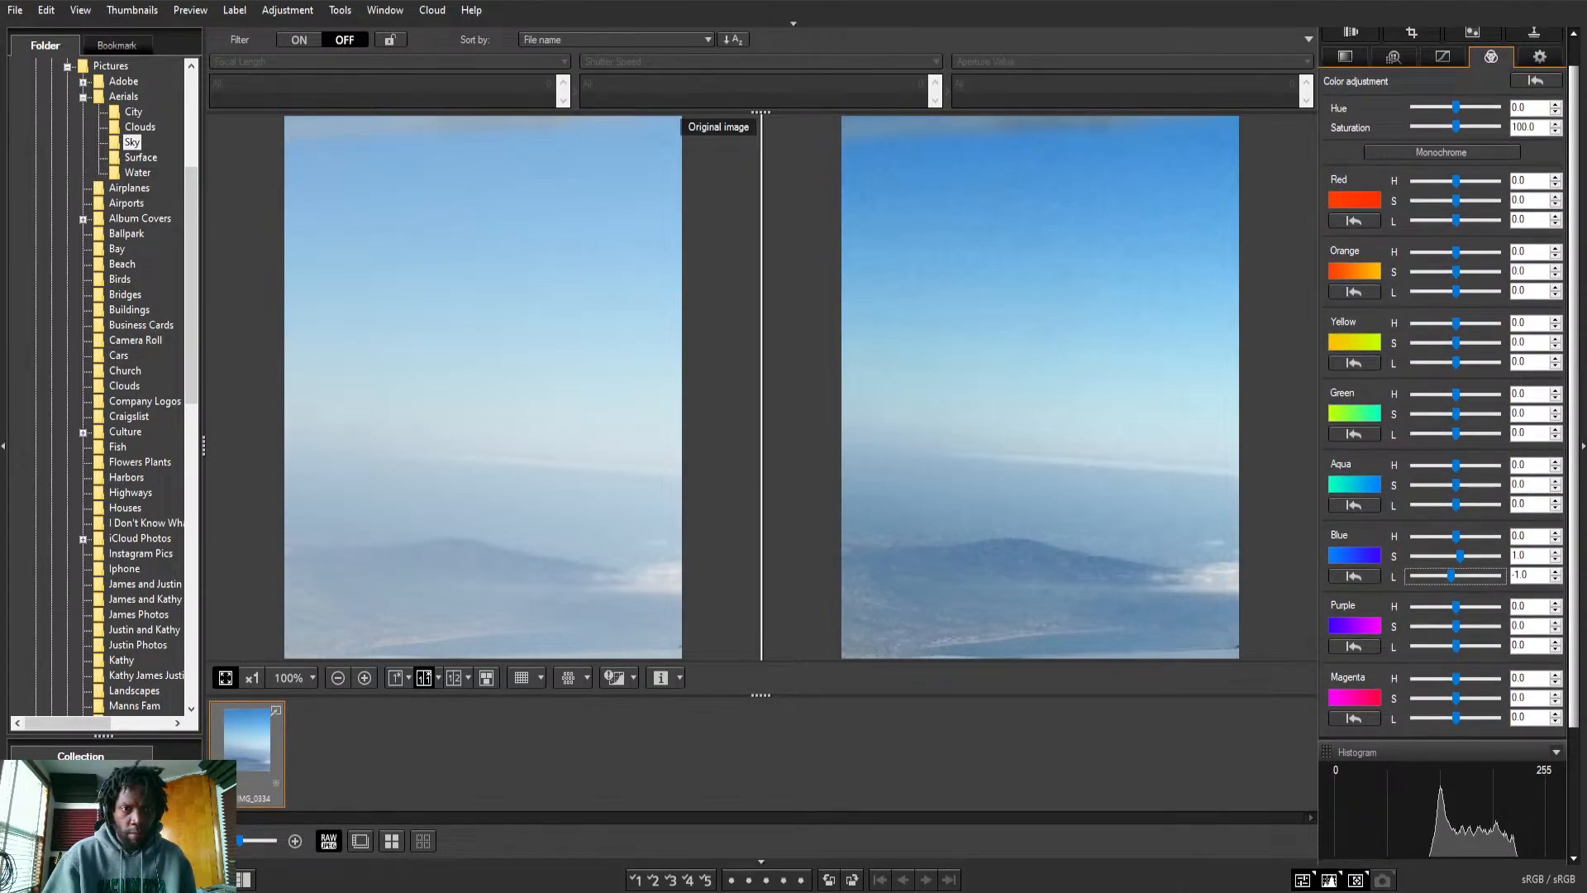
scroll(1448, 444, "down", 1)
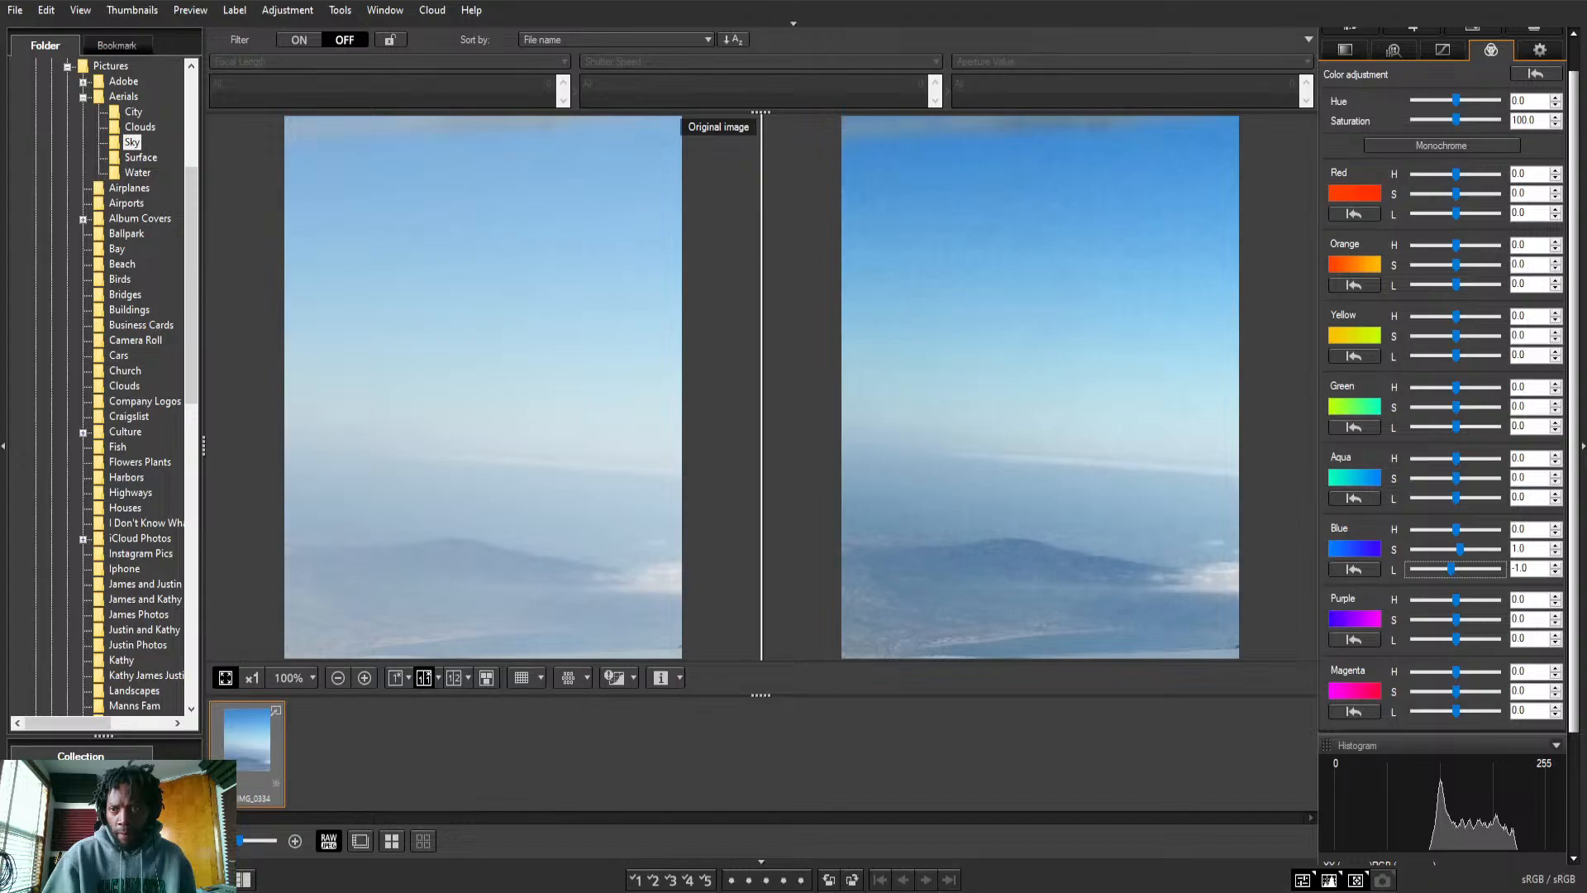
scroll(1448, 445, "down", 2)
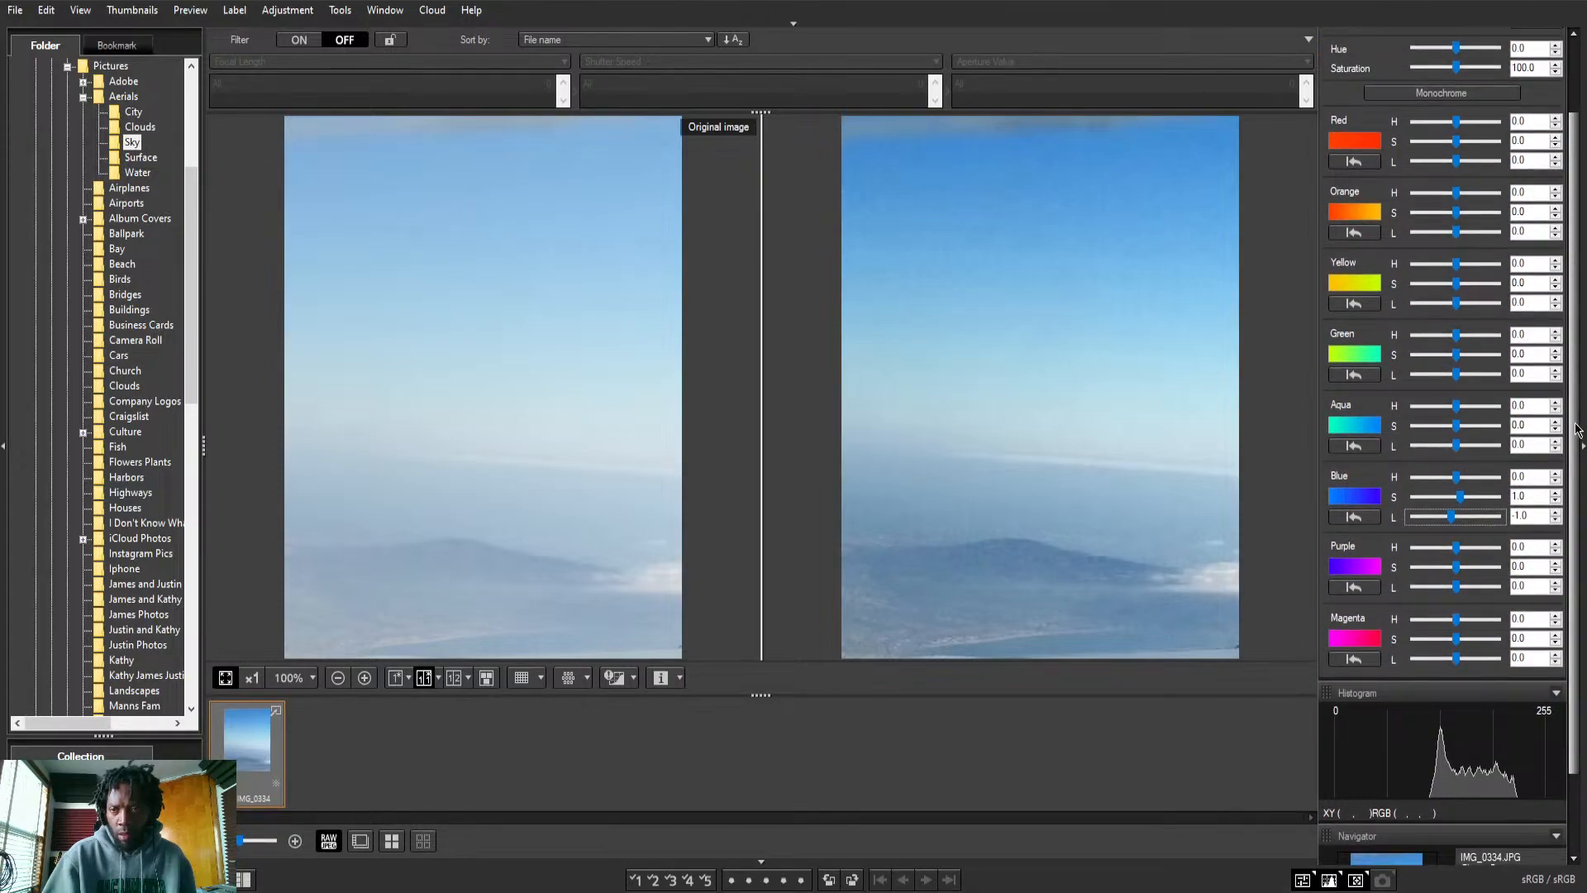
Set the saturation of the aqua color range to 2.0 and its luminance to -1.0
left_click_drag(1459, 428, 1494, 476)
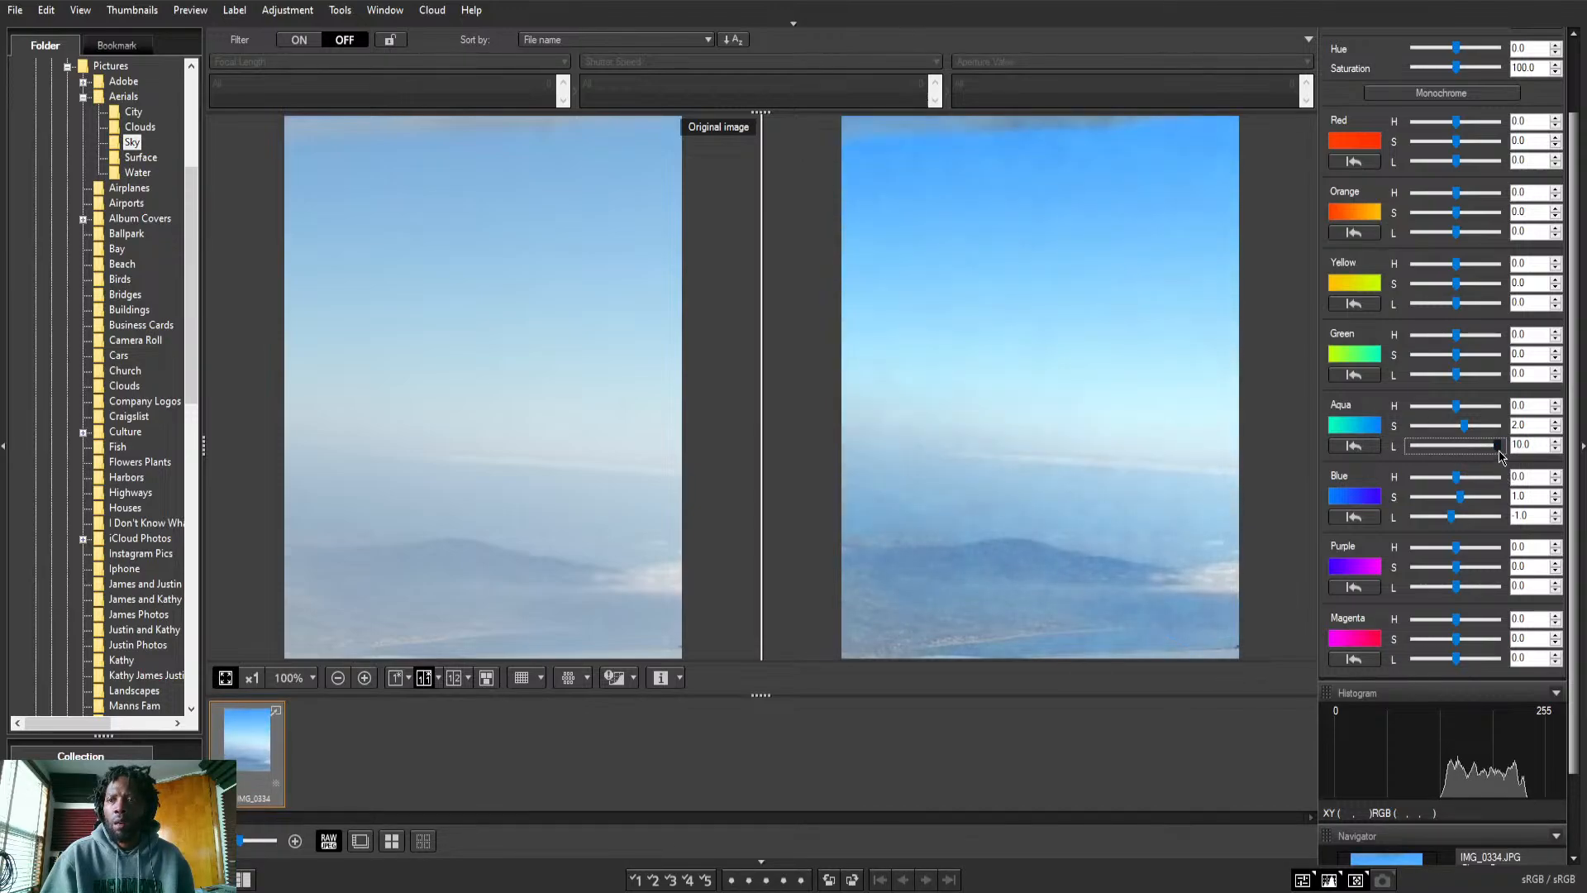
left_click_drag(1498, 454, 1453, 453)
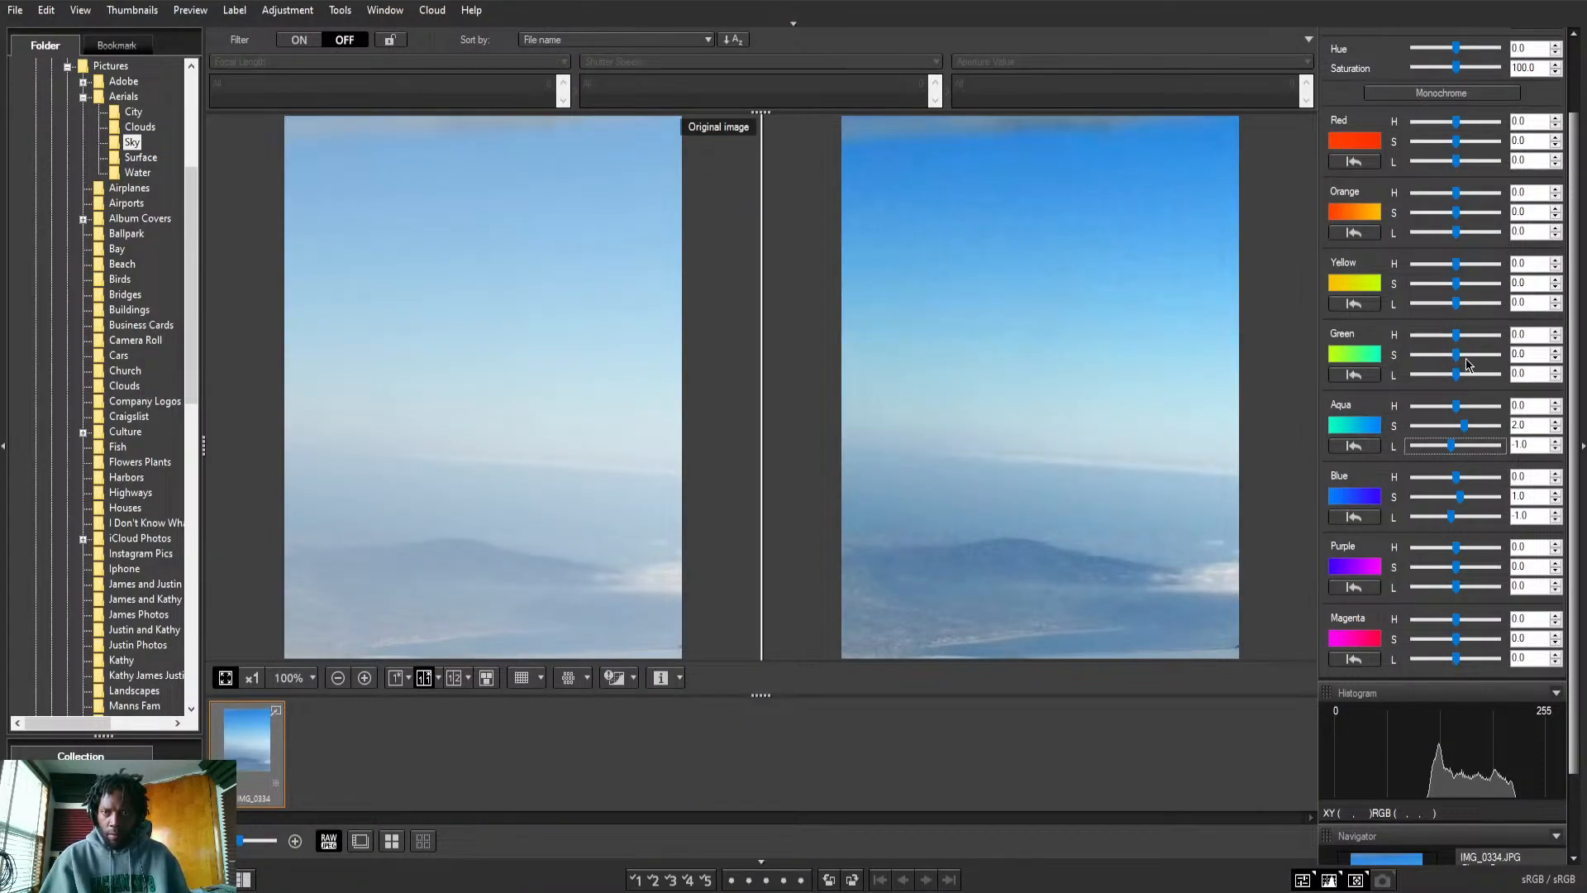
scroll(1577, 277, "down", 1)
mouse_move(1577, 276)
left_mouse_down()
mouse_move(1582, 350)
mouse_move(1577, 285)
left_mouse_up()
scroll(1451, 242, "up", 5)
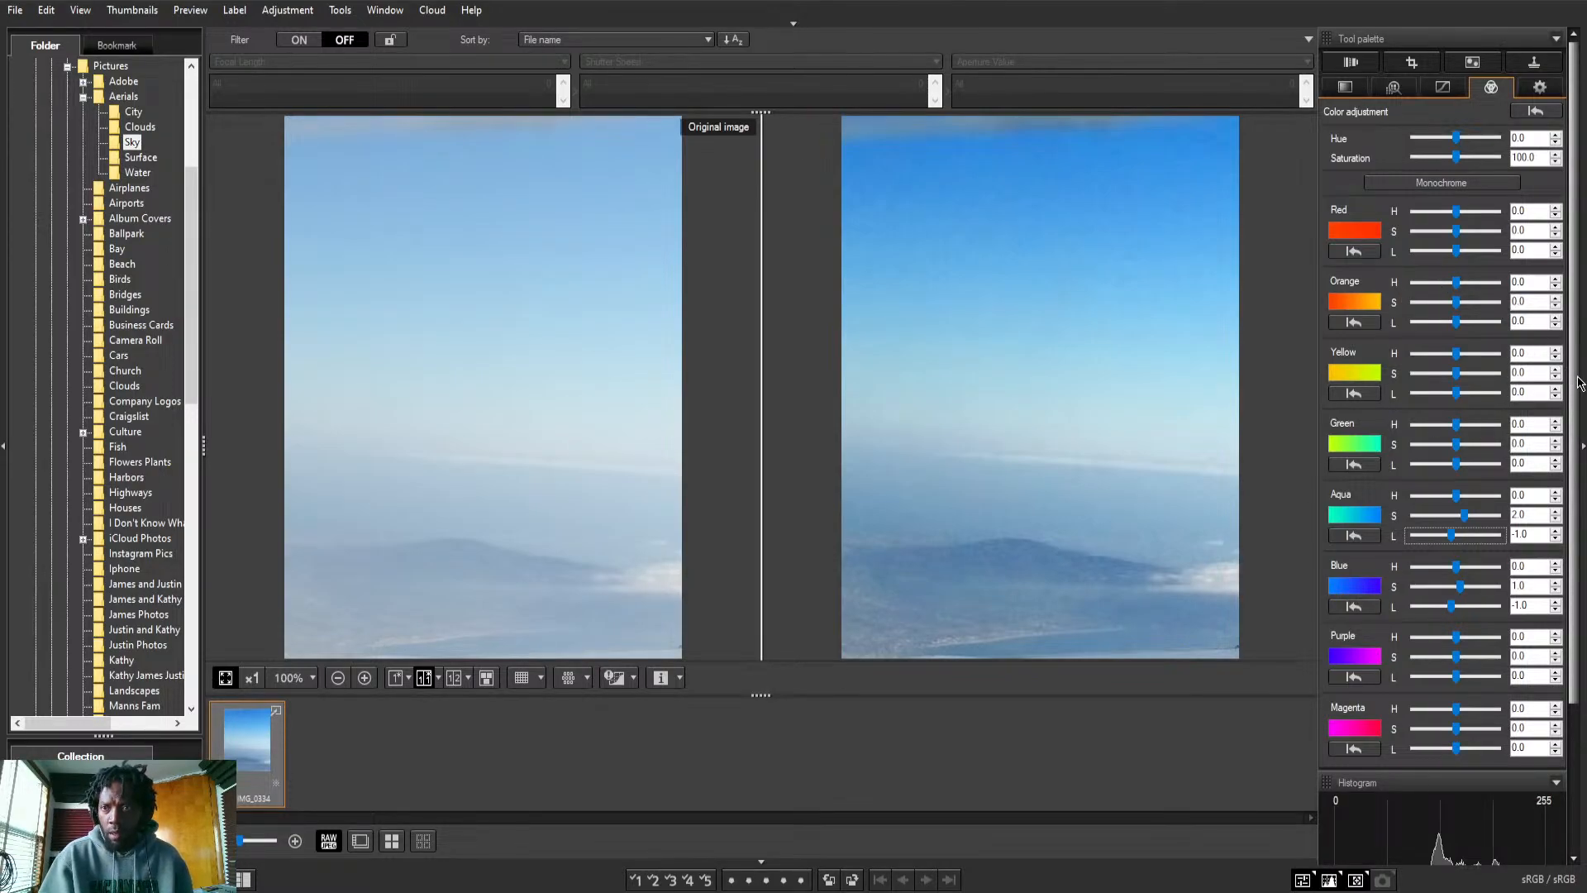
scroll(1580, 395, "down", 1)
scroll(1580, 396, "down", 3)
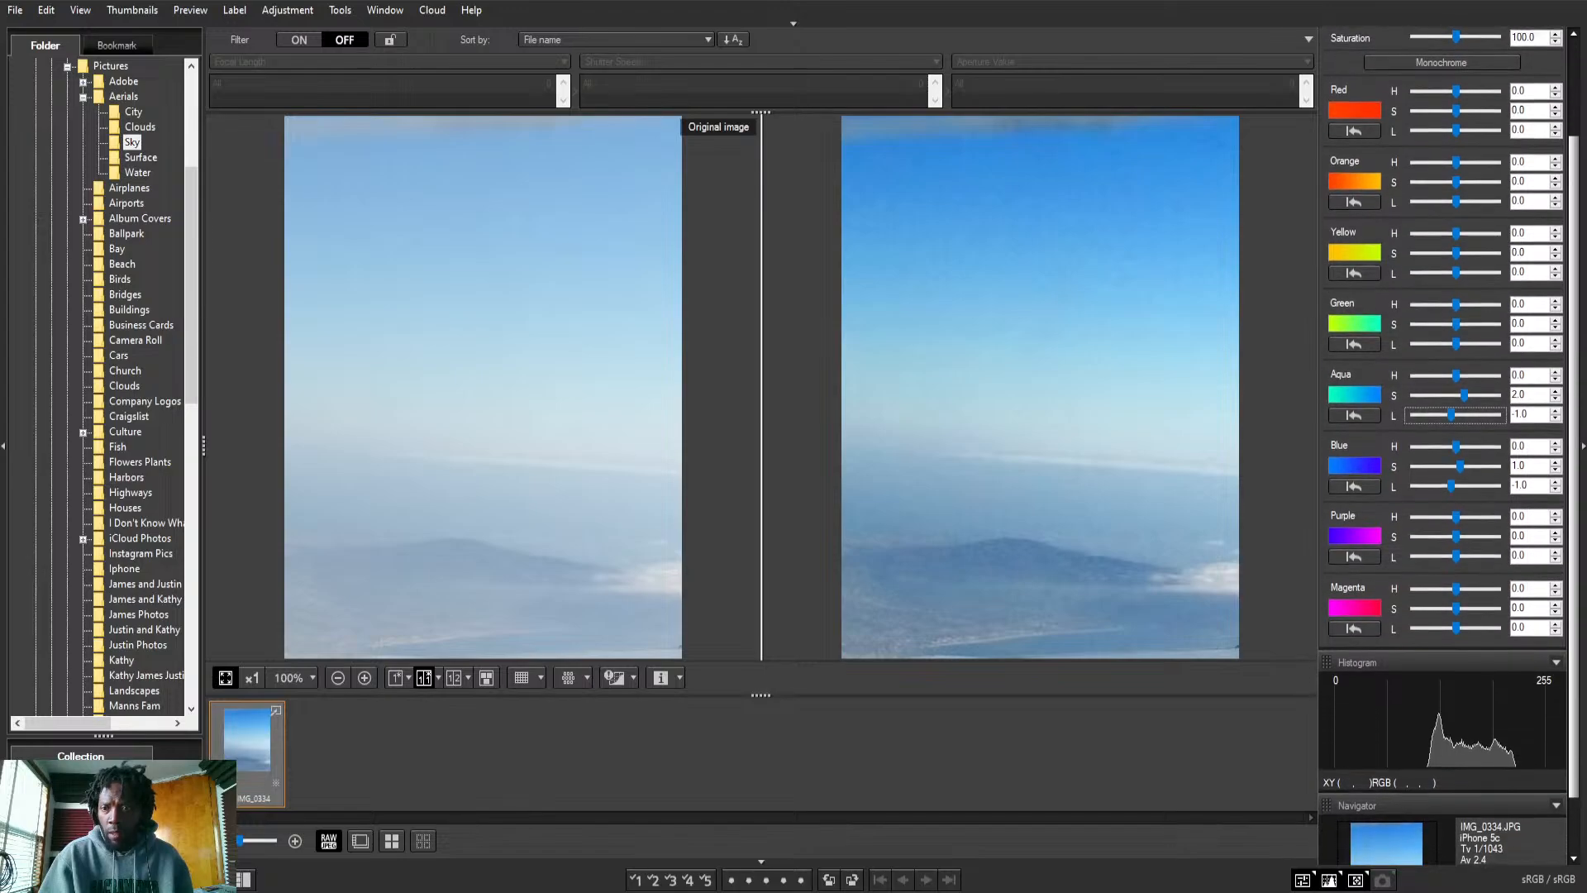
scroll(1566, 256, "up", 4)
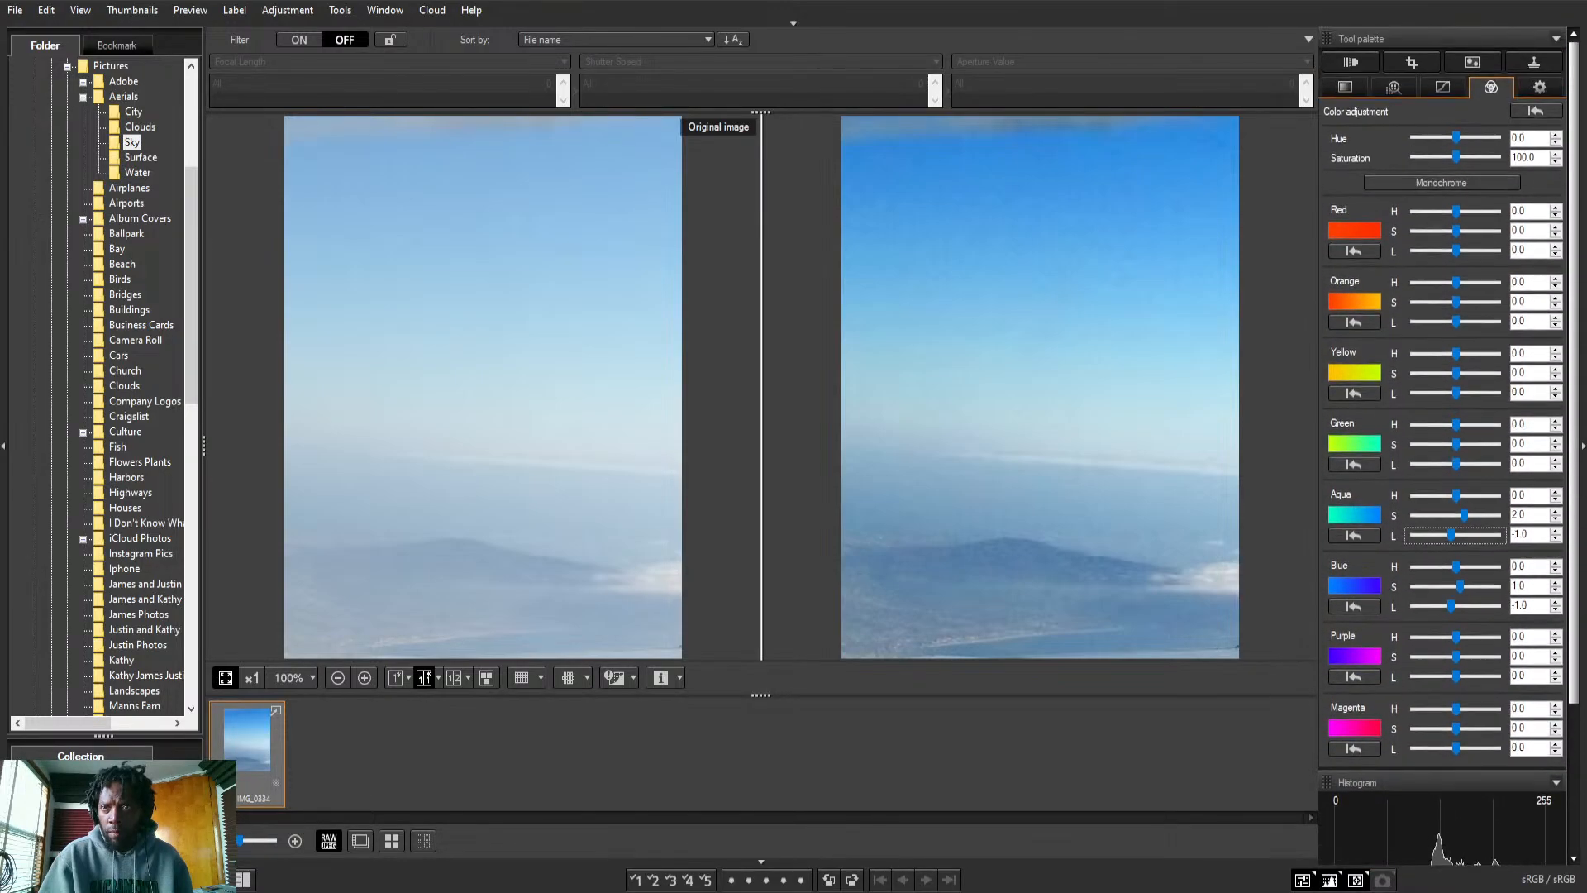
Set the upper input level of the RGB tone curve to 244
left_click(1442, 86)
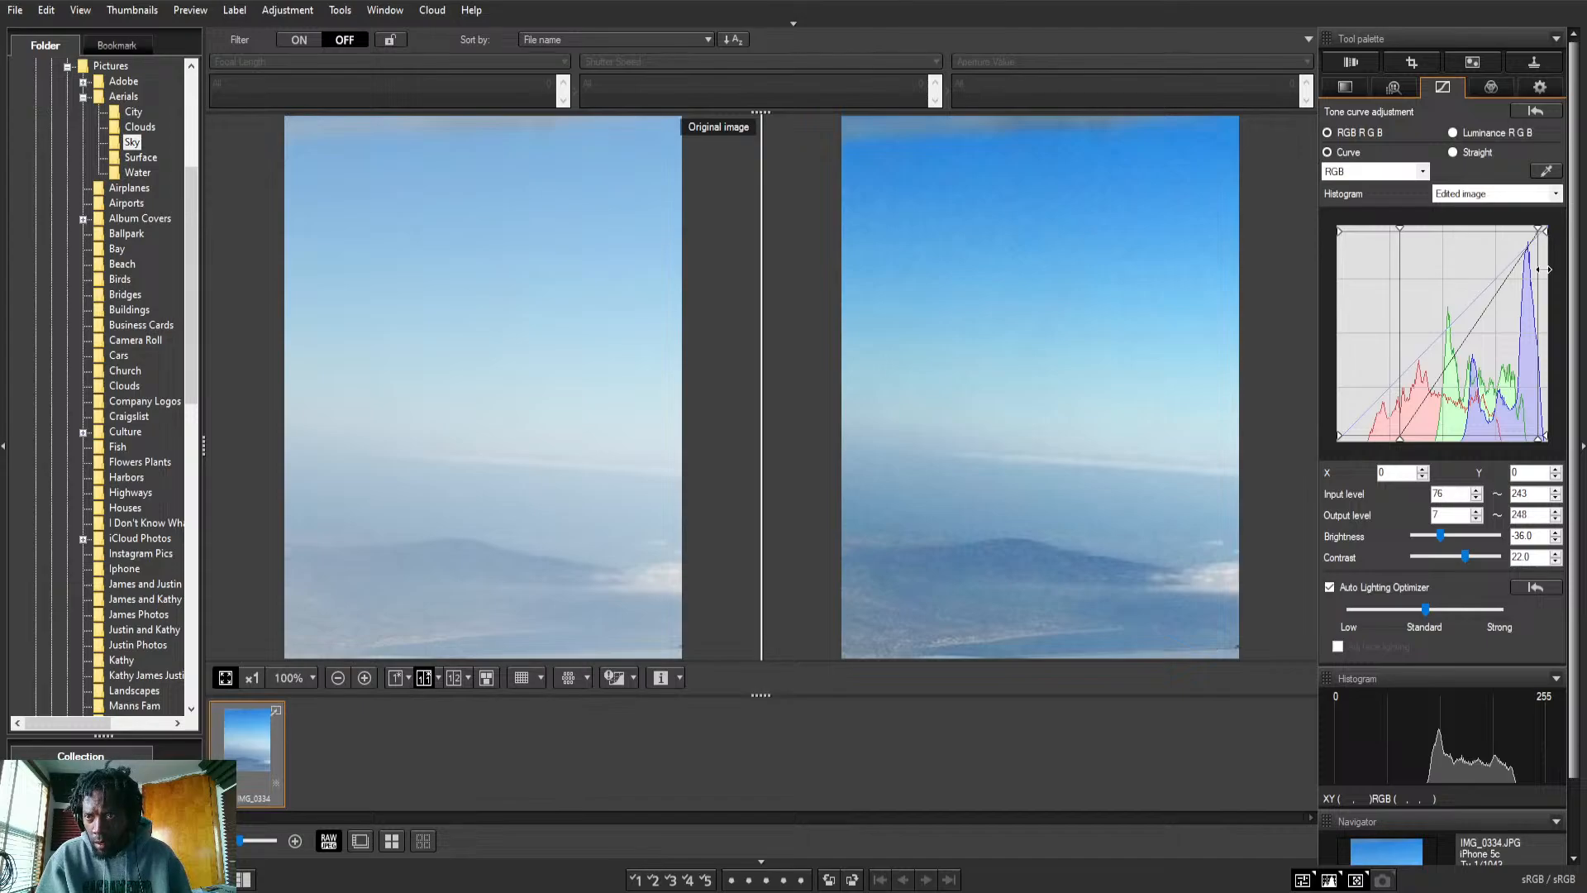
left_click_drag(1542, 269, 1538, 266)
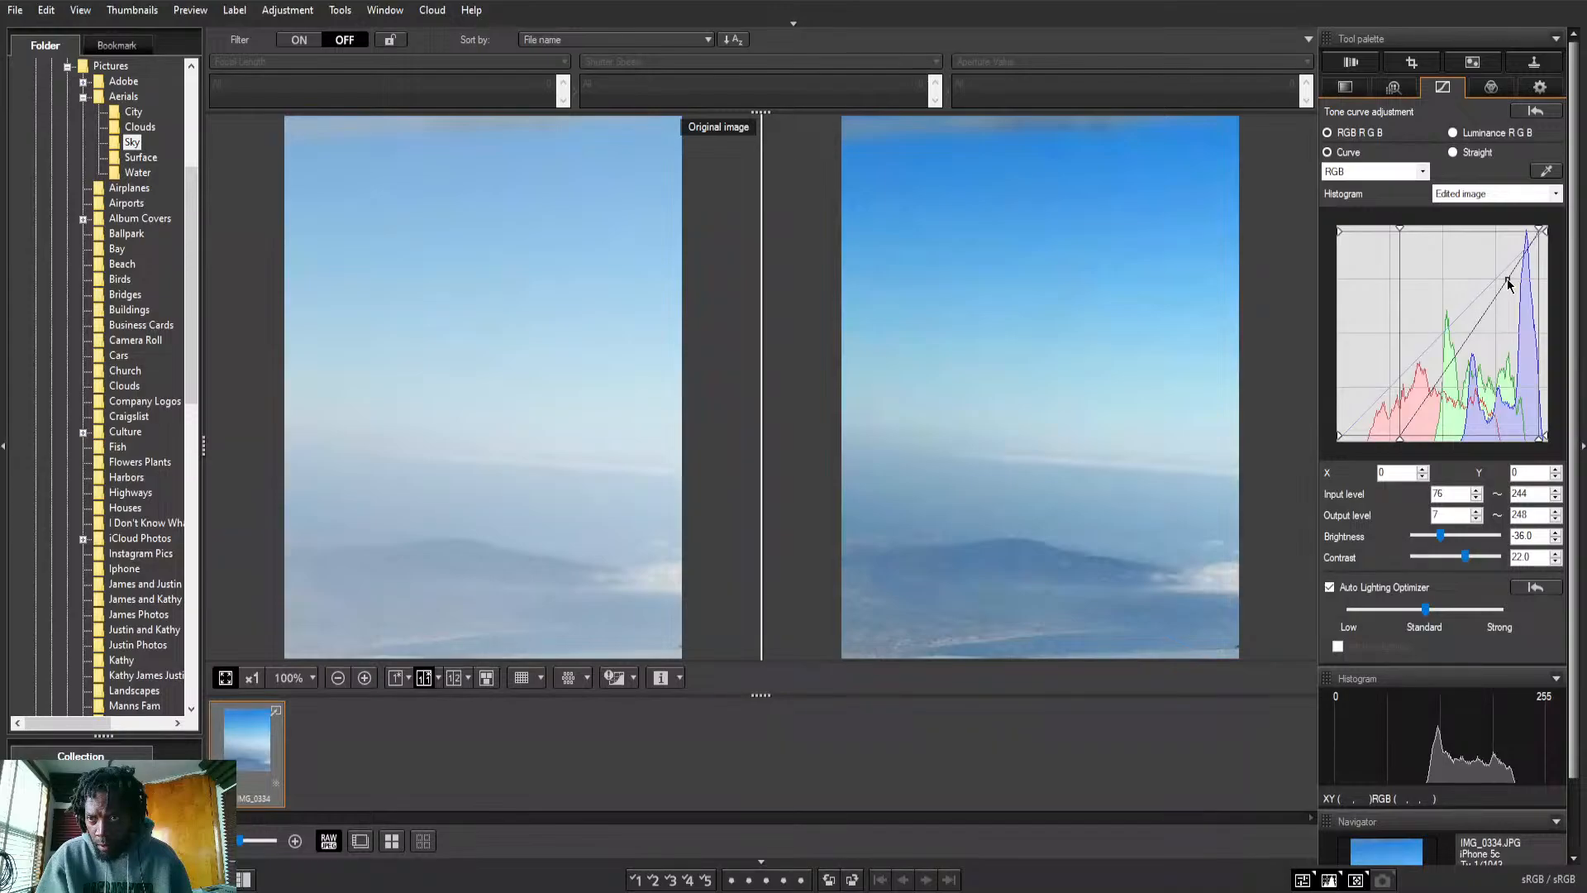
Try bending the RGB tone curve with one added point in the highlights and one in the shadows
left_click_drag(1508, 283, 1500, 274)
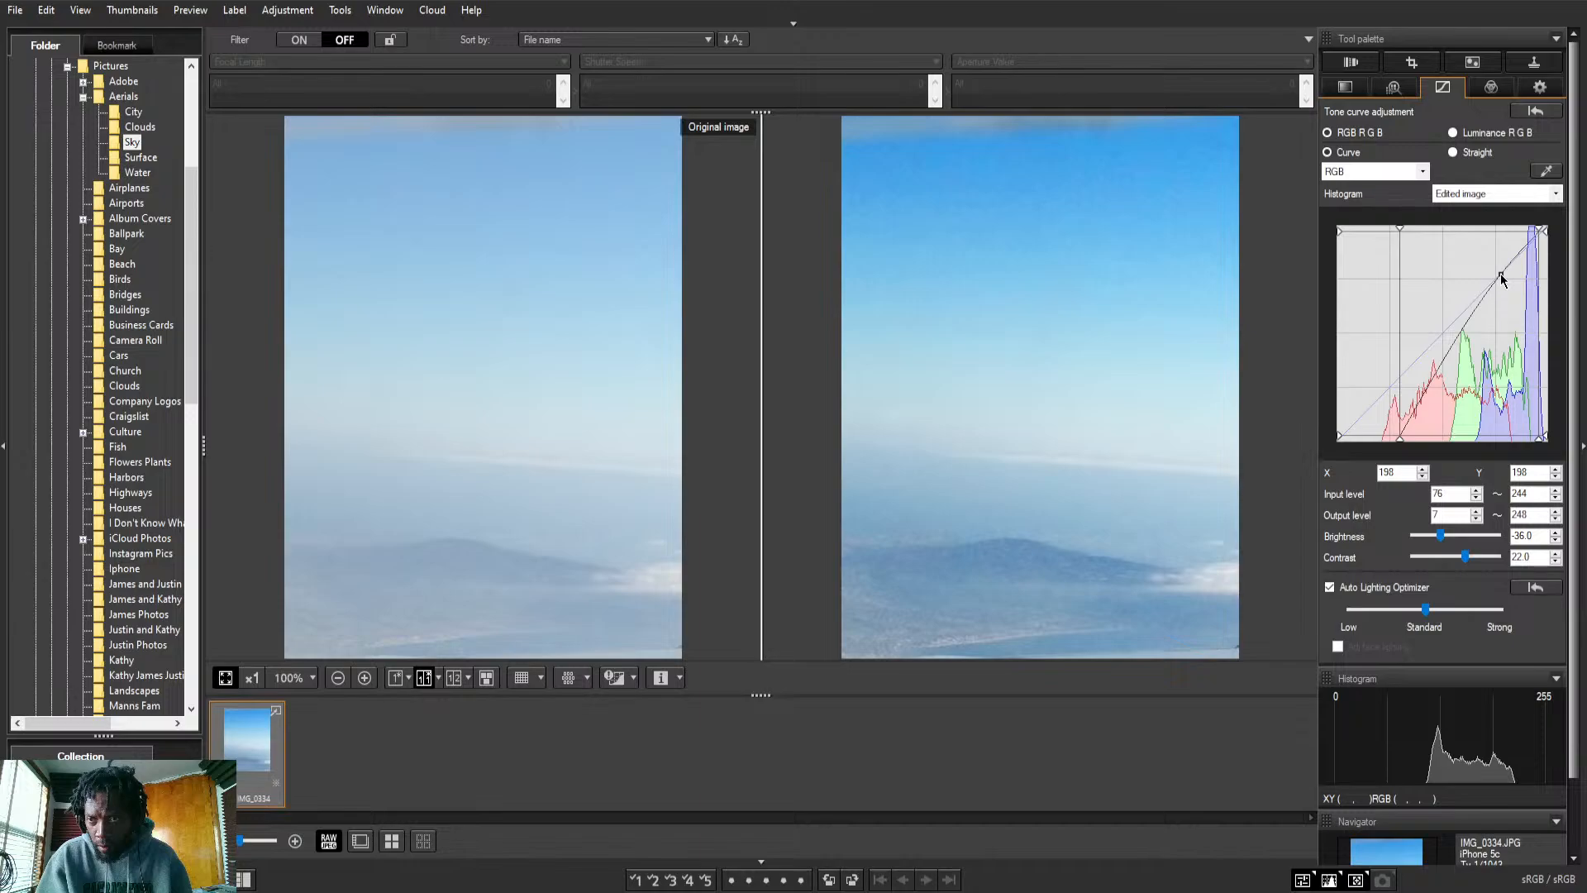
left_click_drag(1500, 275, 1496, 268)
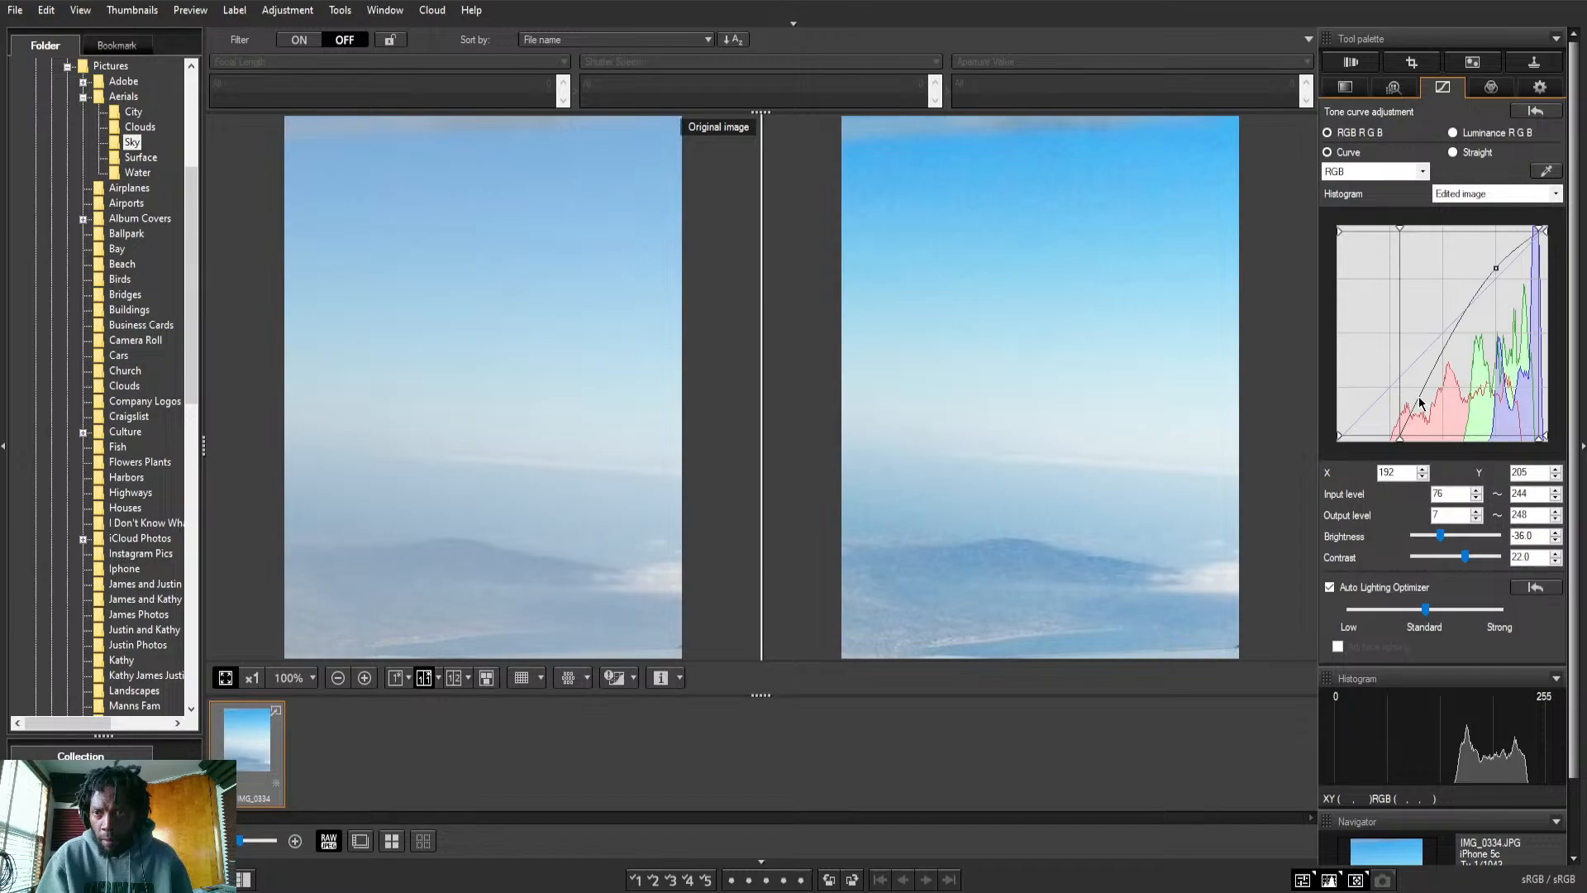
mouse_move(1422, 399)
left_mouse_down()
mouse_move(1410, 390)
mouse_move(1431, 397)
left_mouse_up()
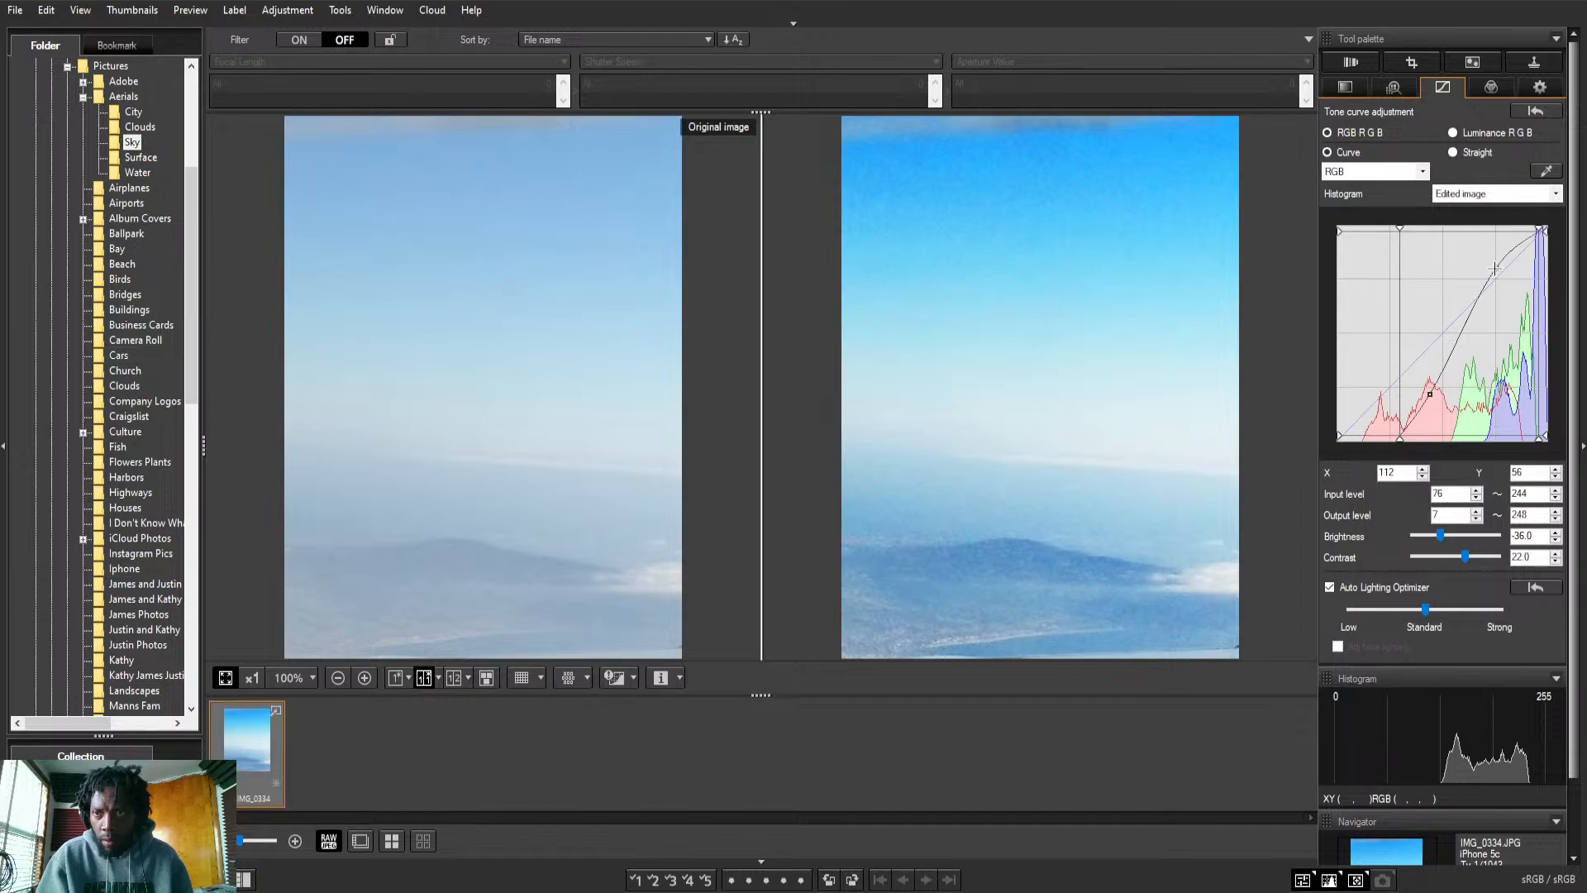
left_click_drag(1495, 266, 1505, 269)
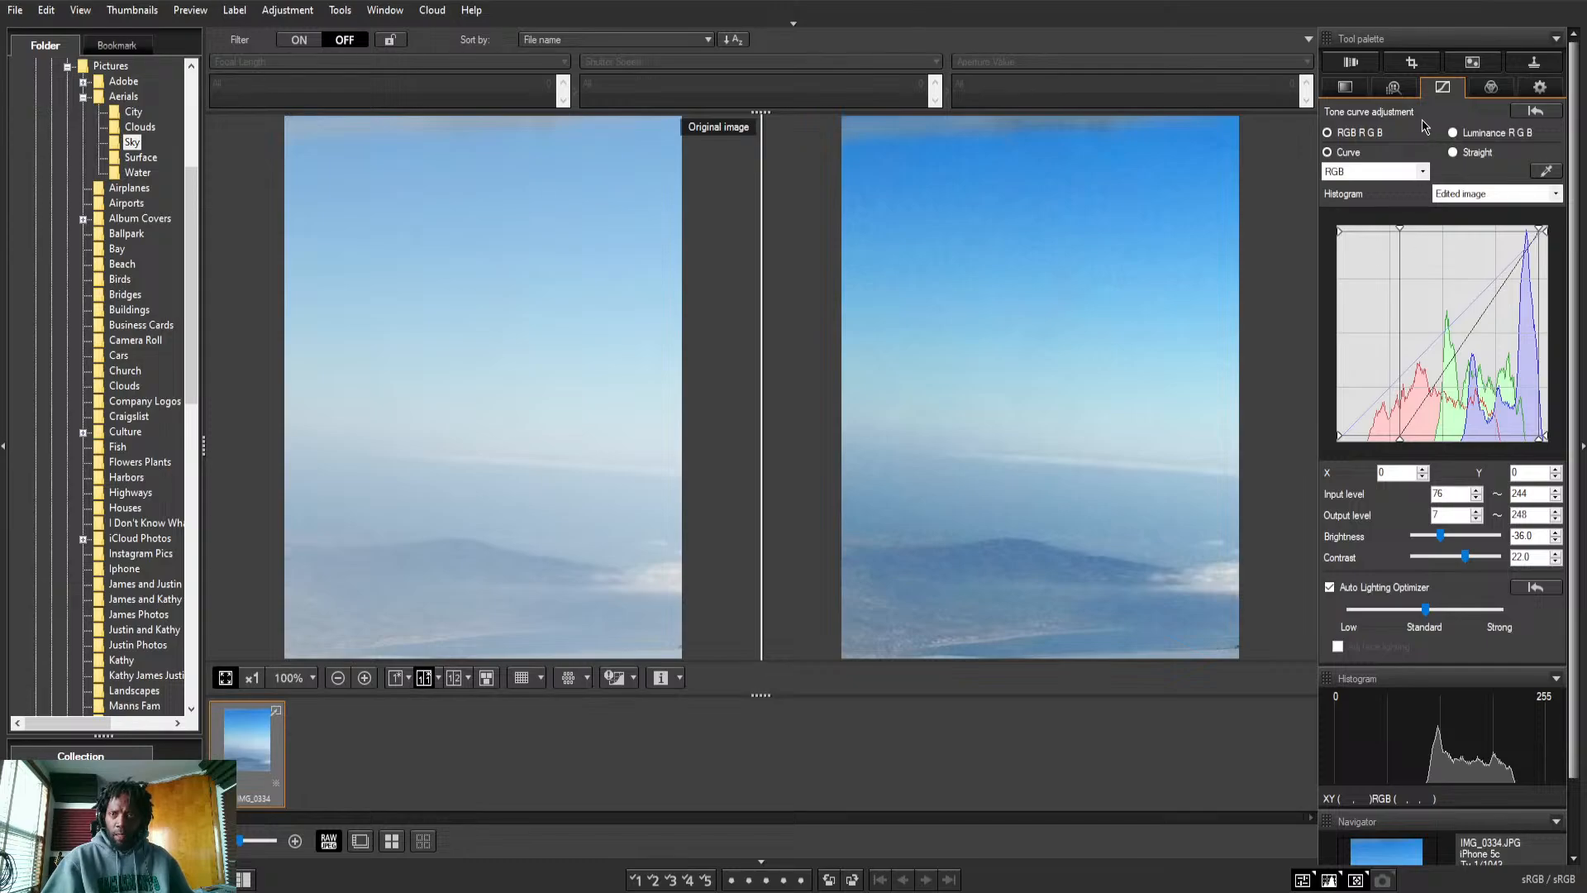
Try the luminance noise reduction at its strongest and weakest levels, and set it to 13.0
left_click(1393, 88)
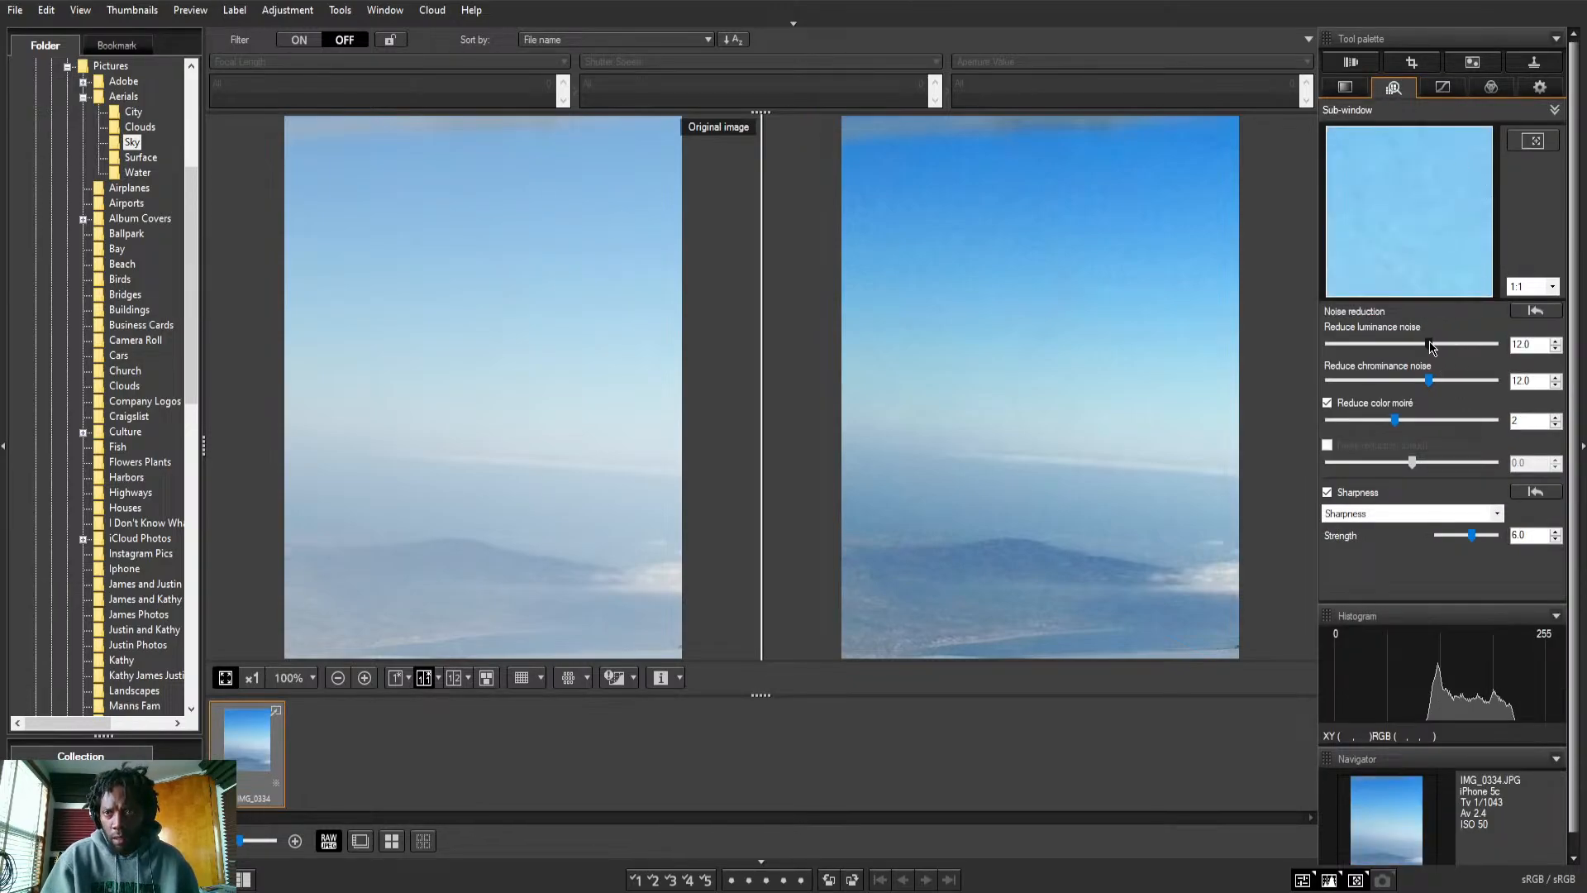
left_click_drag(1430, 346, 1497, 347)
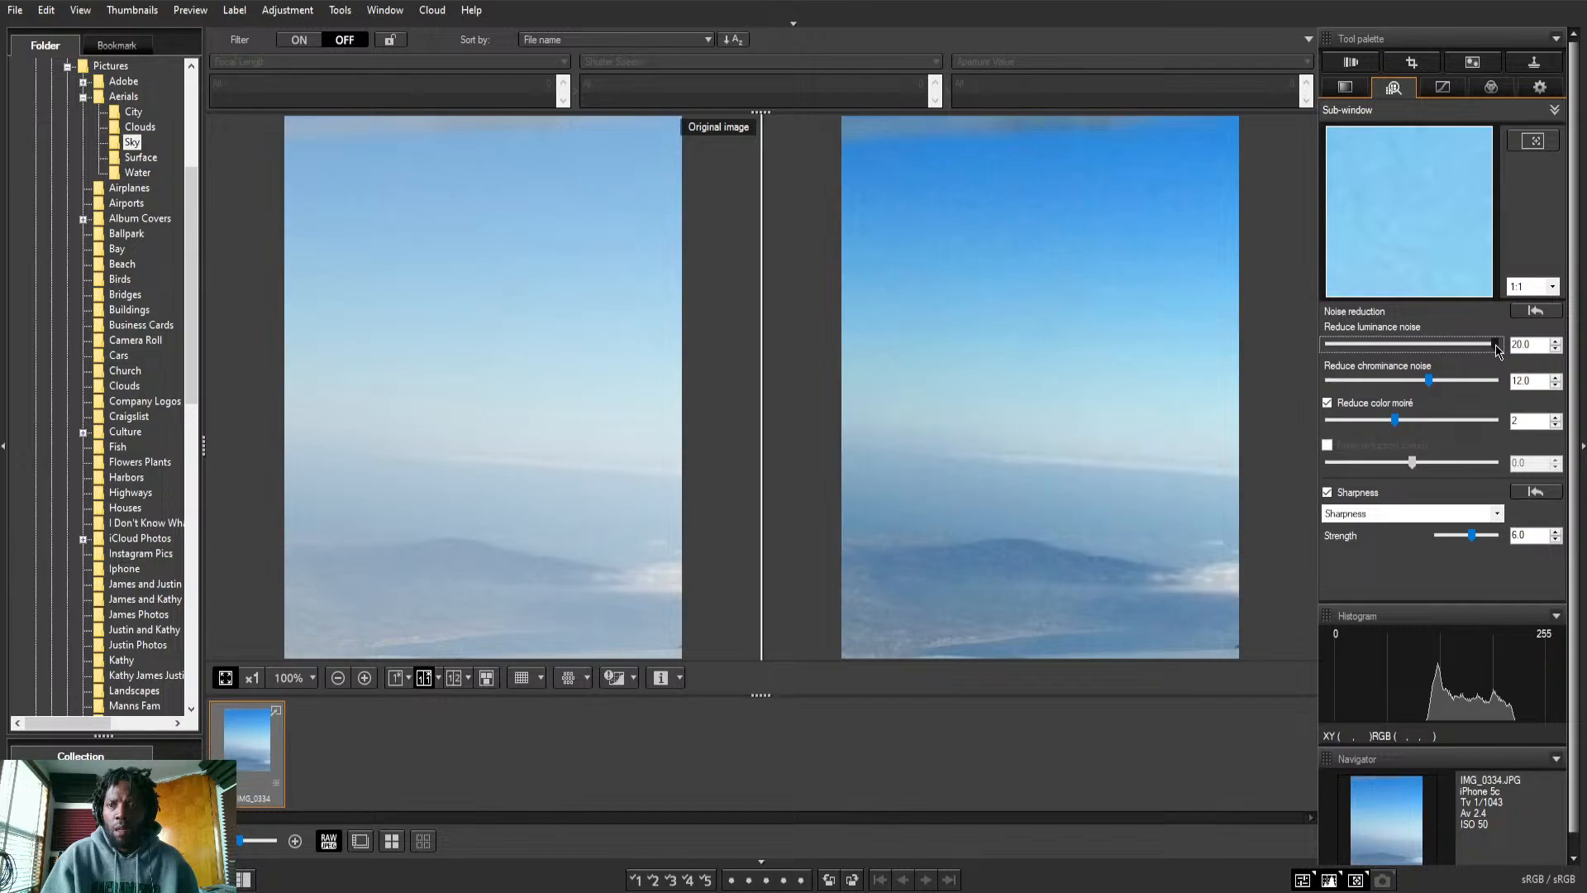
left_click_drag(1498, 349, 1327, 348)
left_click(1436, 350)
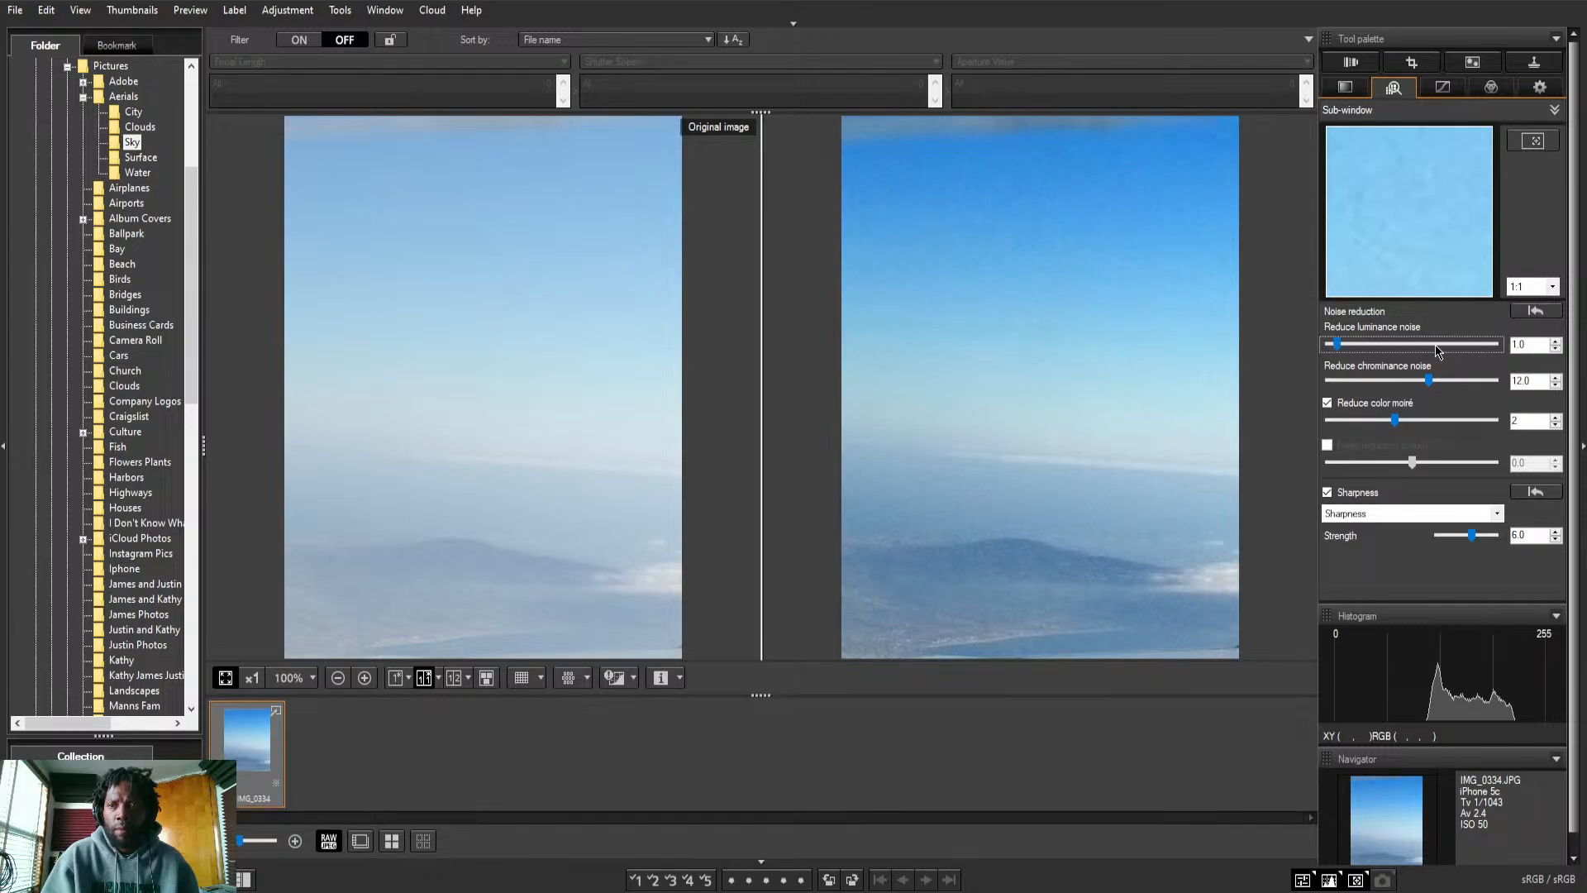
left_click(1434, 351)
left_click_drag(1370, 345, 1438, 356)
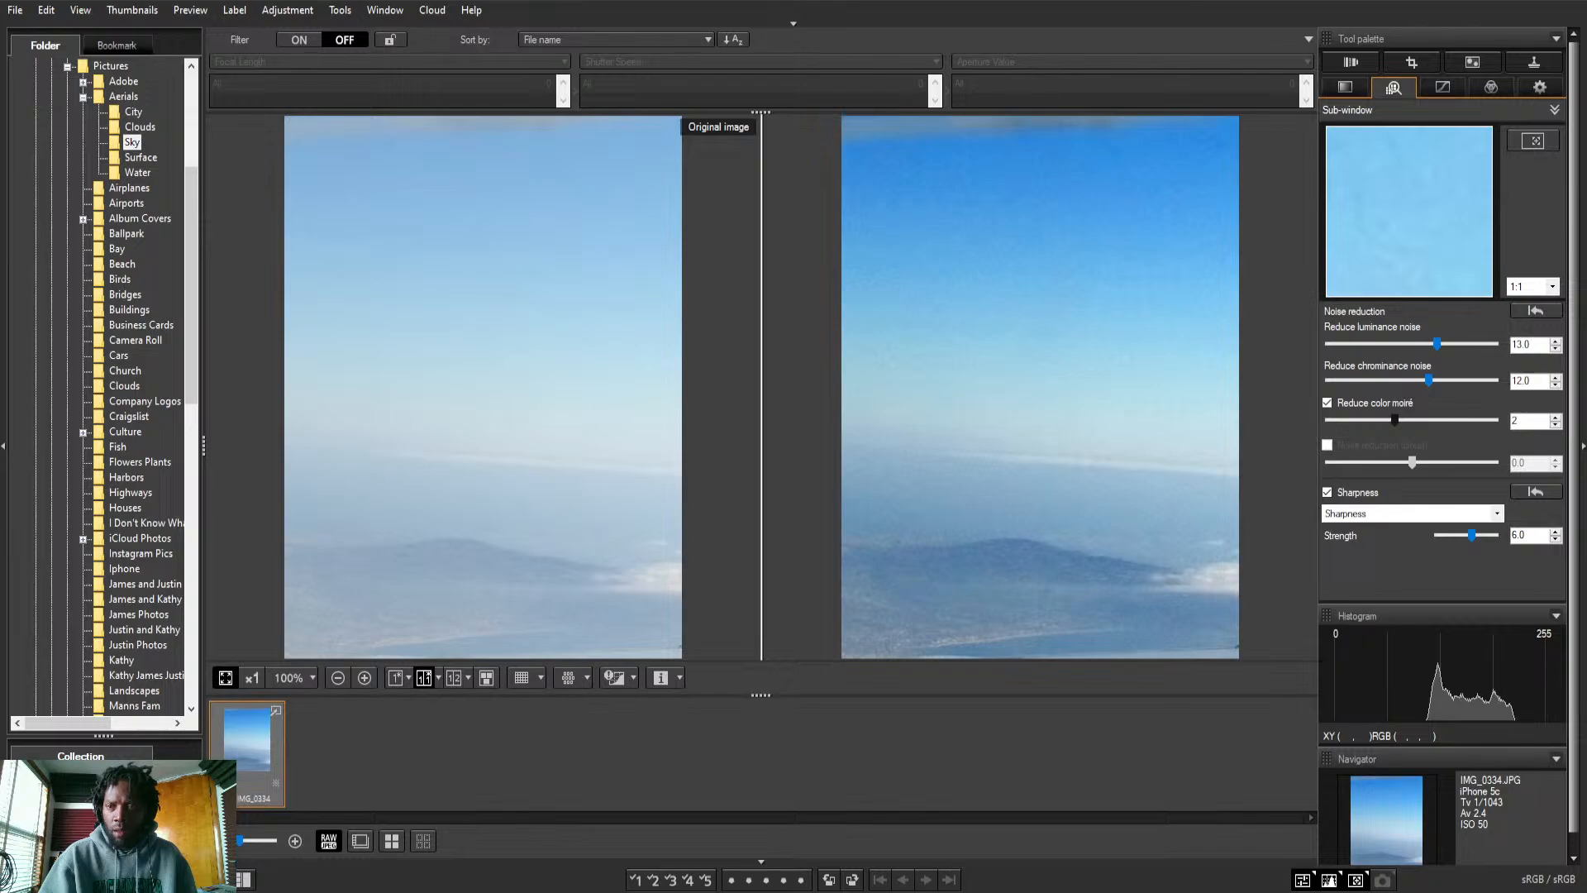
Try color moiré reduction at level 5 and switched off, and restore it to level 2
left_click_drag(1394, 420, 1499, 438)
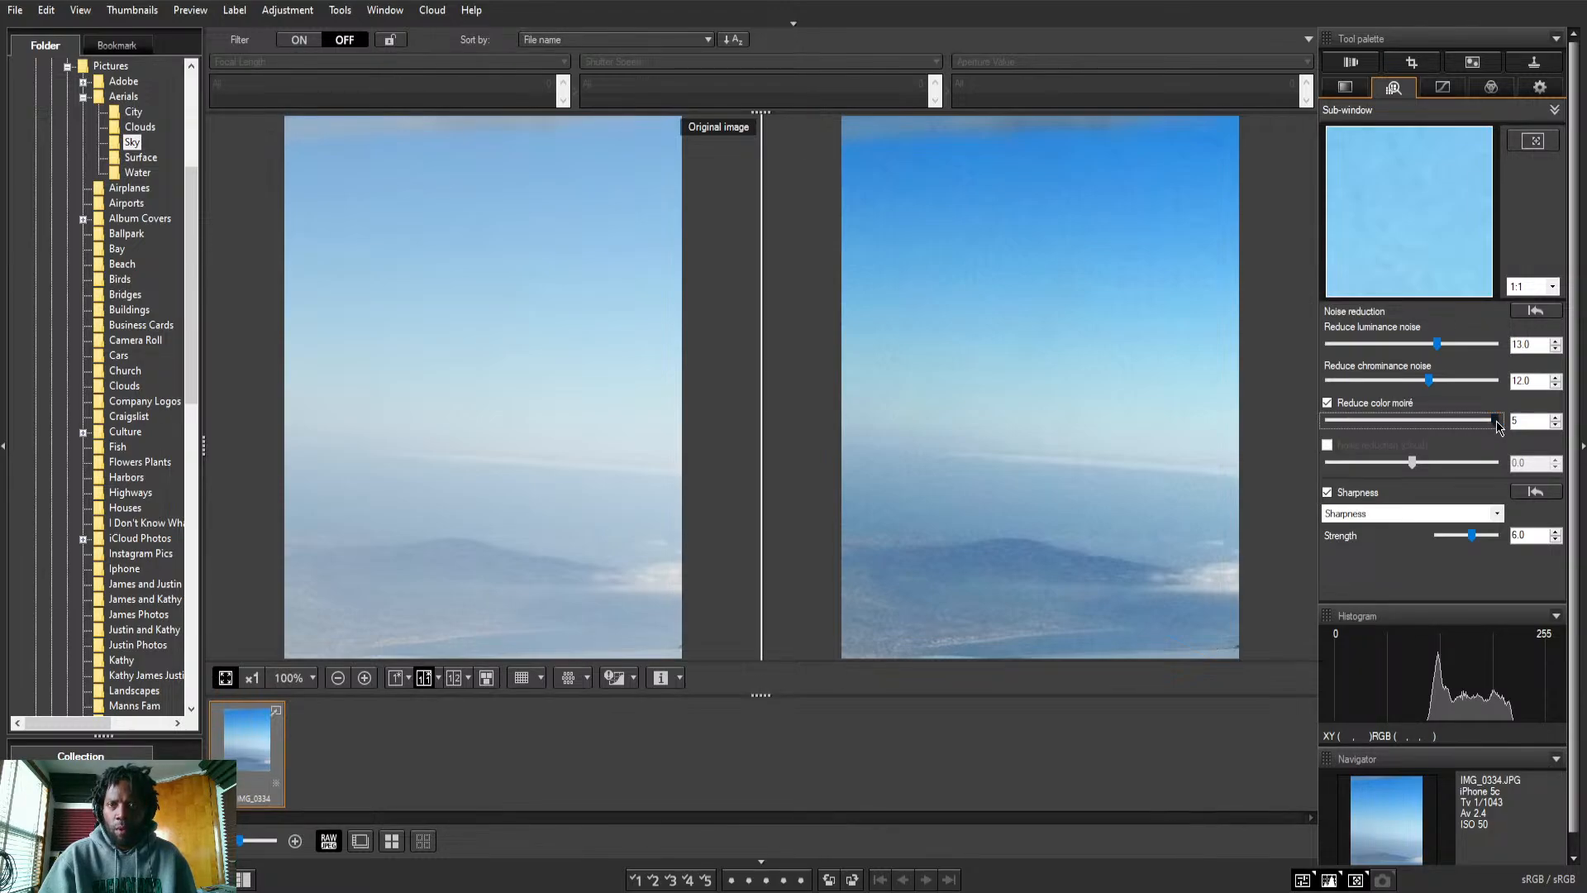
left_click_drag(1497, 423, 1420, 427)
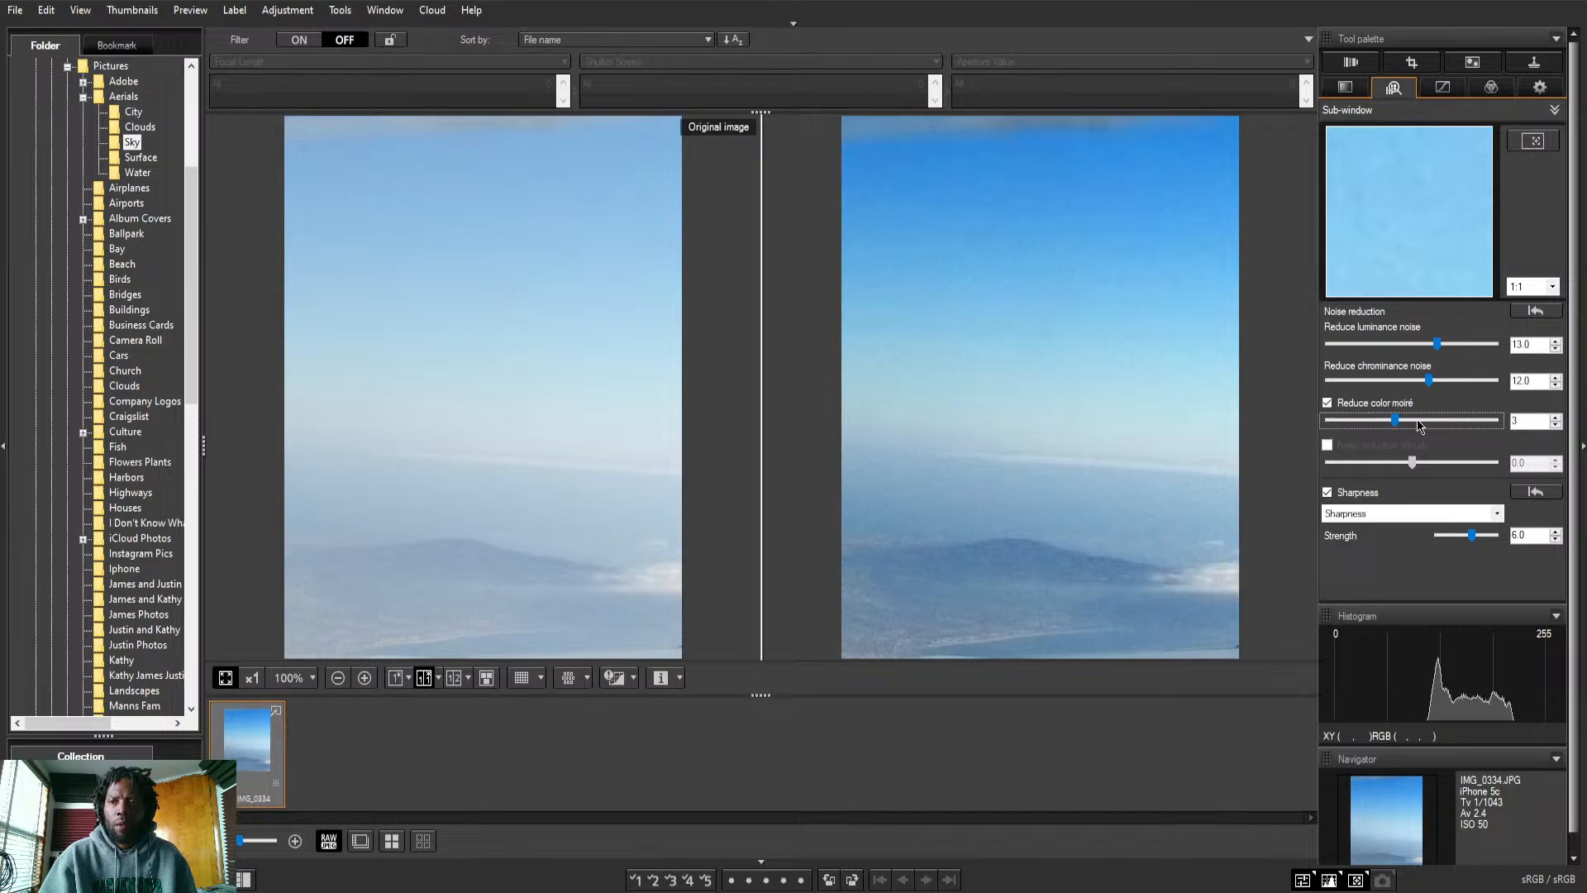
left_click(1327, 404)
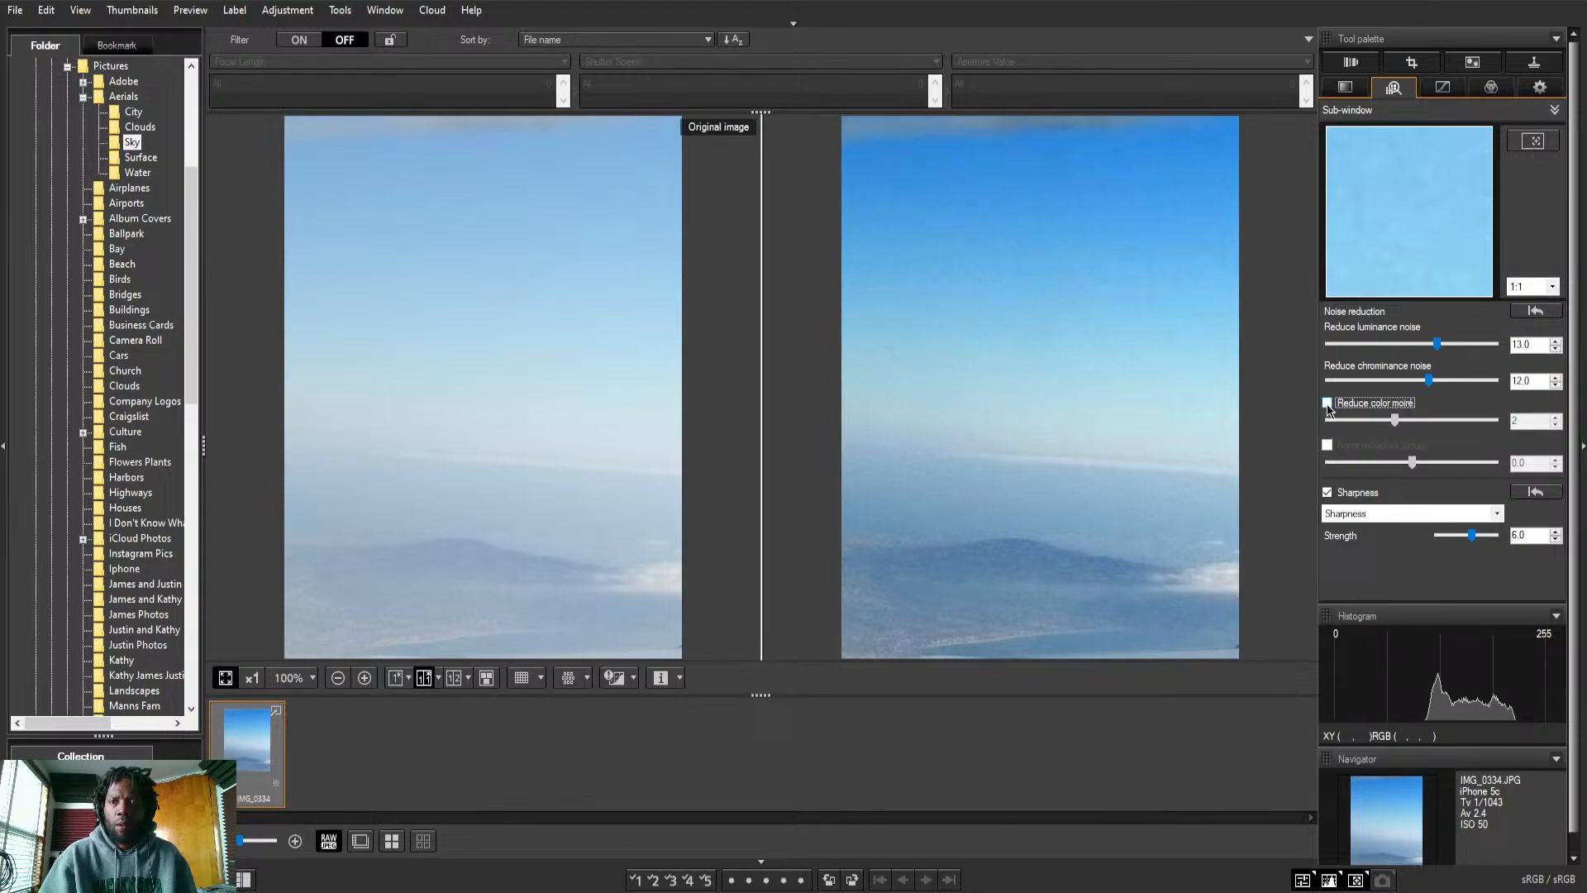
left_click(1327, 403)
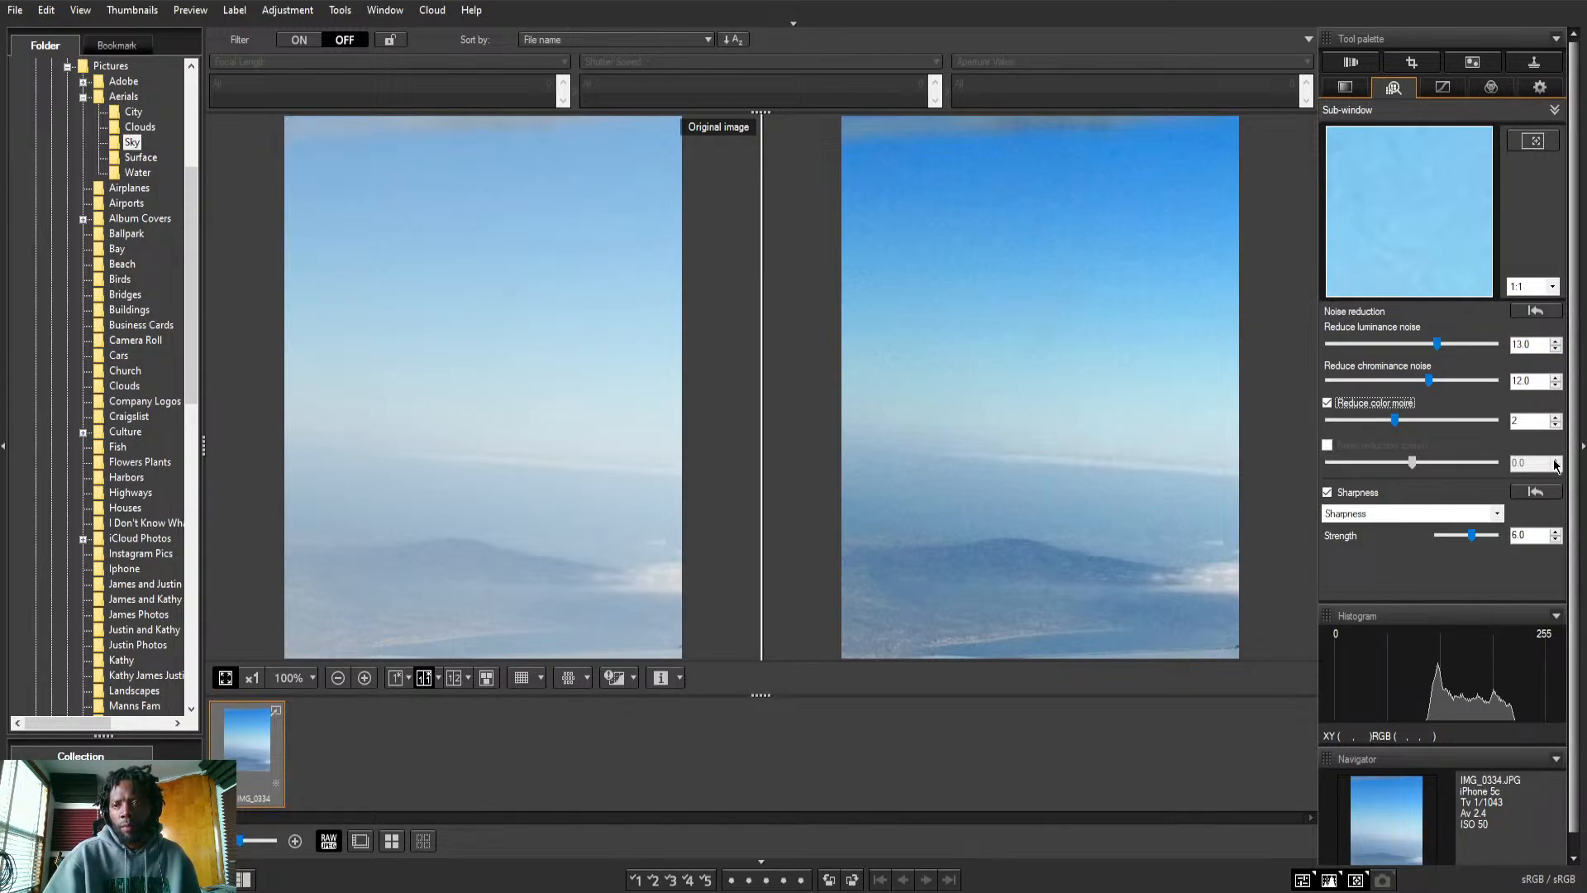
Compare no luminance noise reduction with the maximum of 20.0, and settle it at 12.0
left_click(1492, 87)
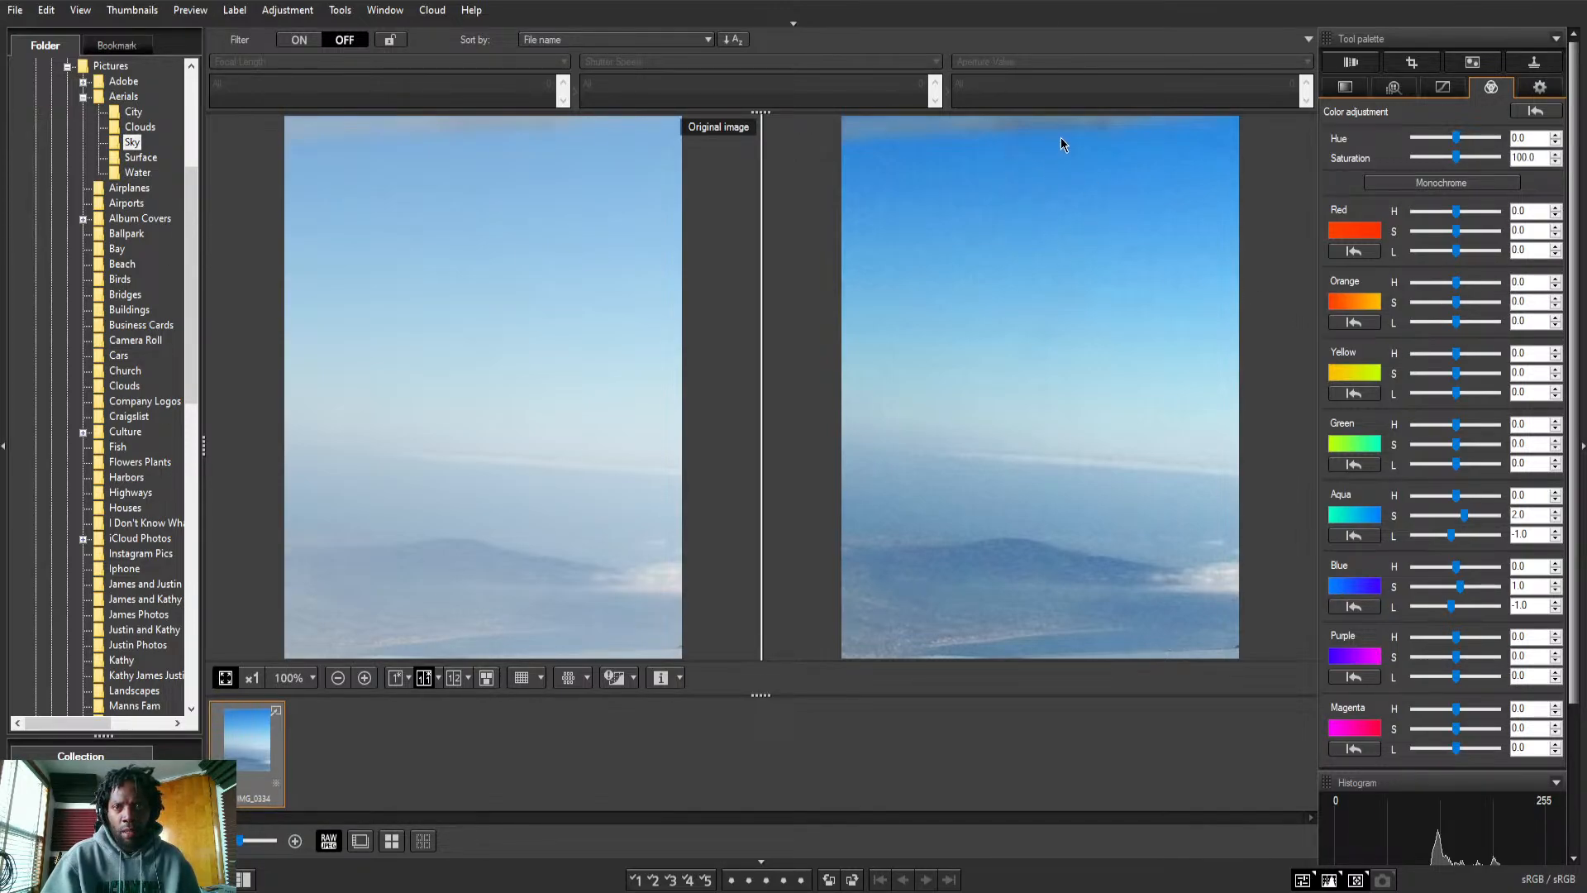
left_click(1400, 86)
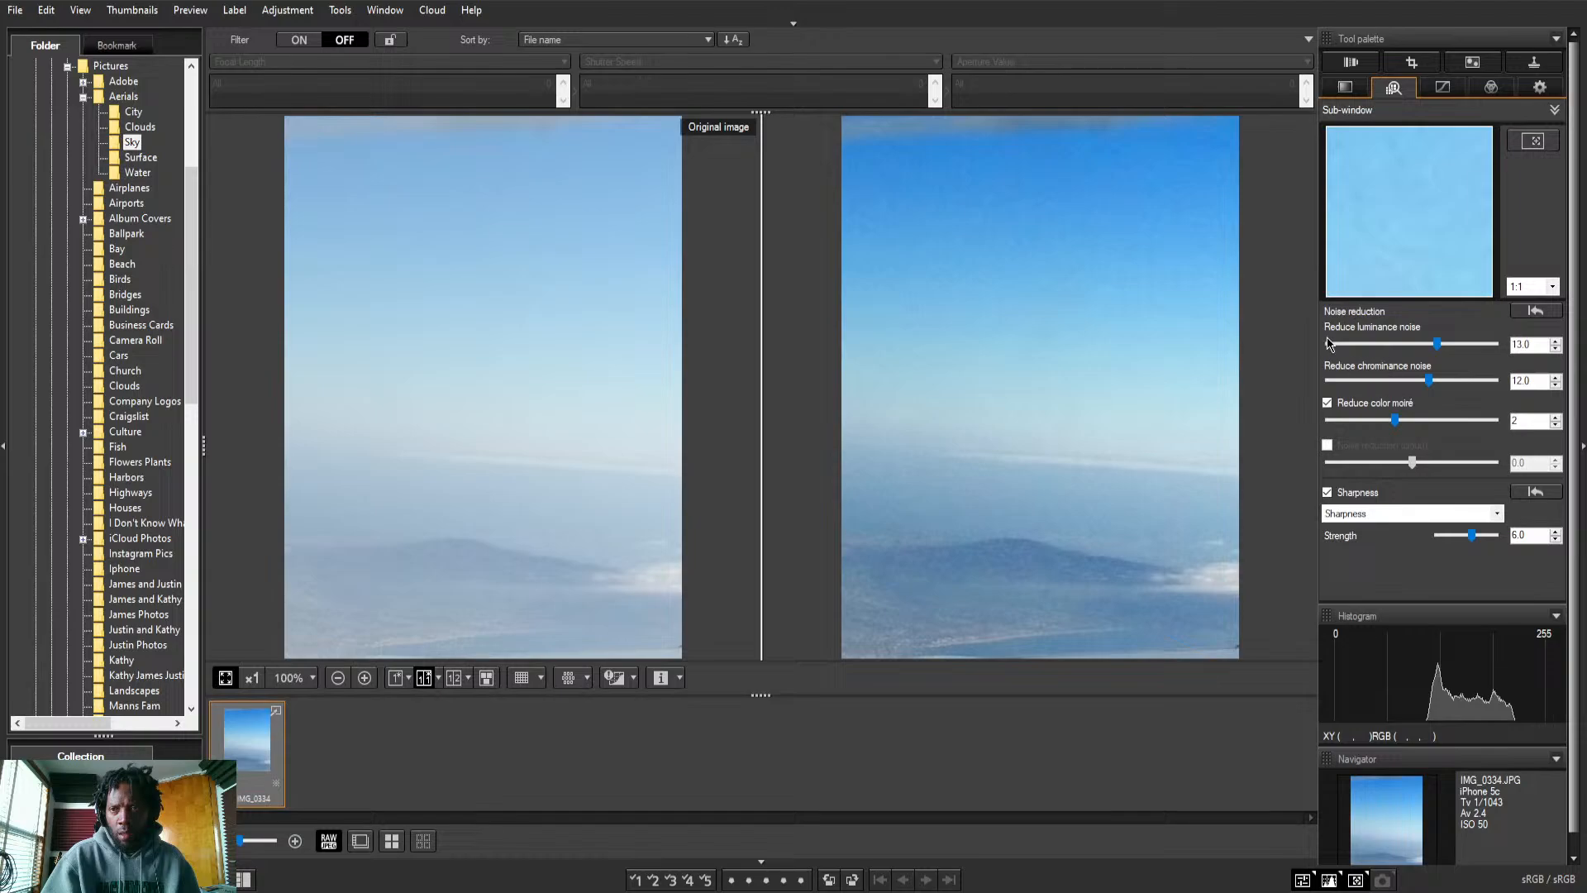
left_click_drag(1435, 347, 1301, 367)
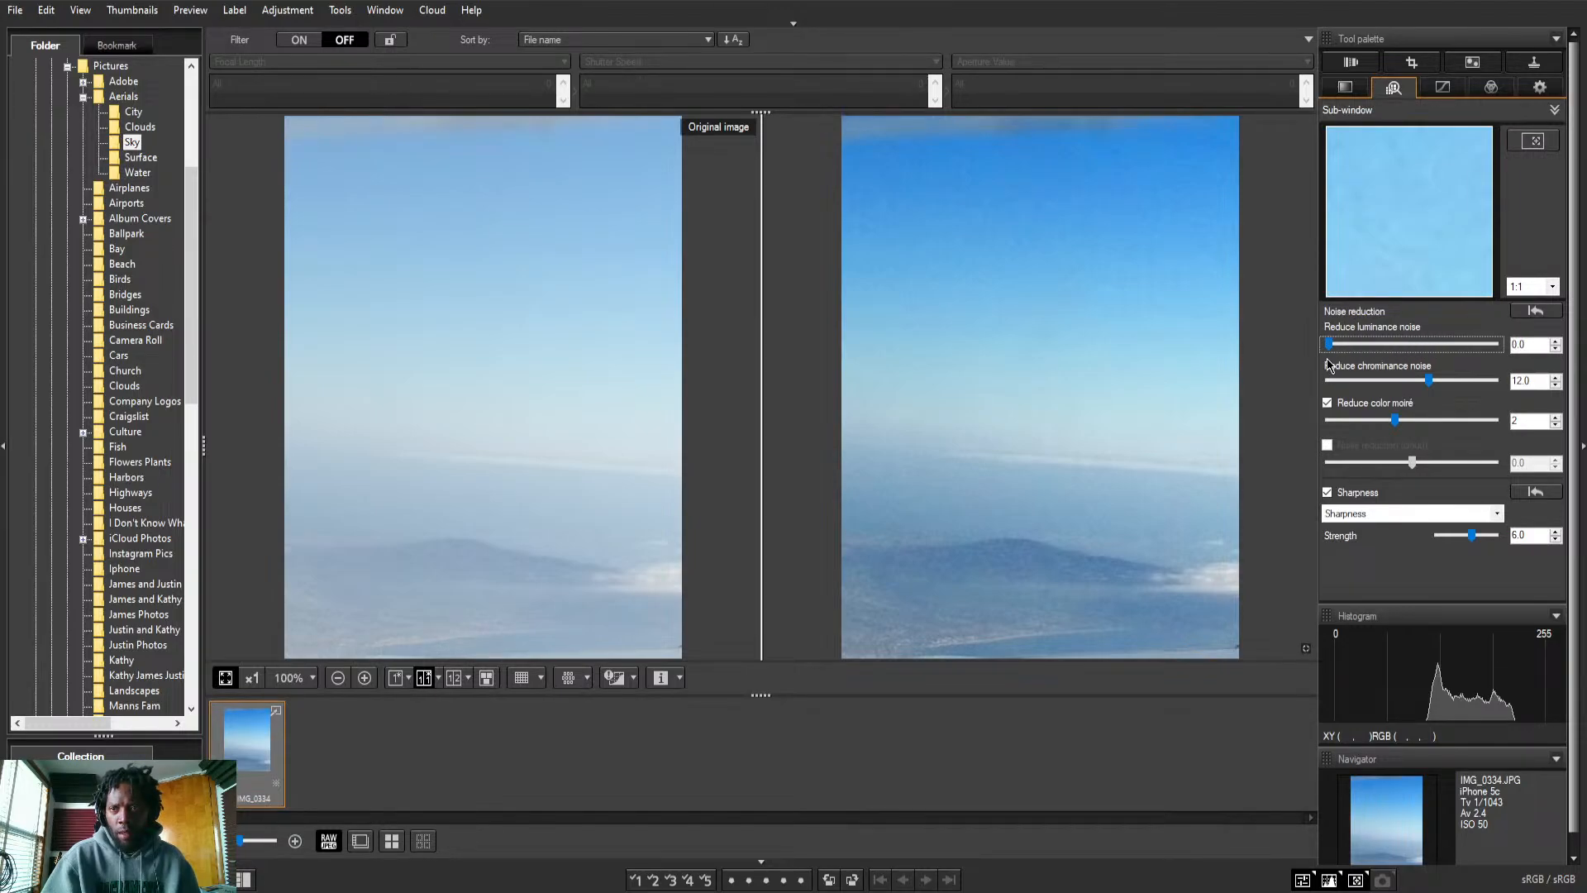
left_click_drag(1330, 349, 1496, 350)
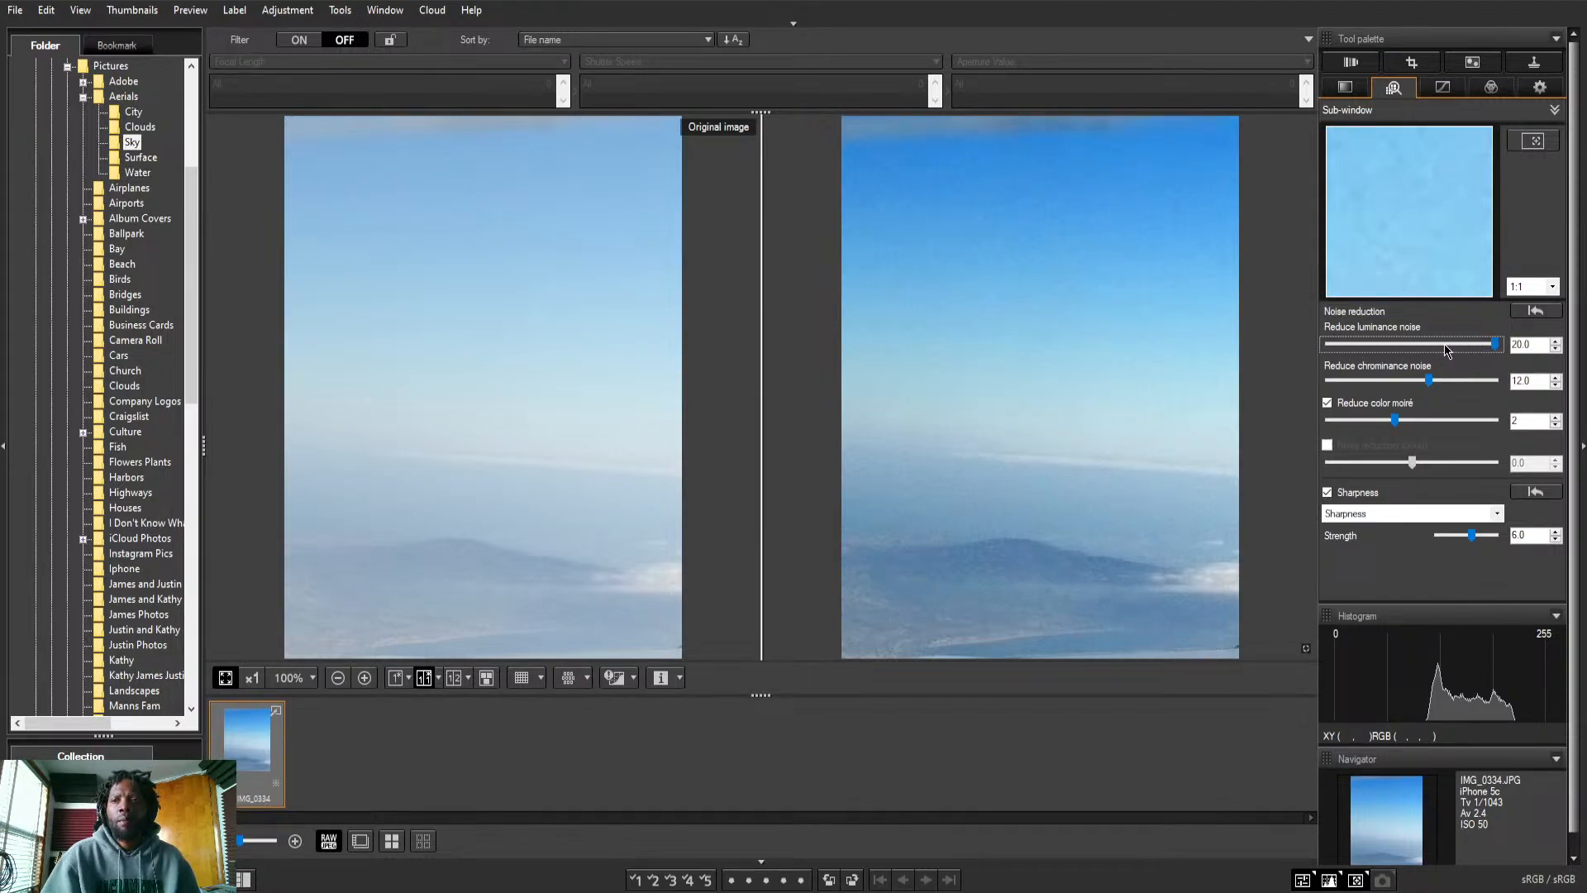
left_click(1435, 345)
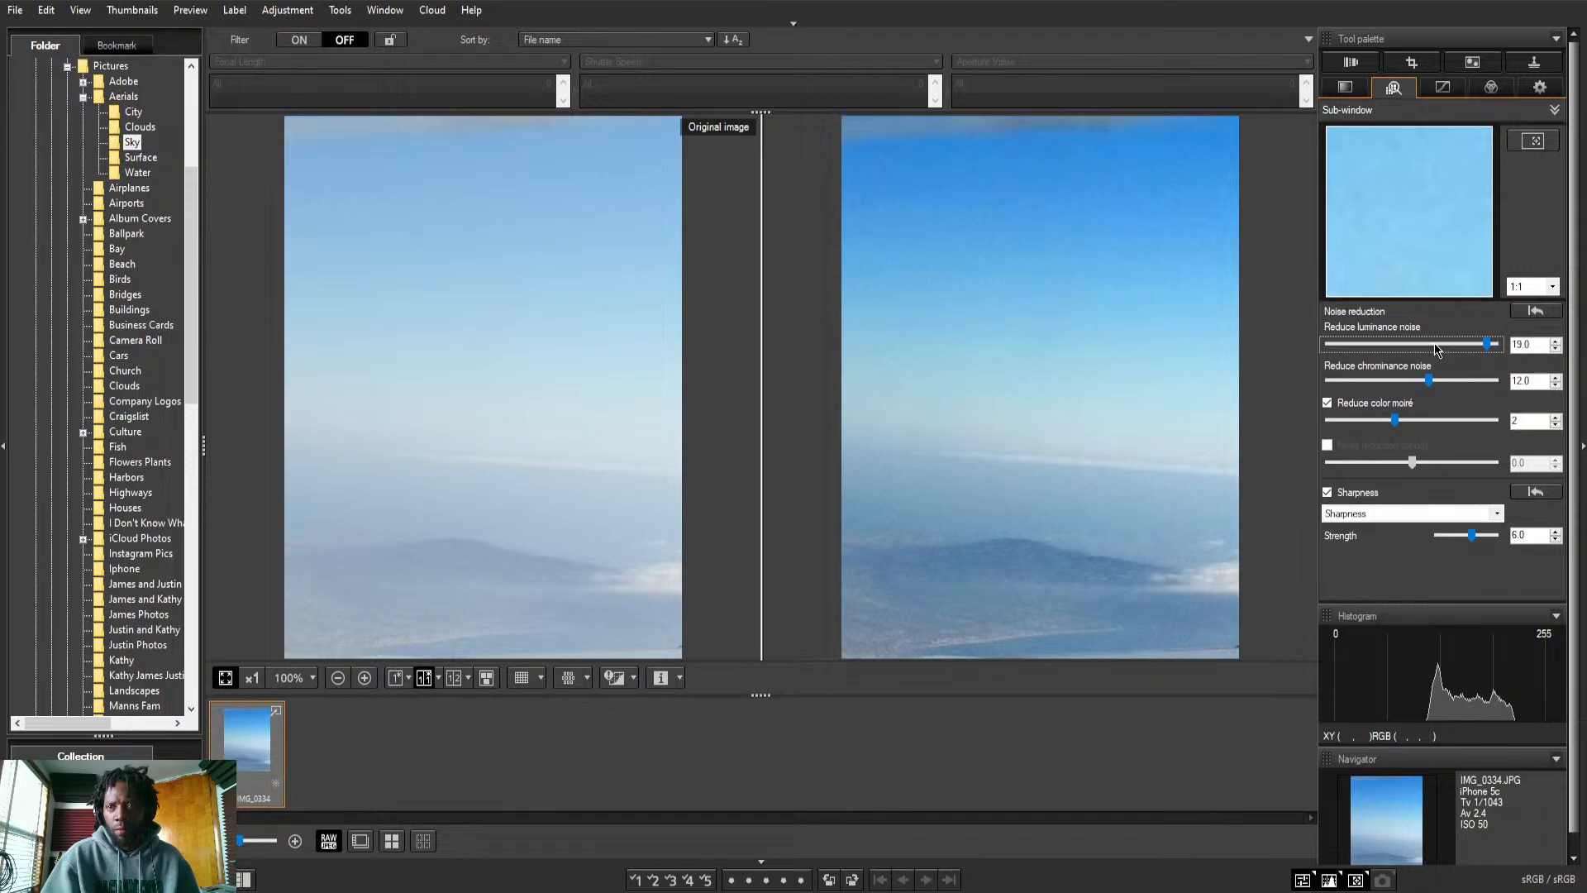
left_click(1434, 344)
left_click(1435, 345)
left_click(1434, 345)
left_click(1435, 345)
left_click(1435, 345)
left_click(1435, 345)
Try chrominance noise reduction at 20.0 and a weaker sharpness strength, and return them to 12.0 and 6.0
left_click_drag(1428, 382, 1481, 388)
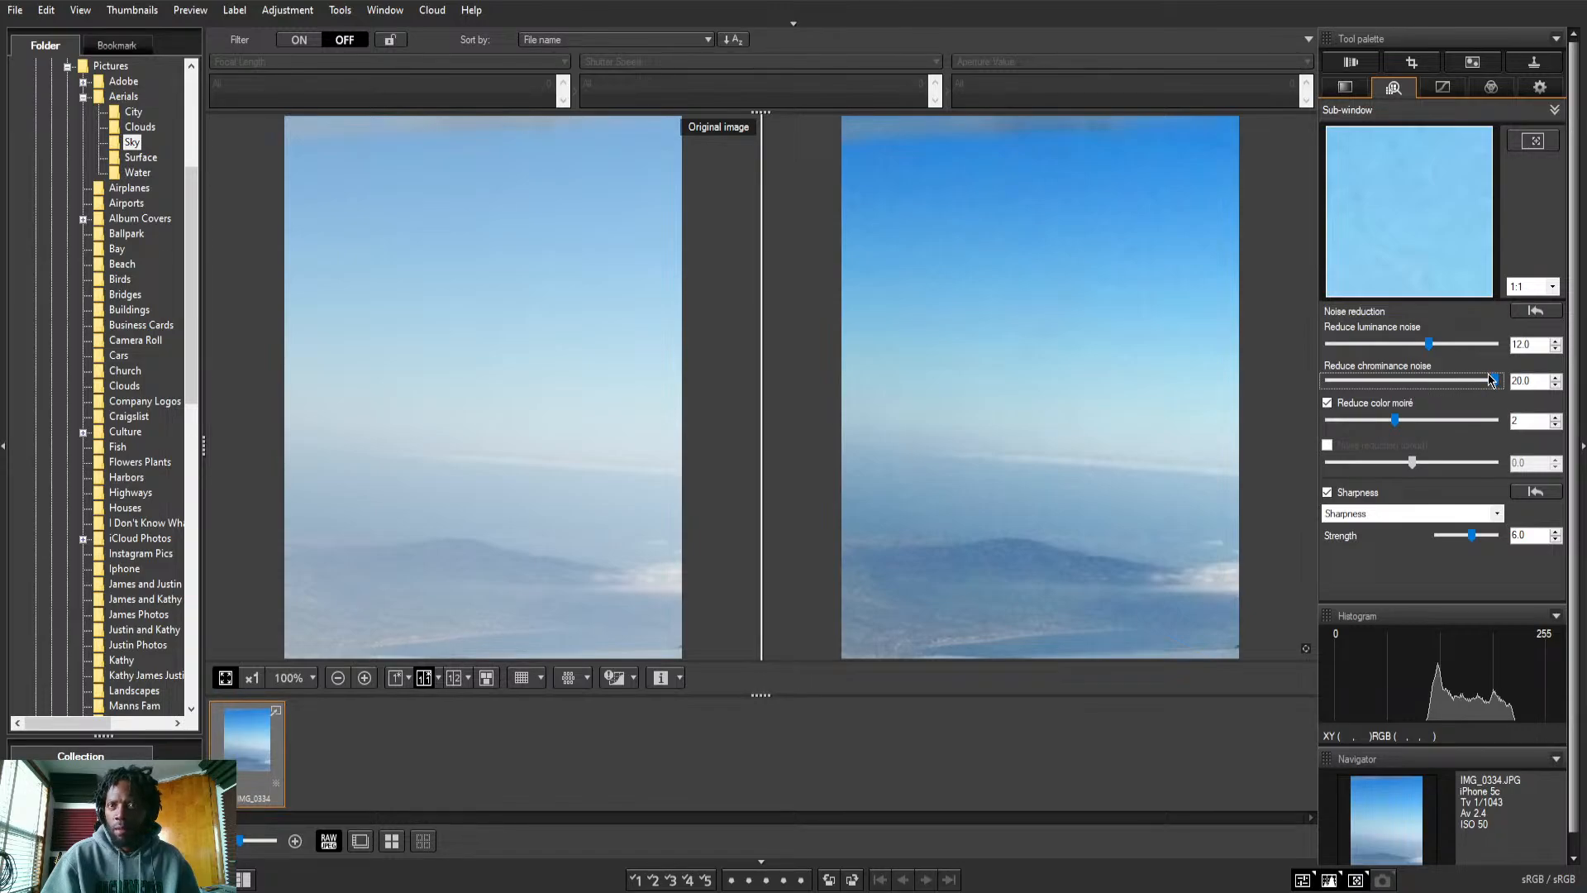
left_click_drag(1496, 381, 1431, 381)
mouse_move(1430, 380)
left_mouse_down()
mouse_move(1346, 384)
mouse_move(1437, 394)
left_mouse_up()
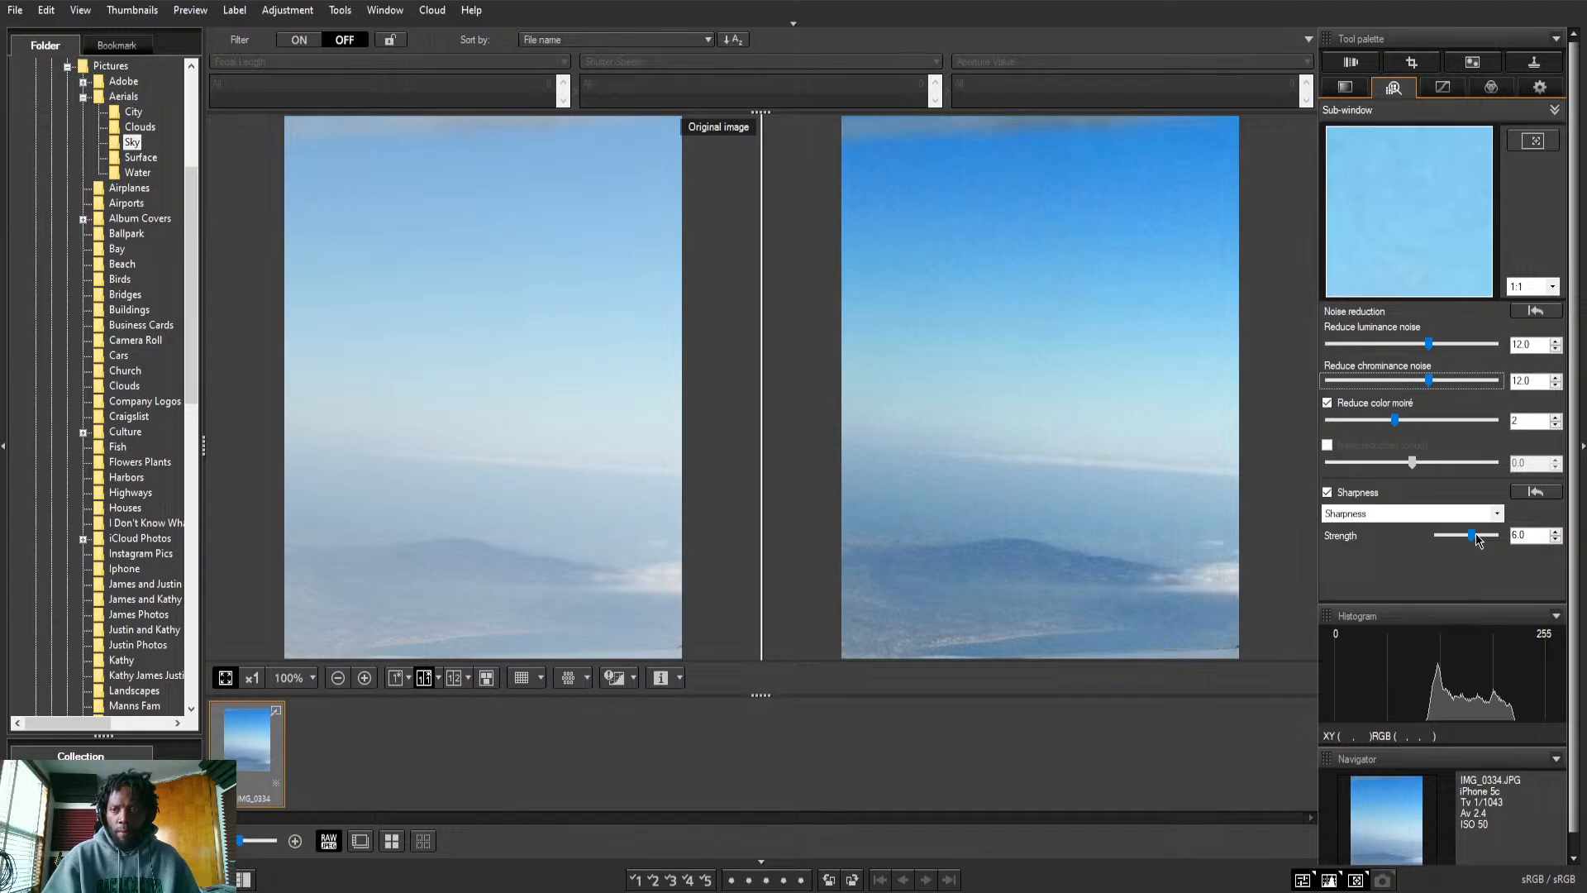
left_click_drag(1476, 533, 1424, 535)
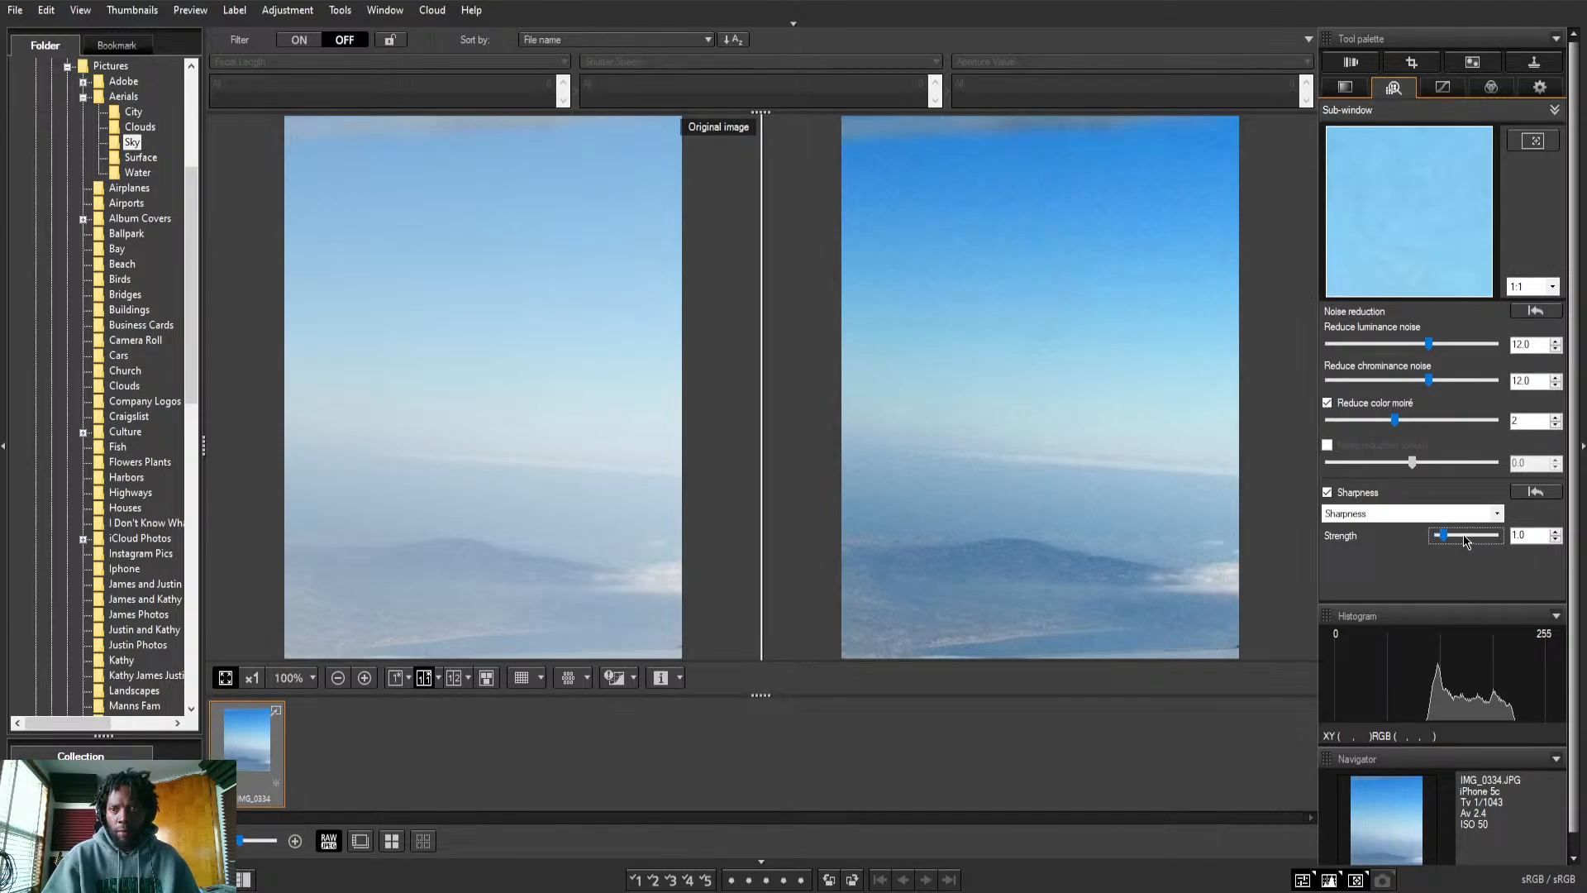
left_click(1465, 534)
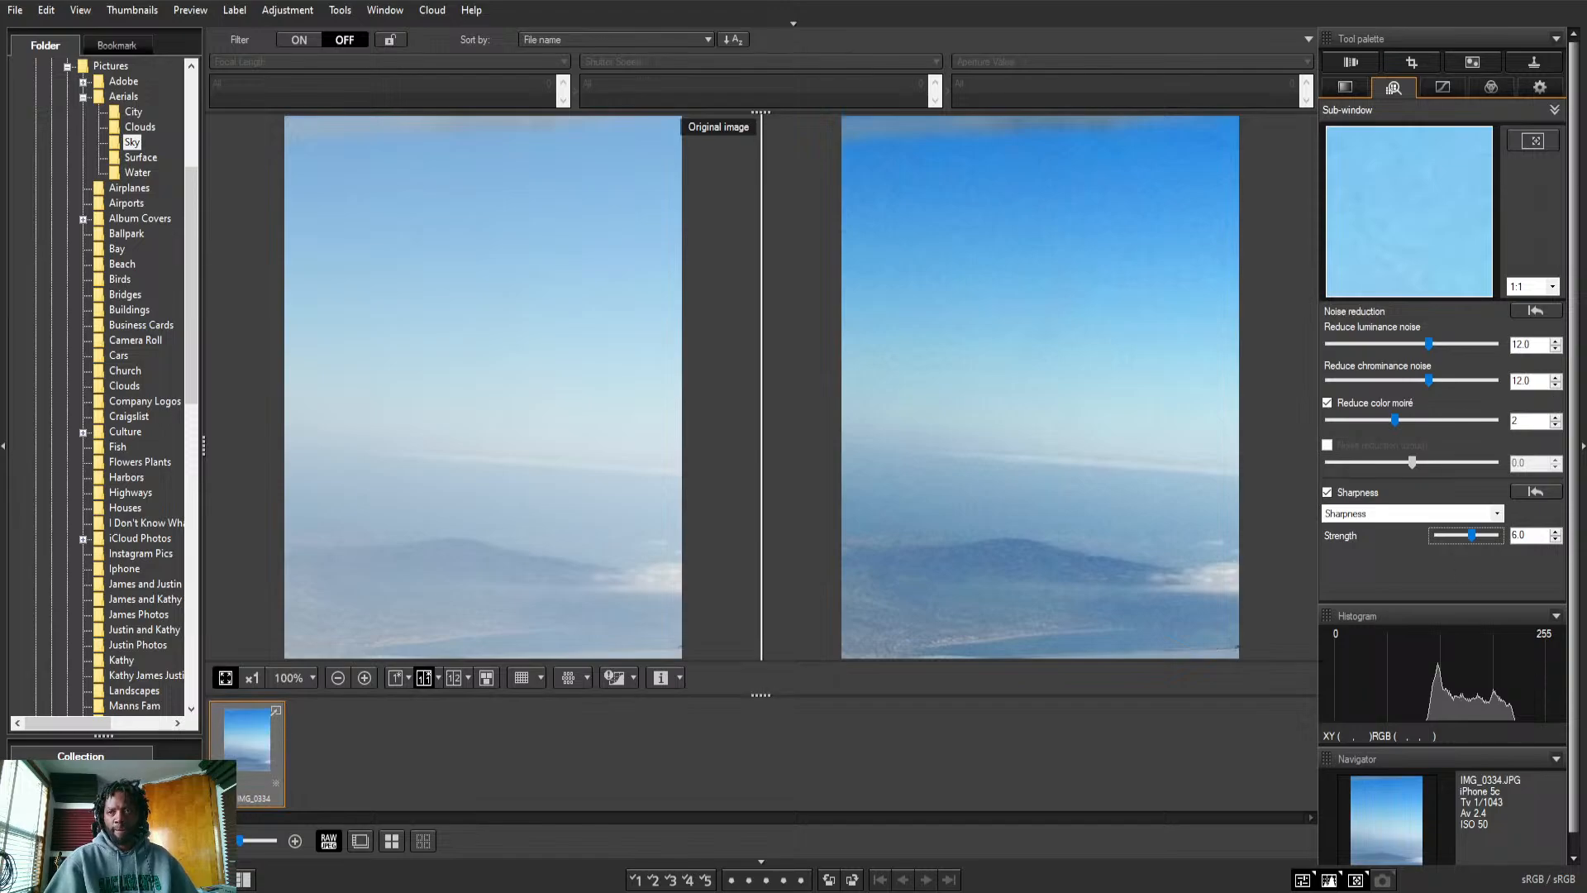
left_click(1496, 90)
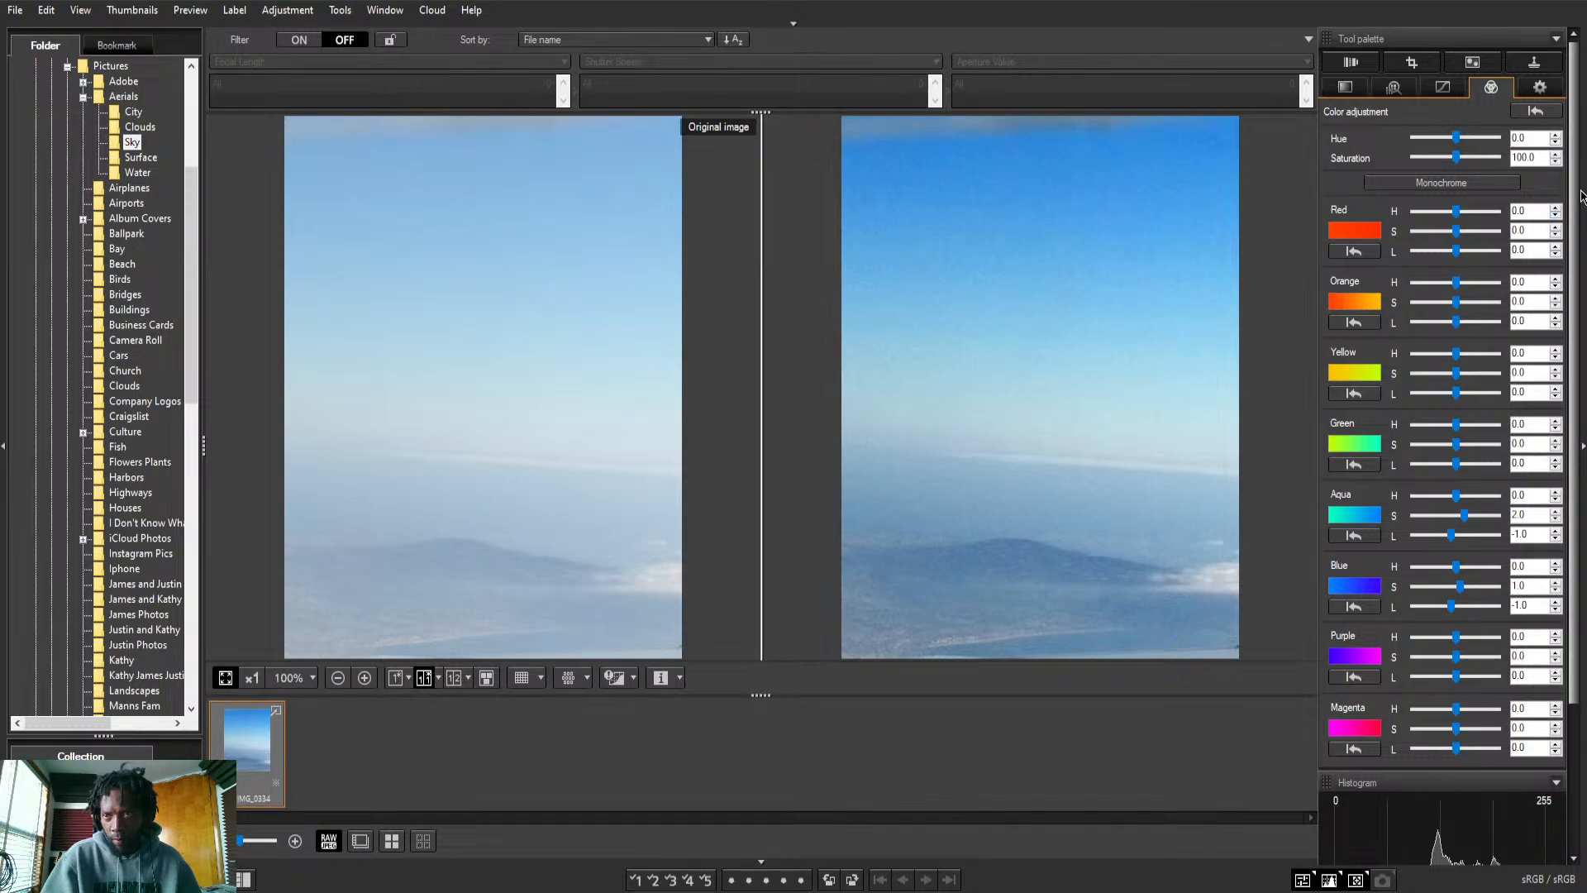
scroll(1581, 196, "down", 5)
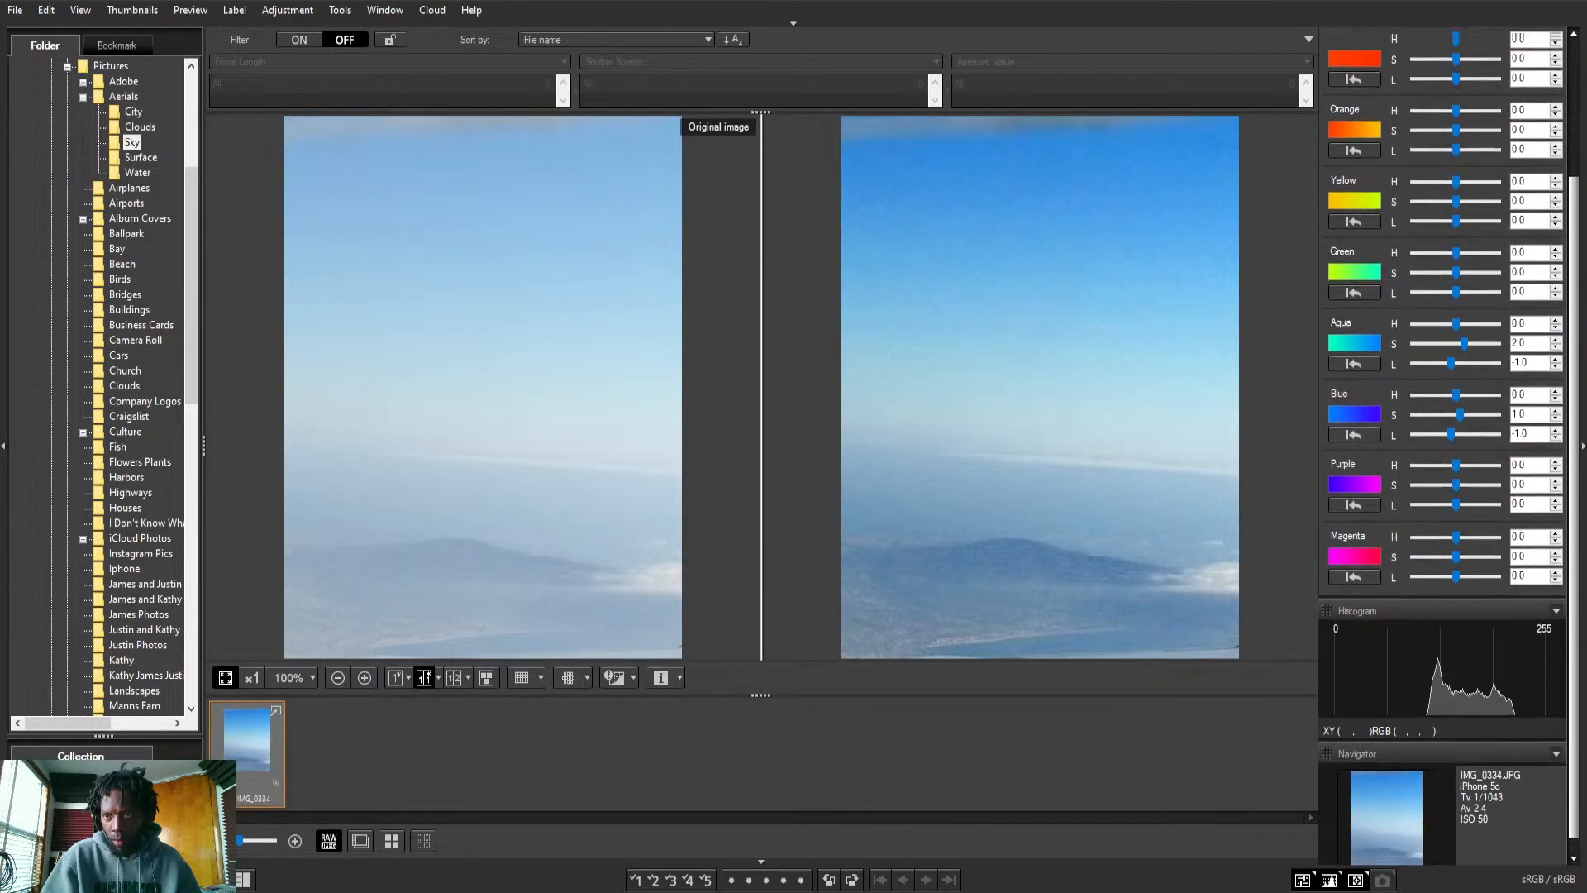
scroll(1448, 446, "up", 5)
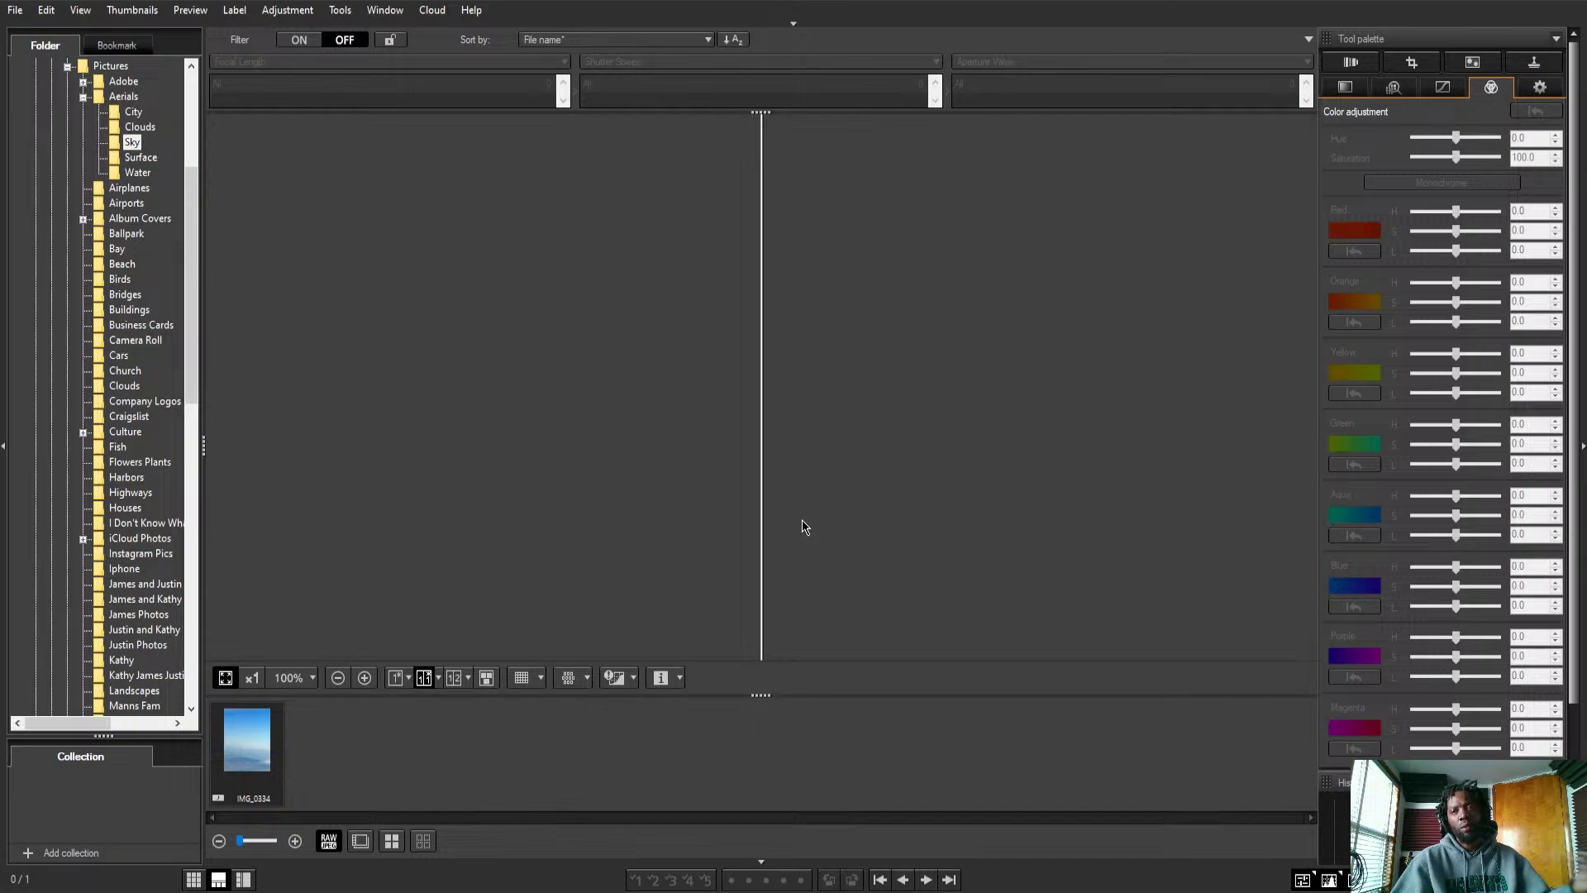
Show the basic brightness and white balance adjustments and select the IMG_0334 photo for the side-by-side comparison
left_click(1345, 88)
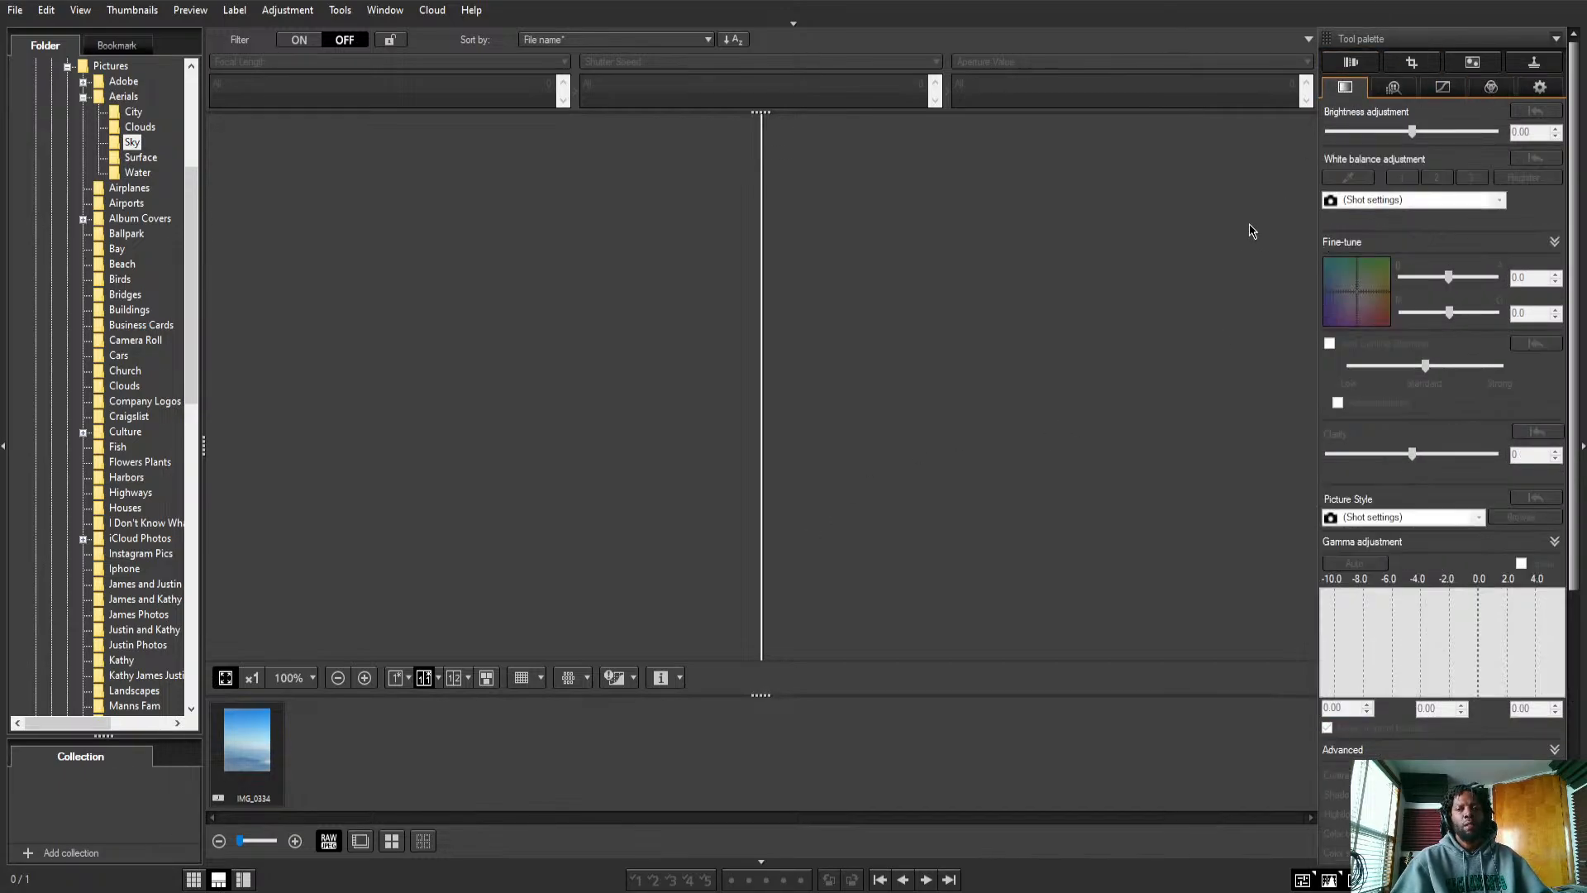
left_click(250, 744)
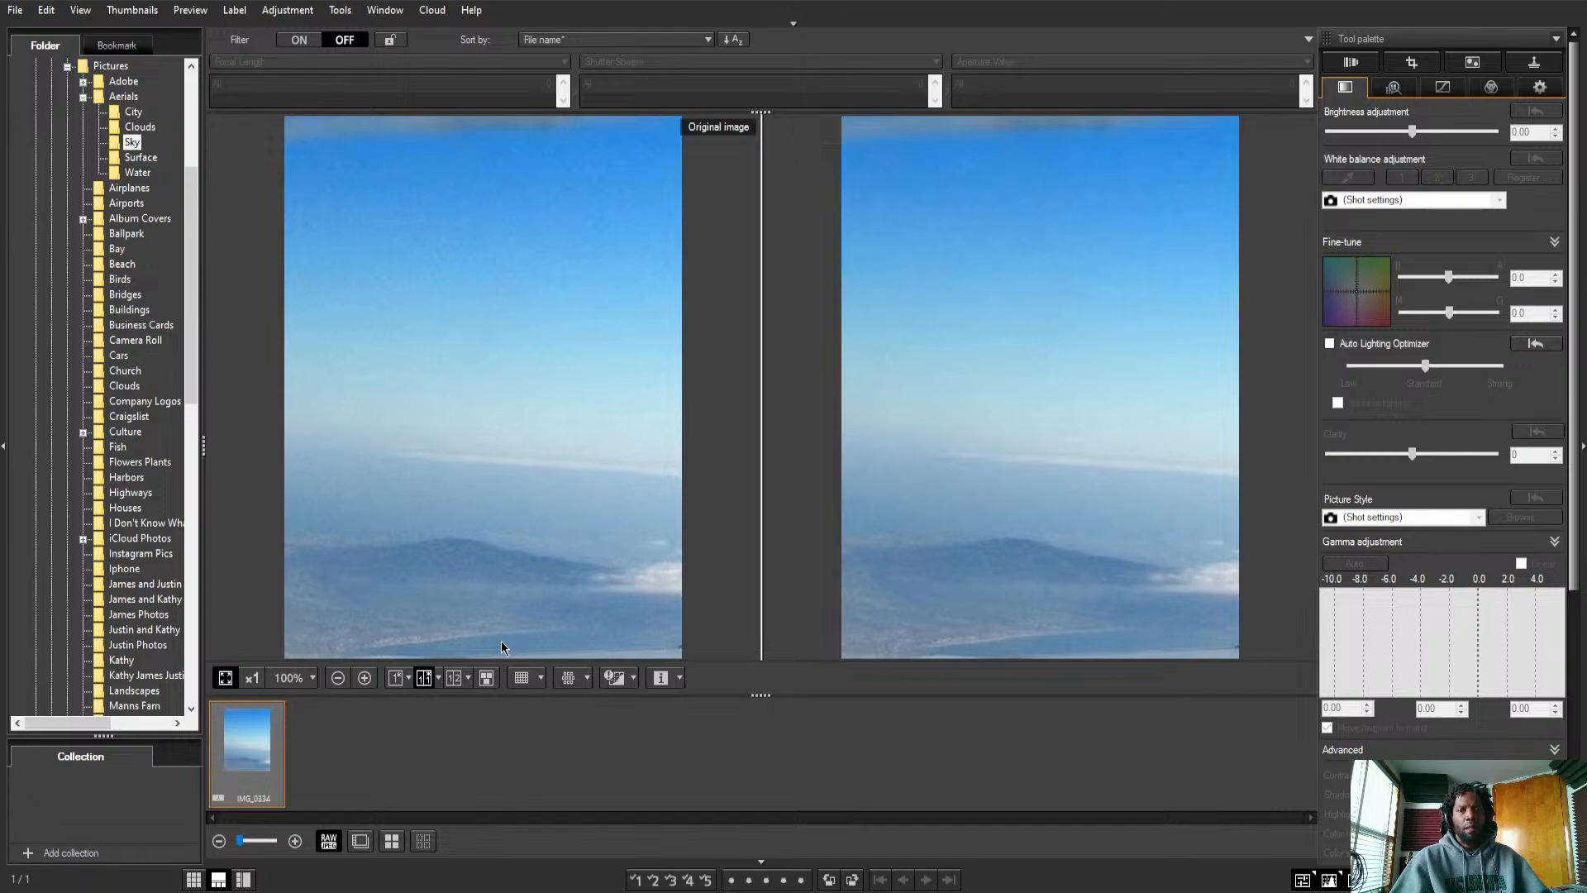